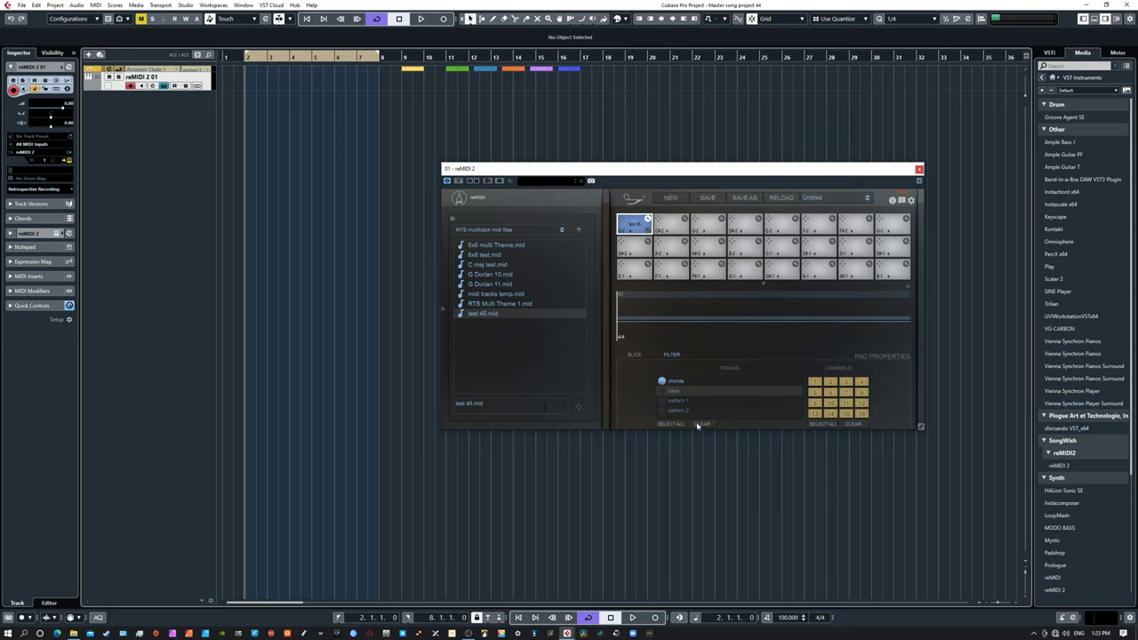
- Filter the test 45 pad's tracks so that only pattern 1 stays enabled
left_click(661, 391)
left_click(661, 401)
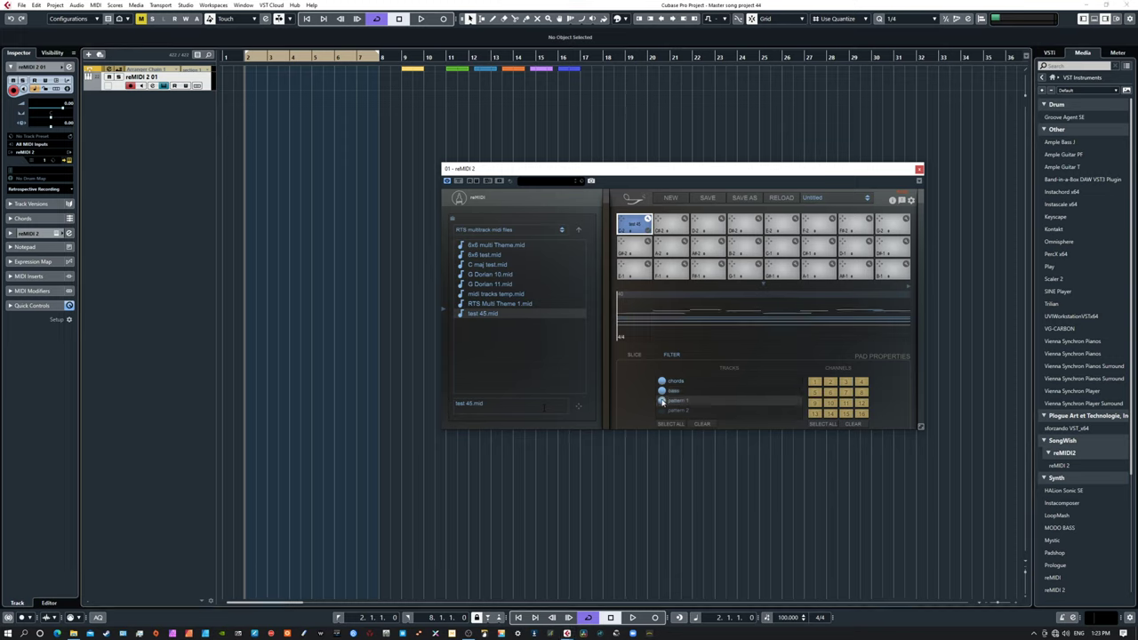
left_click(660, 391)
left_click(663, 381)
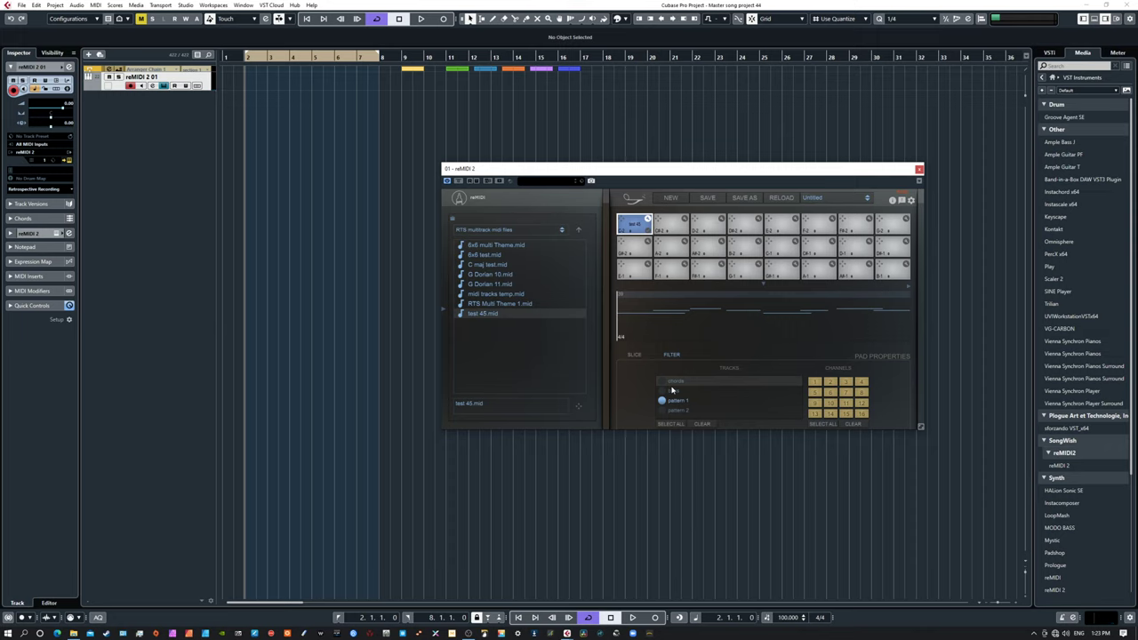
- Delete the reMIDI 2 track and add a Scaler 2 instrument track in its place
left_click(159, 234)
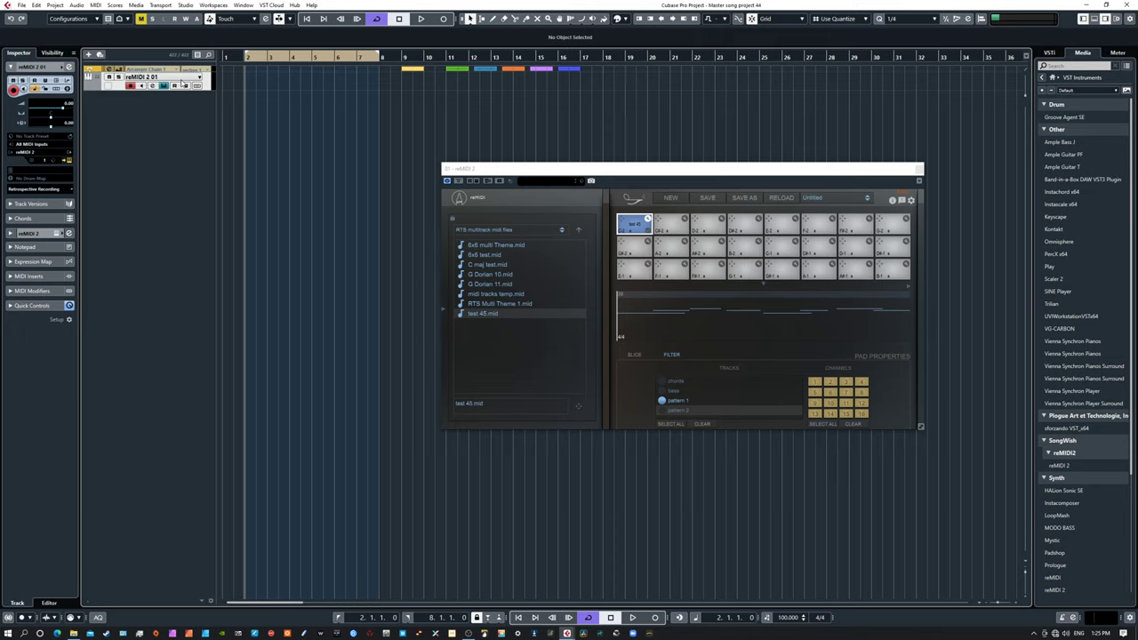
key("Delete")
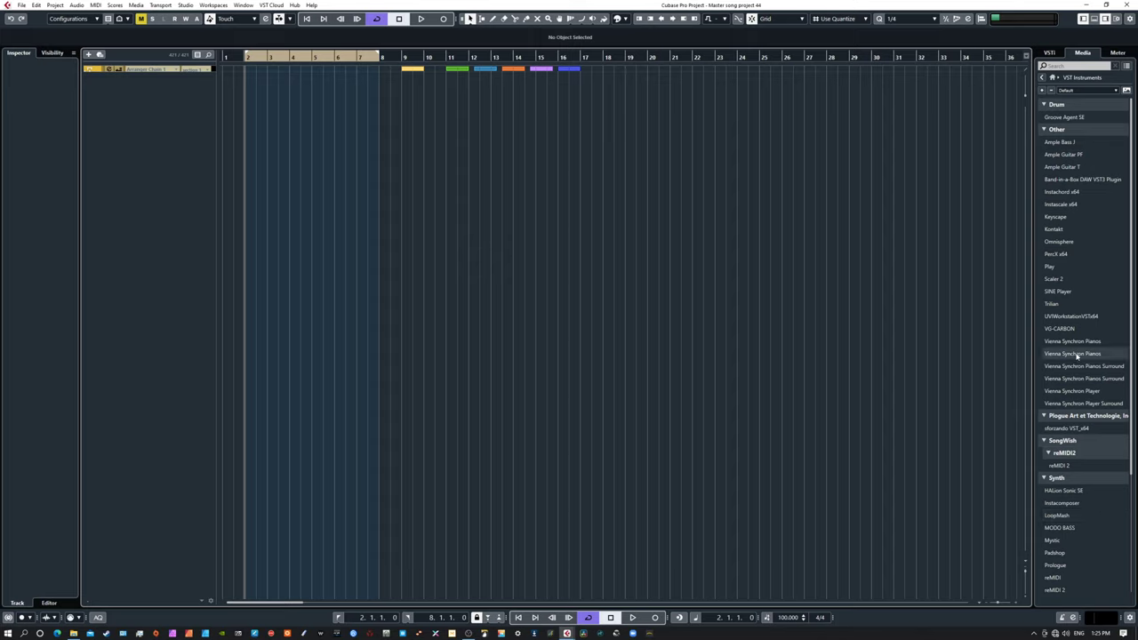
double_click(1064, 283)
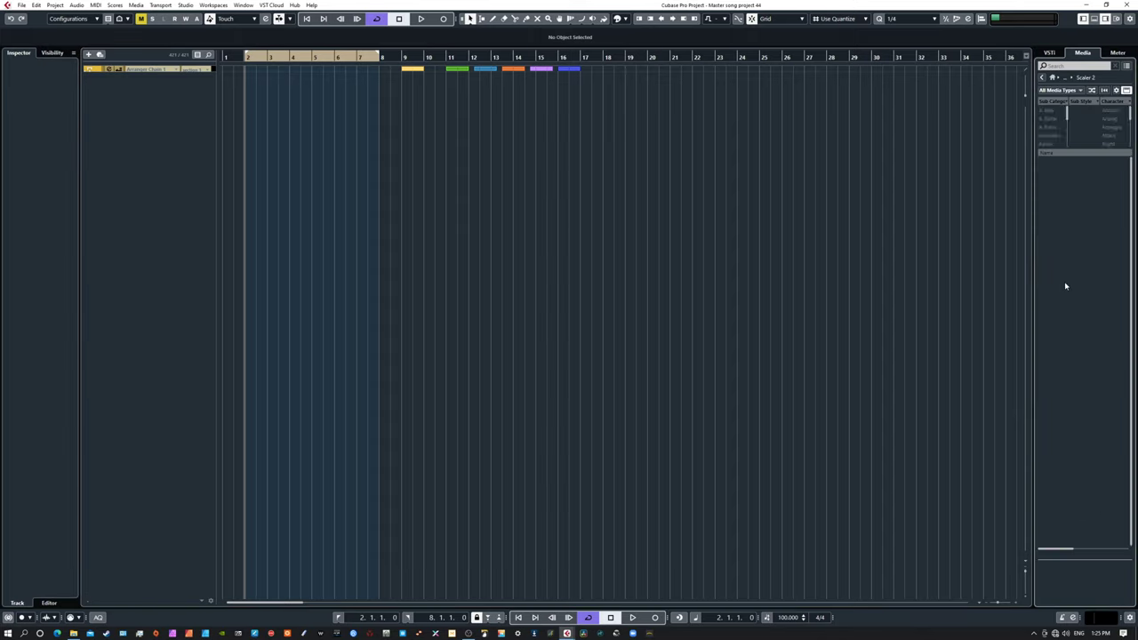
left_click(1042, 78)
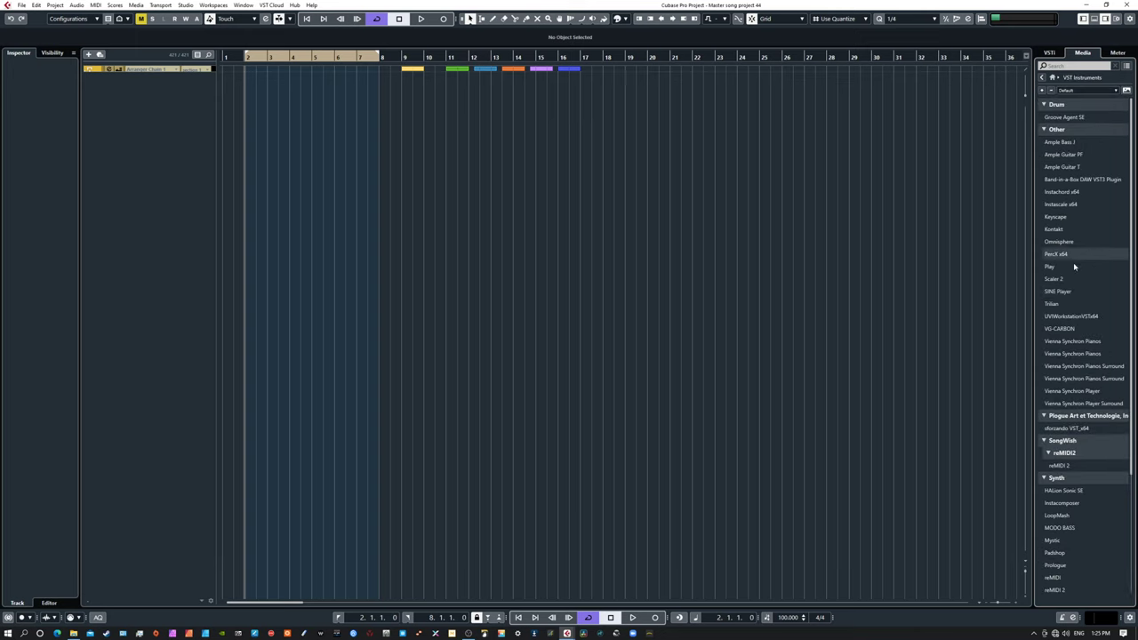
left_click_drag(1052, 281, 160, 107)
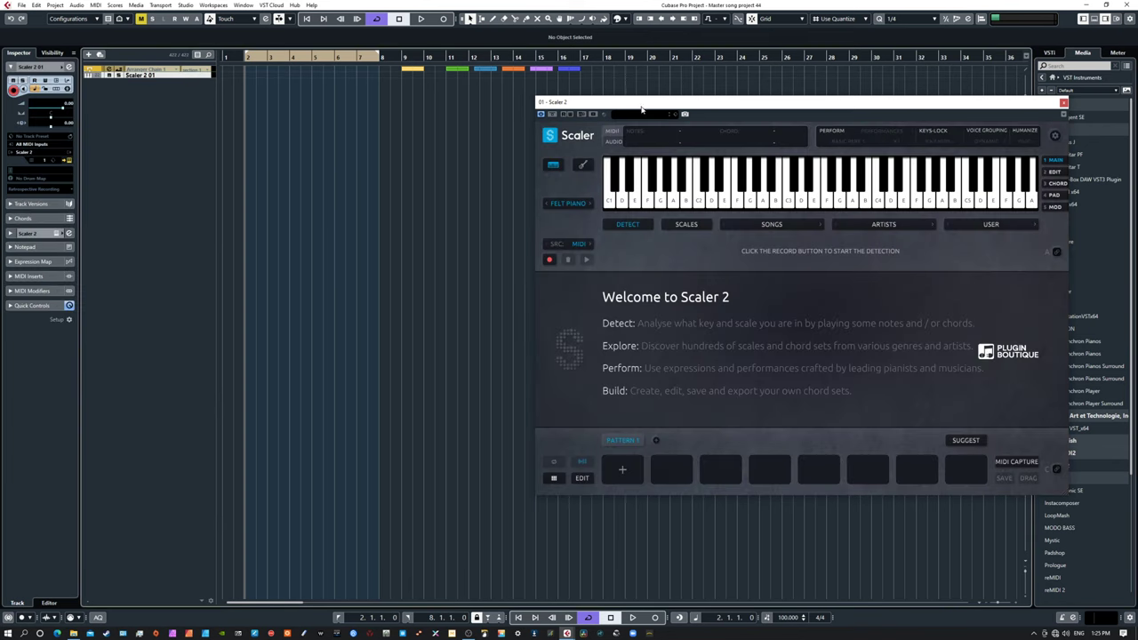
left_click_drag(642, 105, 593, 125)
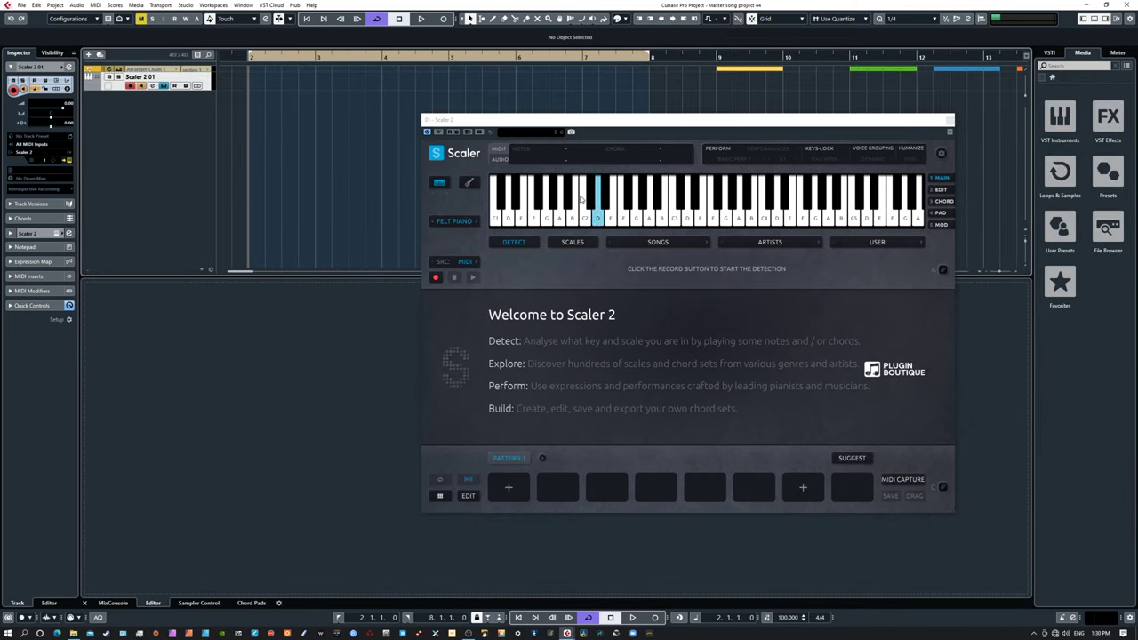
- Test the Felt Piano sound on the Scaler keyboard and load the Pop 2 chord set from the song library
left_click(571, 224)
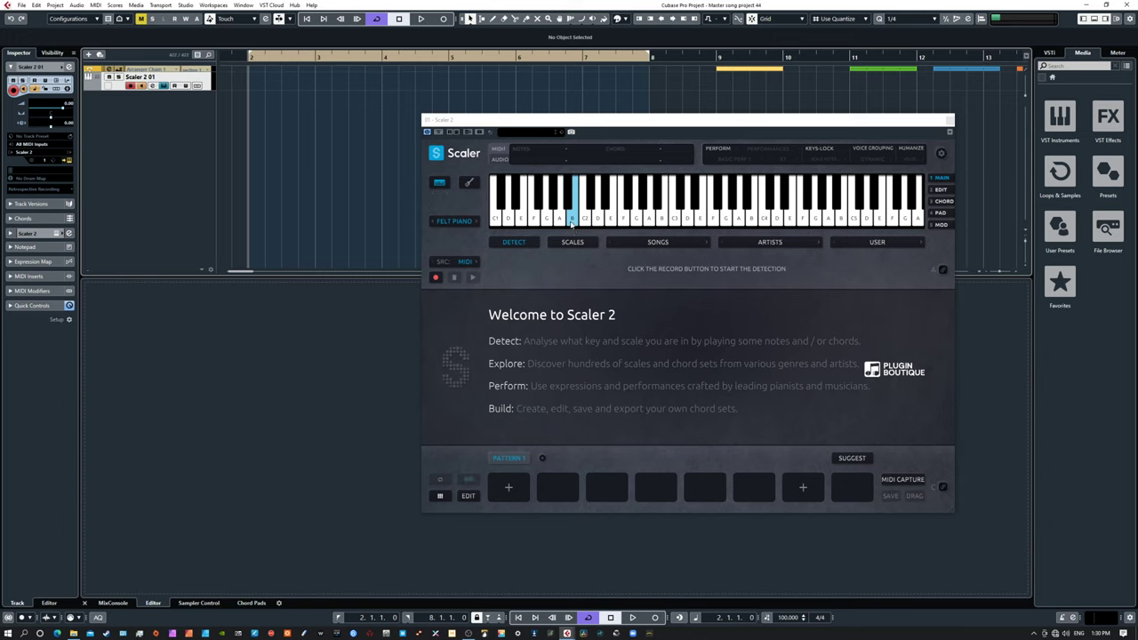
left_click(558, 222)
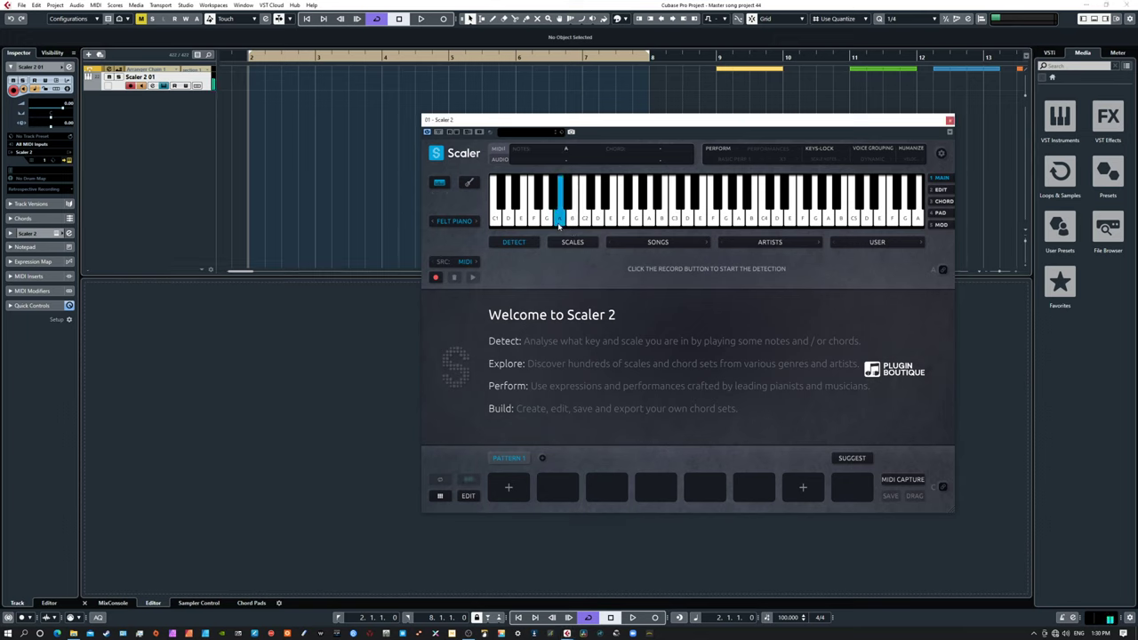
left_click(637, 246)
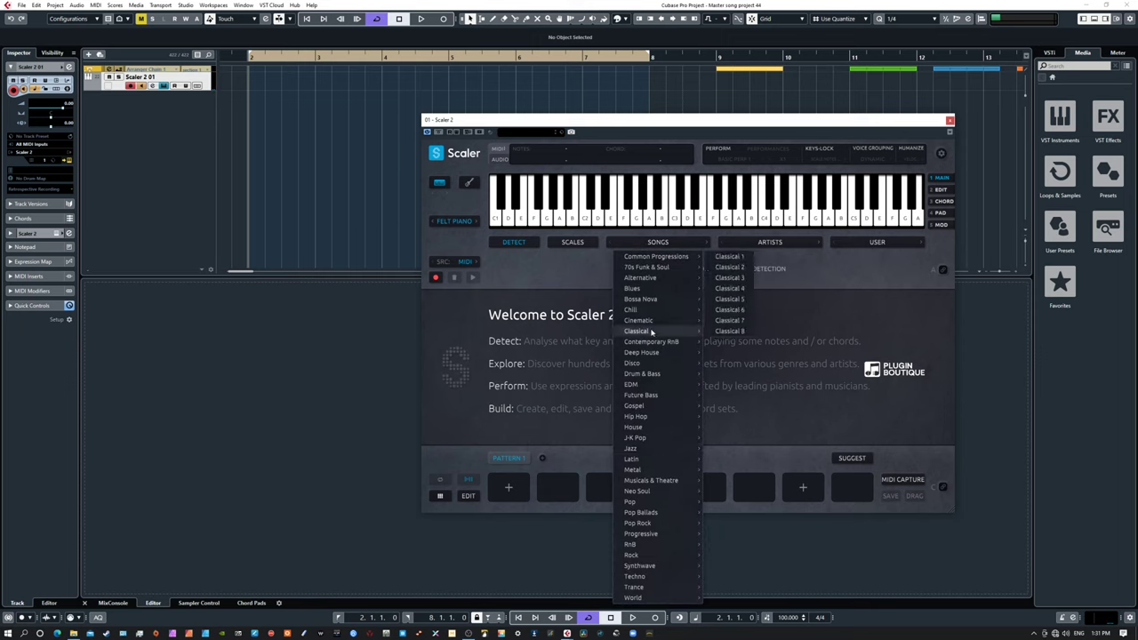
mouse_move(654, 504)
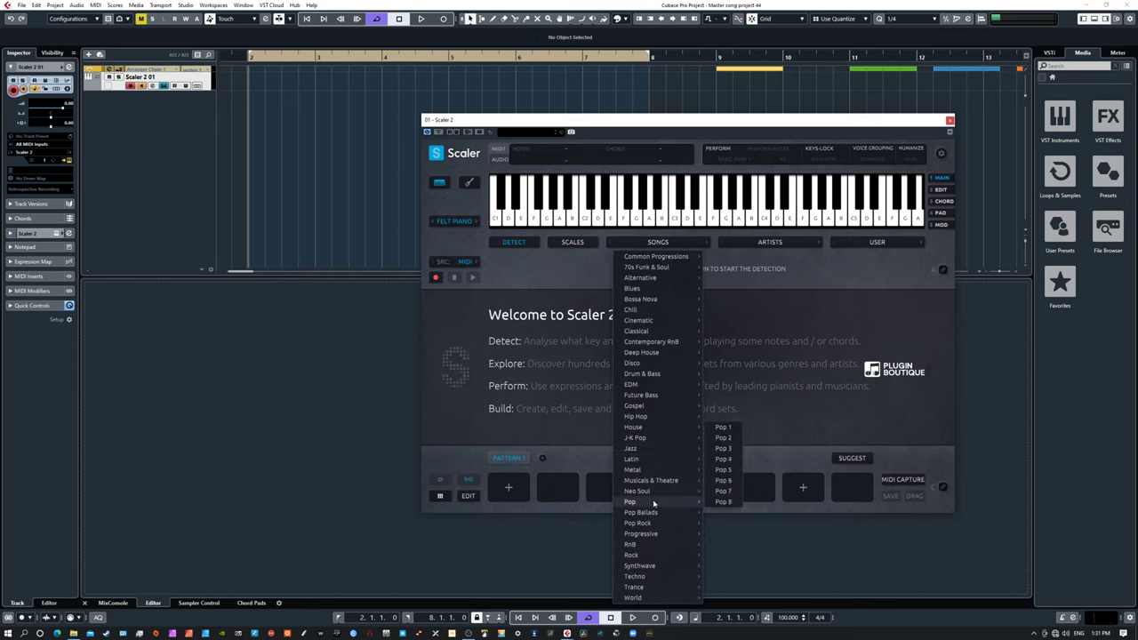
left_click(723, 438)
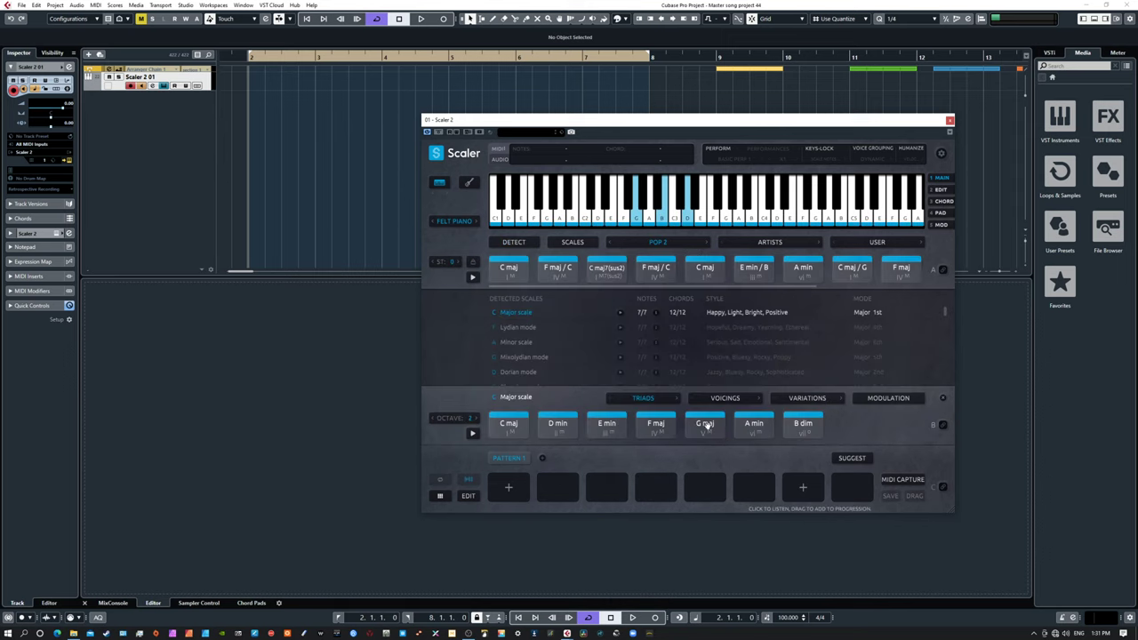
- Audition the chords of the Pop 2 set, from C maj through E min / B
left_click(547, 272)
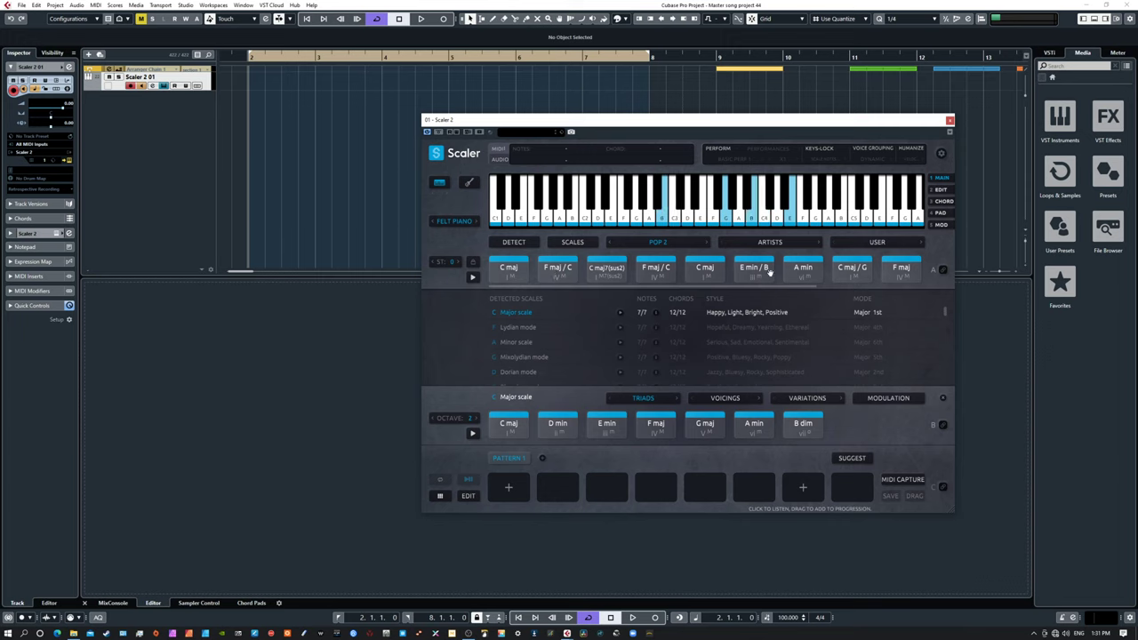
left_click(514, 273)
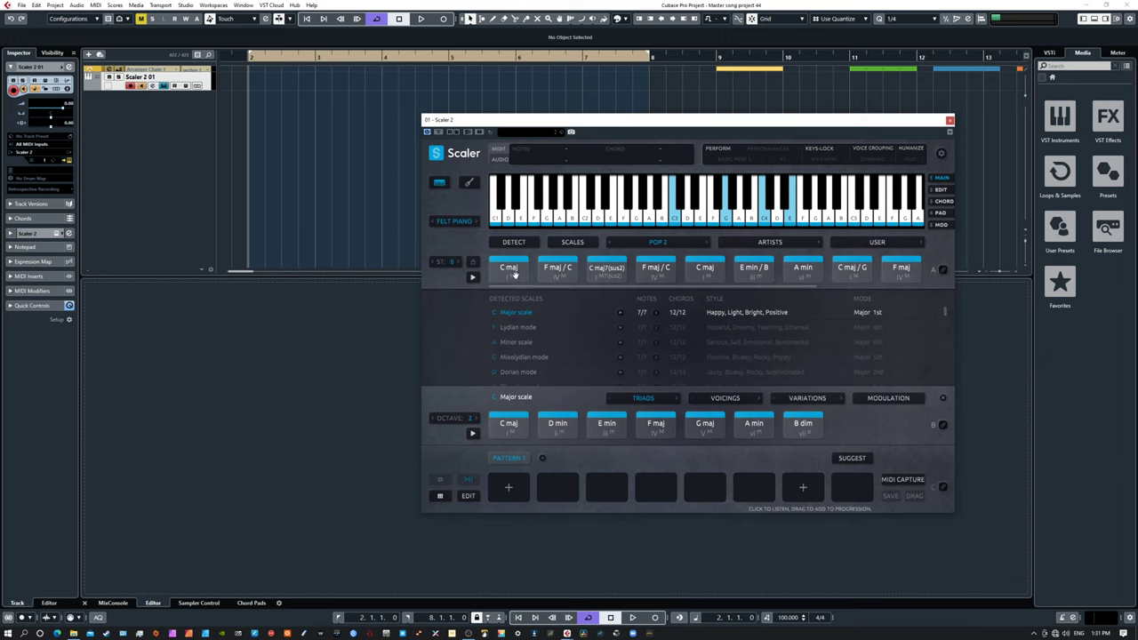
left_click(544, 276)
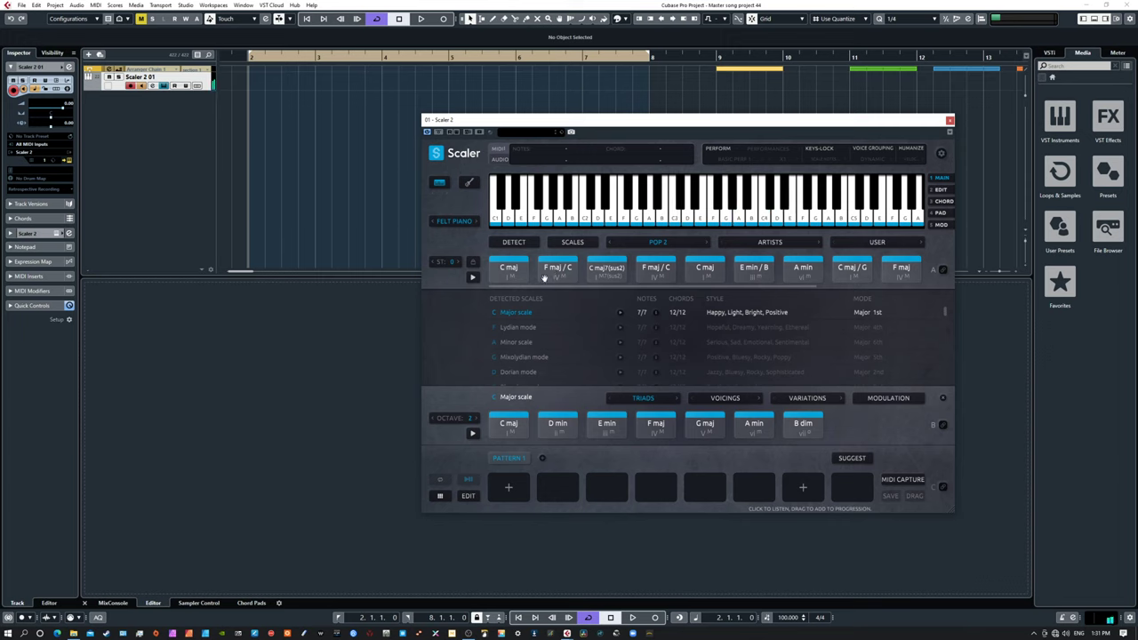
left_click(545, 277)
left_click(652, 272)
left_click(705, 272)
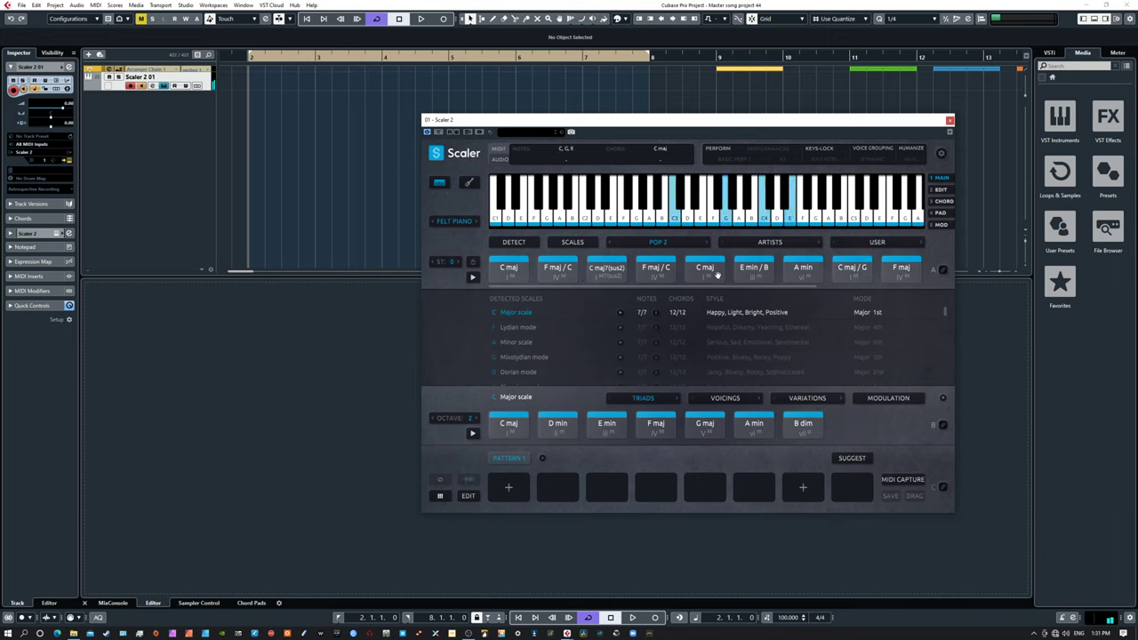
left_click(758, 272)
left_click(761, 273)
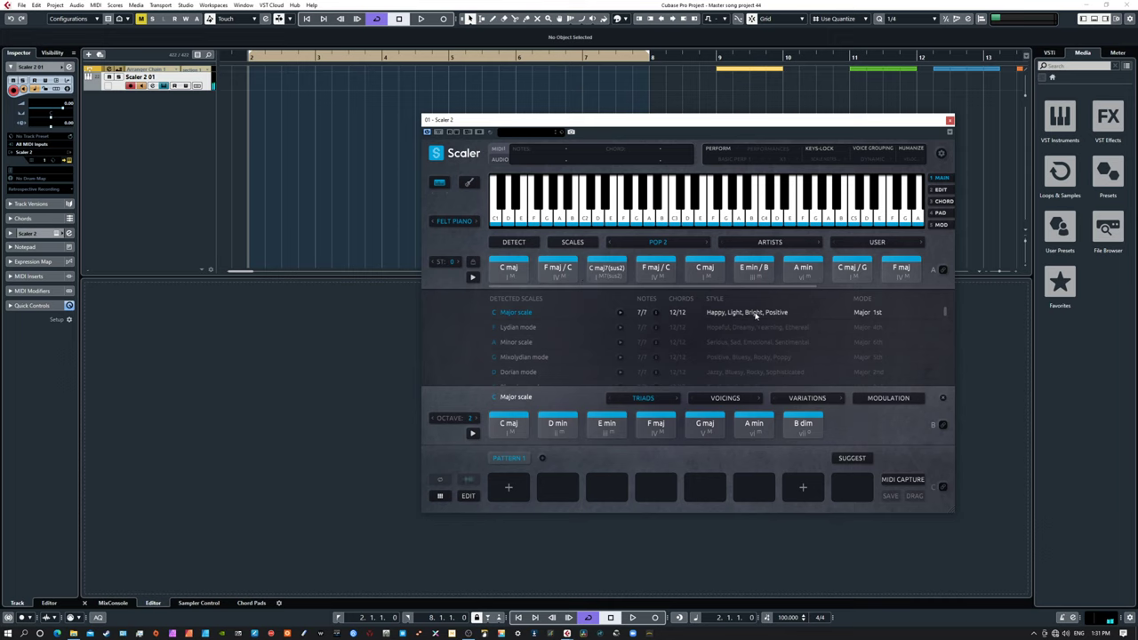
- Add the first six chords of the Pop 2 set, C maj through E min / B, to Pattern 1
left_click(548, 263)
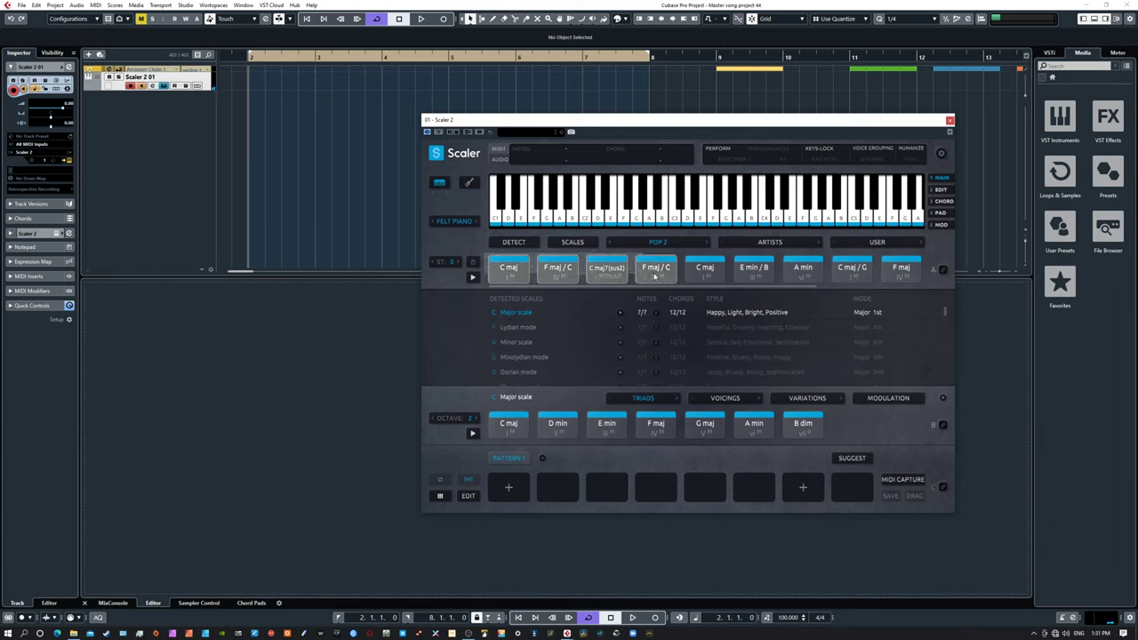
left_click(754, 273)
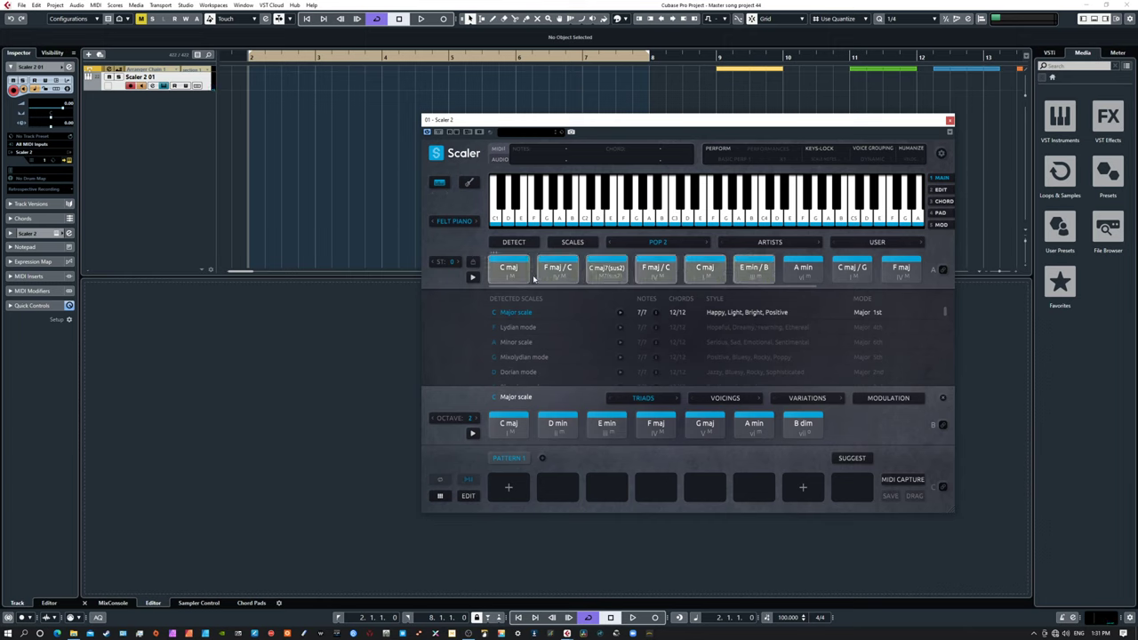
left_click_drag(754, 273, 516, 490)
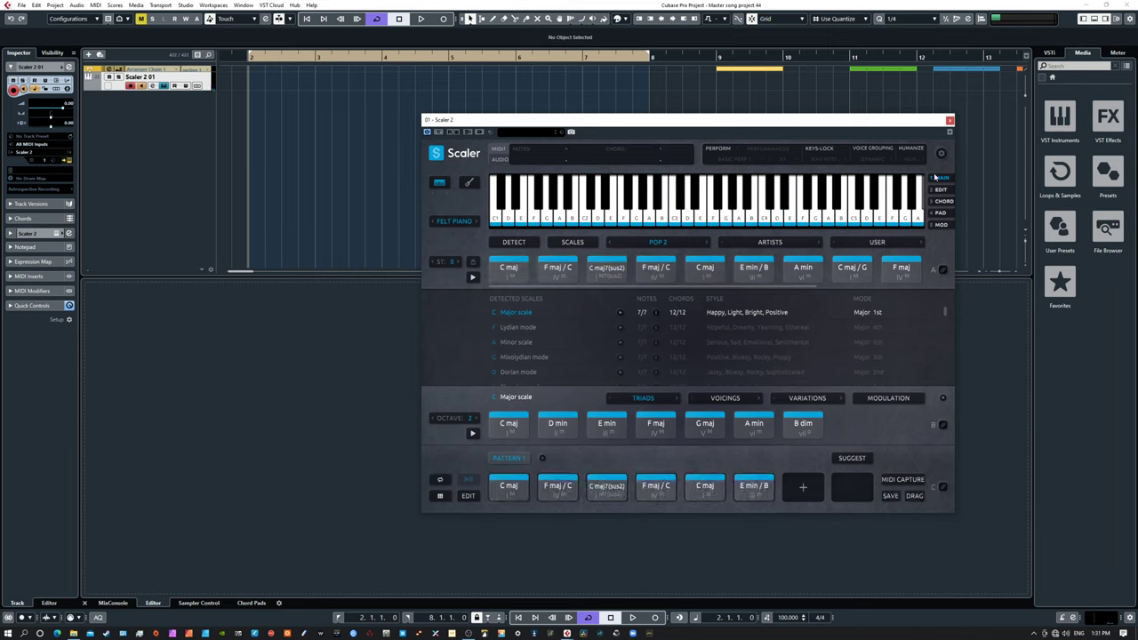
left_click(668, 421)
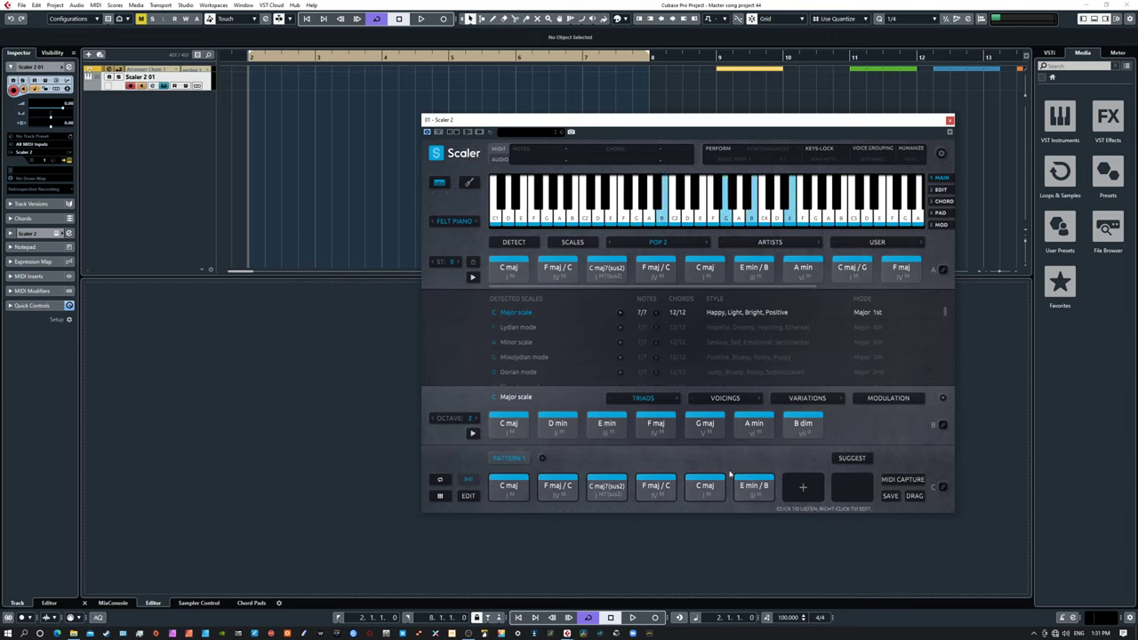
- Adjust the playback chord duration so each Pattern 1 chord lasts one bar, and audition the pattern's first chord
left_click(941, 153)
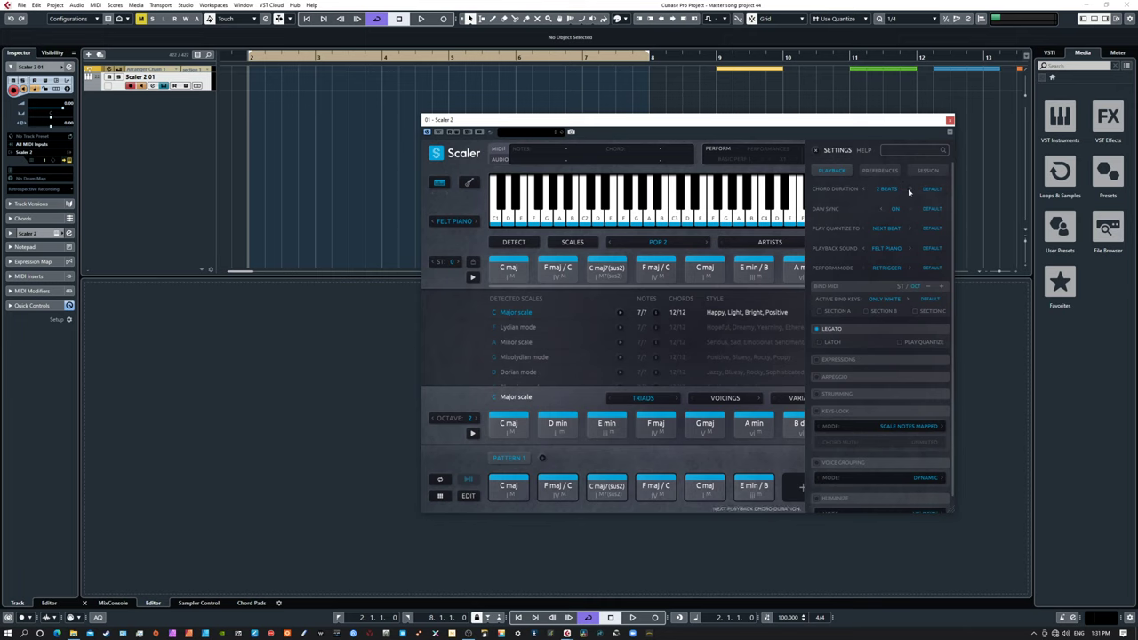
left_click(514, 488)
left_click(817, 150)
left_click(504, 487)
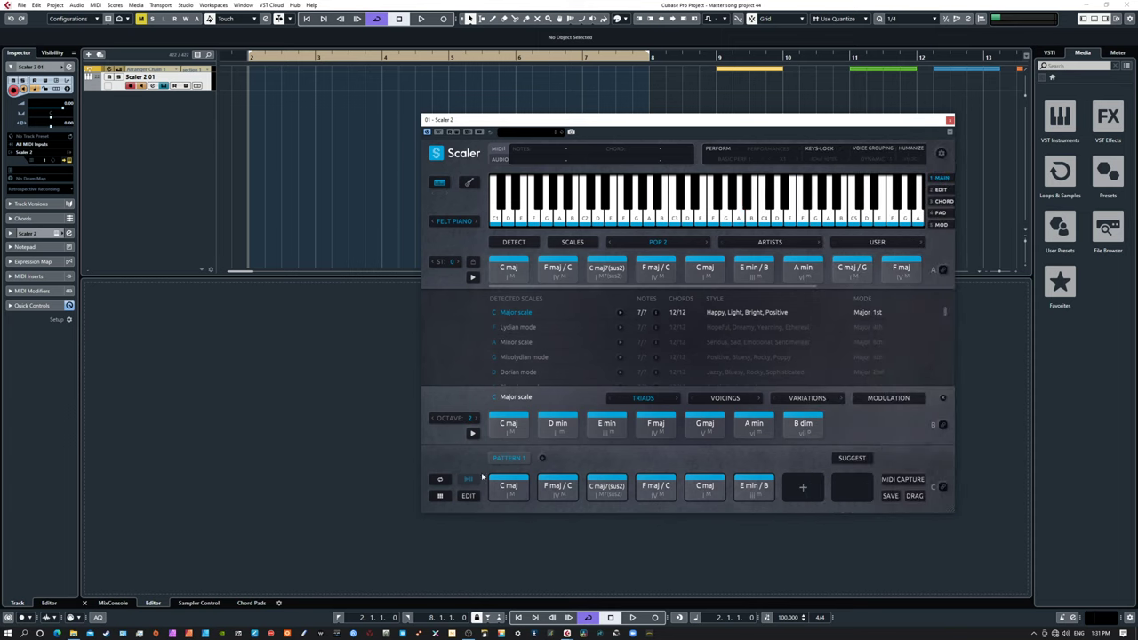
- Place all six Pattern 1 chords as a MIDI clip at bar 2 on the Scaler 2 track and show its notes in the editor
left_click_drag(487, 480, 754, 491)
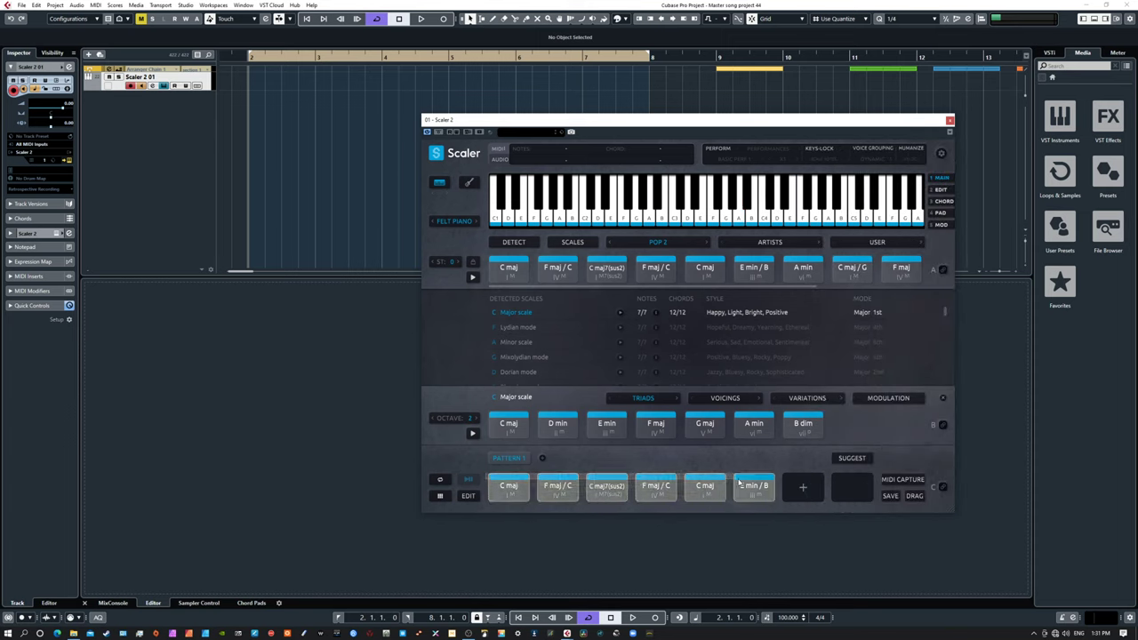
left_click(521, 481)
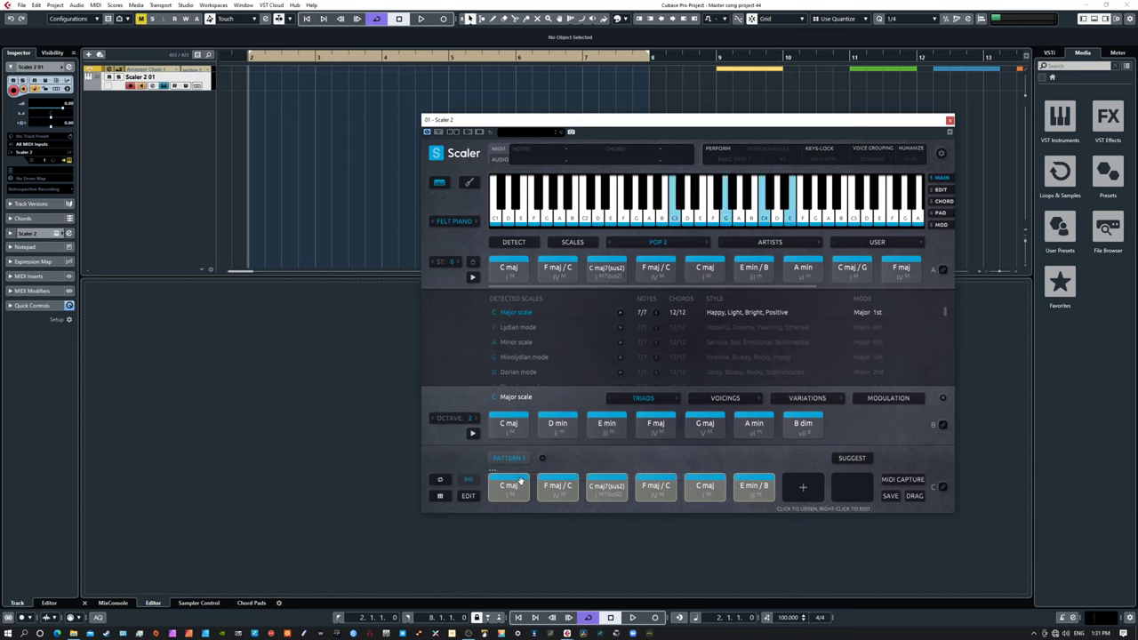
left_click_drag(521, 481, 256, 82)
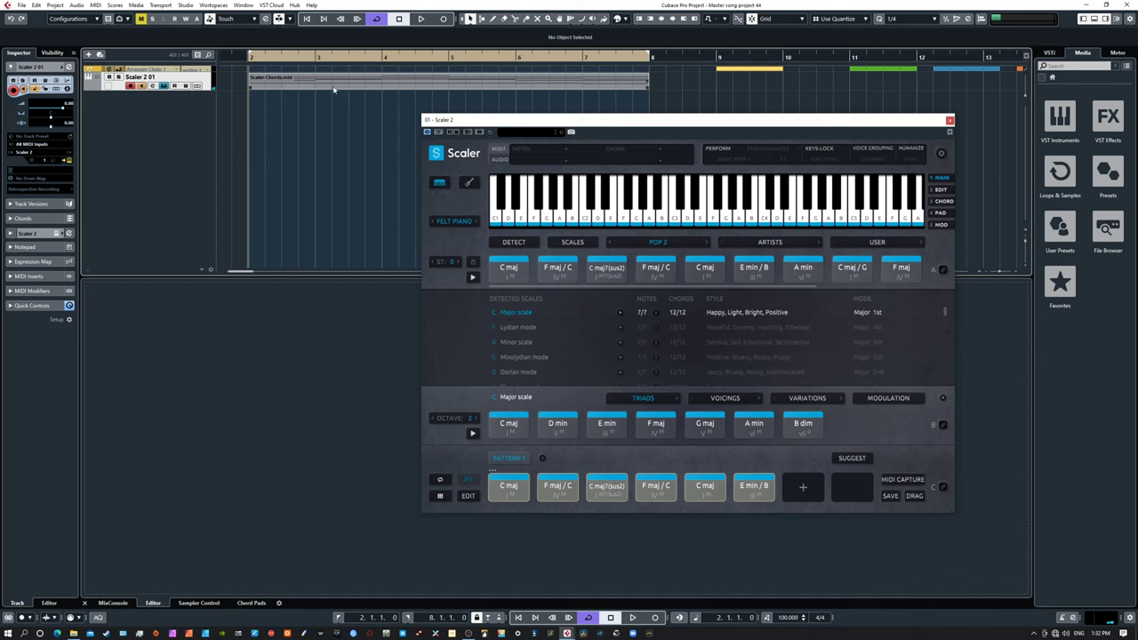
left_click(304, 90)
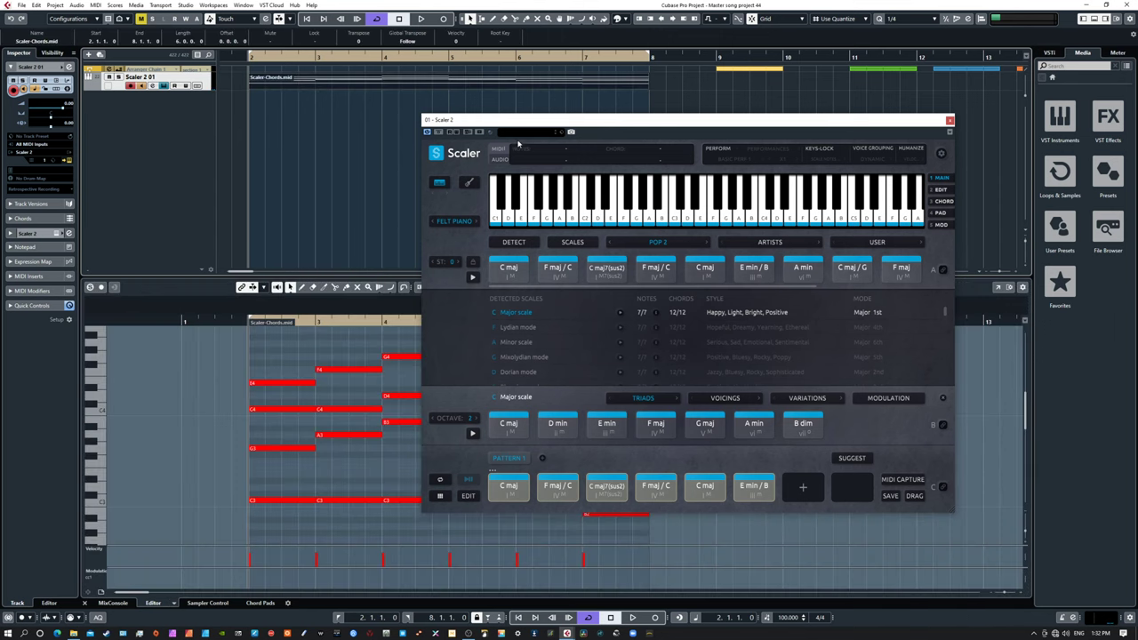
left_click_drag(519, 124, 776, 129)
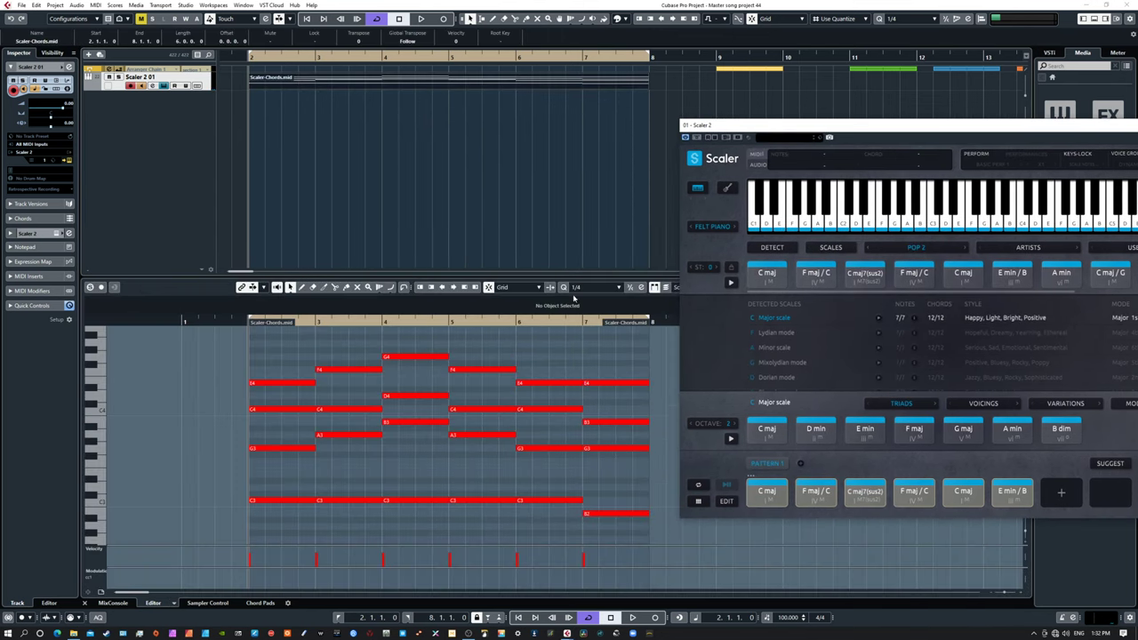
- Examine the clip's notes by selecting each of the first three chords, all the upper chord notes, and the bass line
left_click_drag(233, 359, 297, 534)
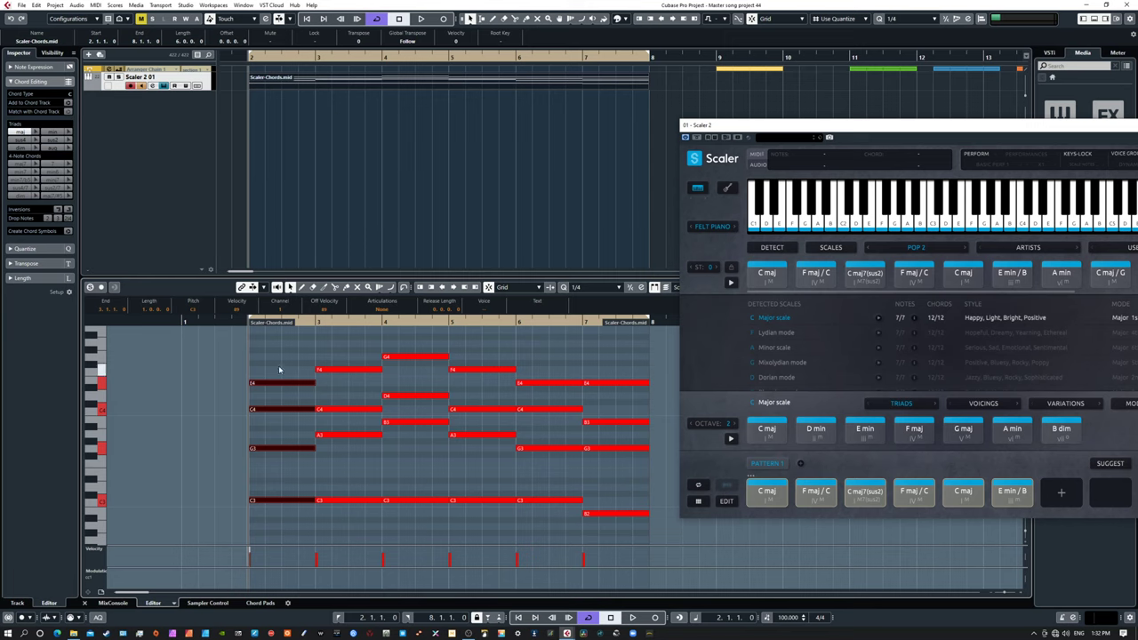
left_click_drag(280, 370, 293, 516)
left_click(338, 359)
left_click_drag(337, 359, 317, 533)
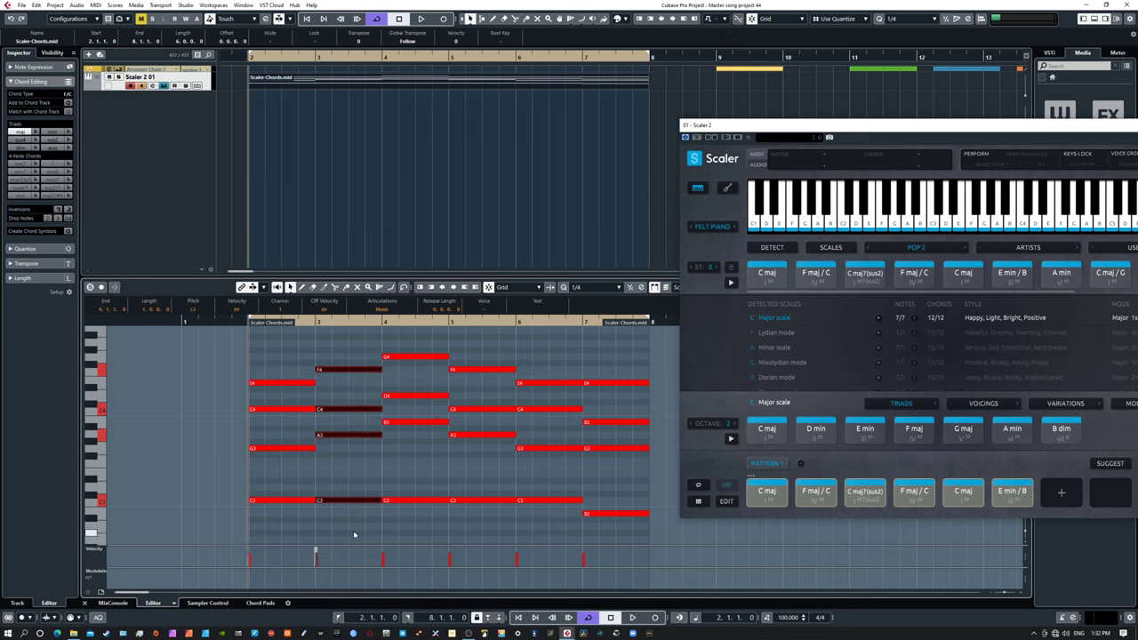
left_click(417, 444)
left_click_drag(414, 343, 423, 529)
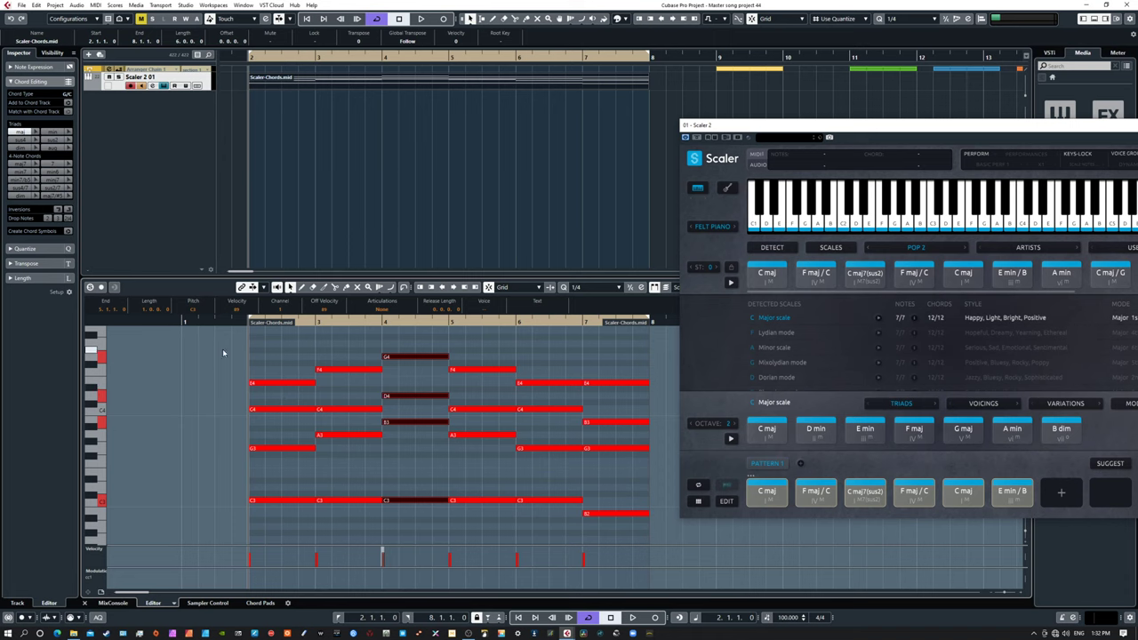
left_click_drag(223, 353, 645, 469)
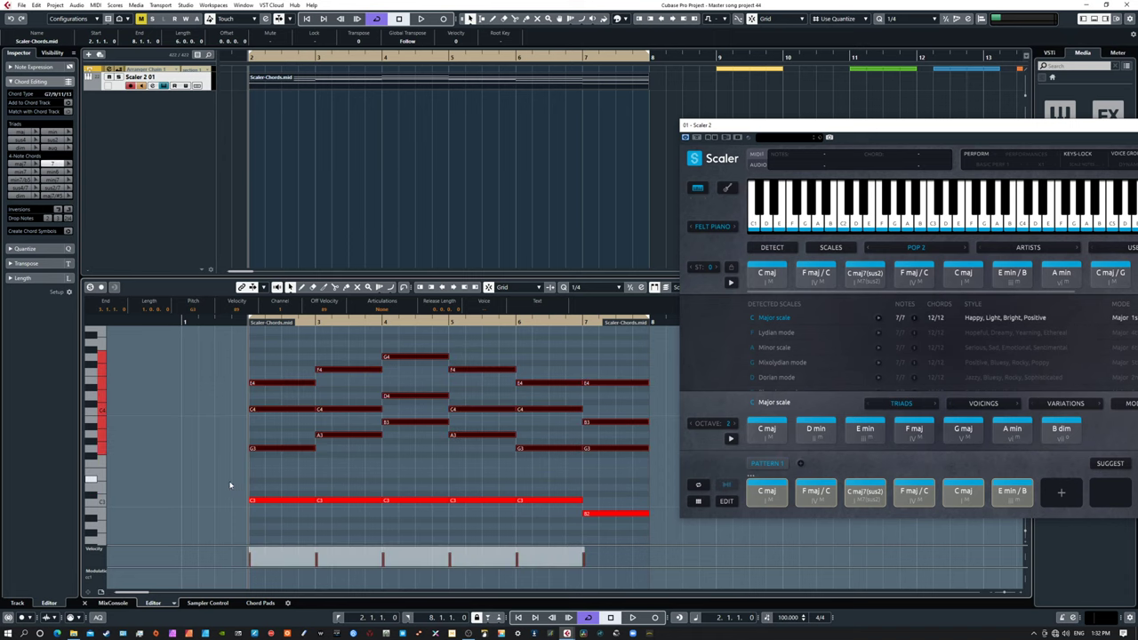
left_click_drag(229, 485, 643, 534)
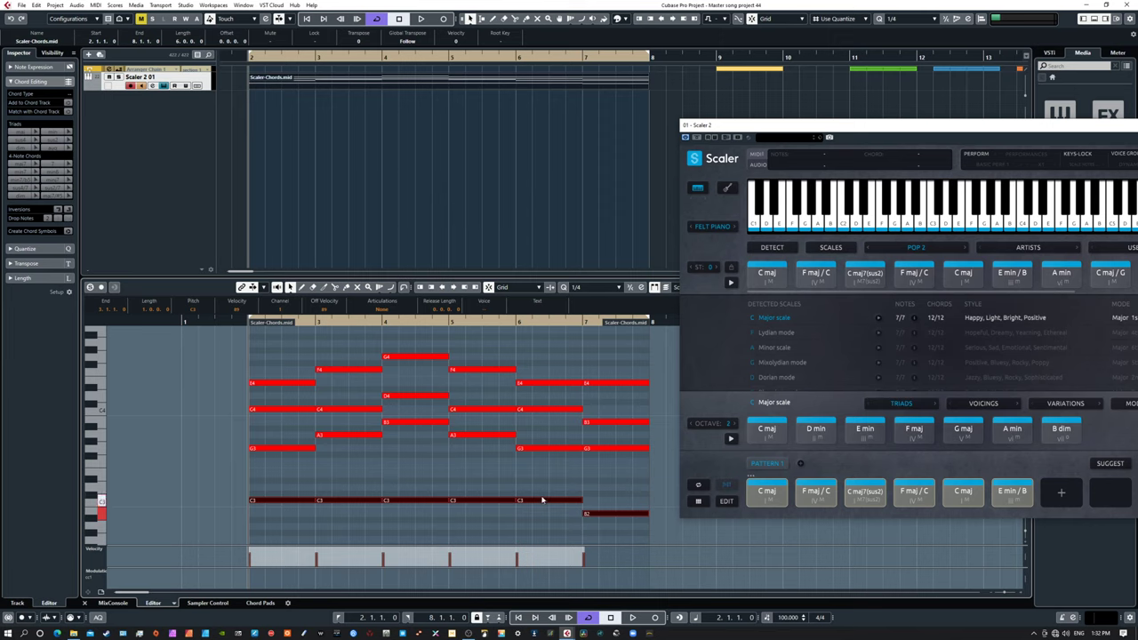
left_click(187, 156)
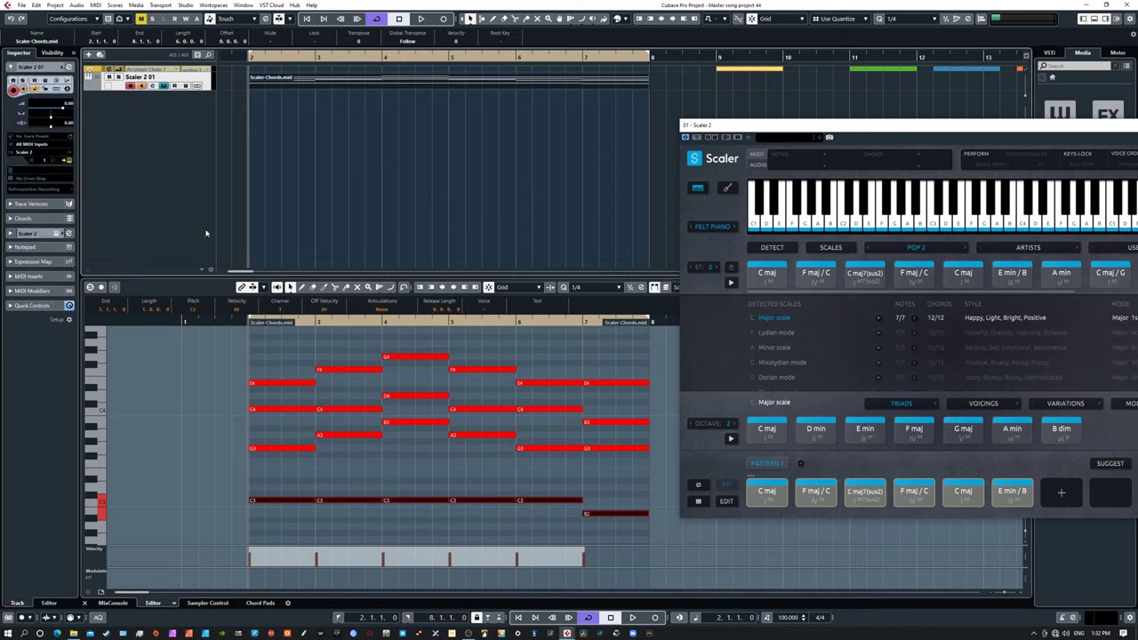
- Add four MIDI tracks below the Scaler 2 track
right_click(166, 96)
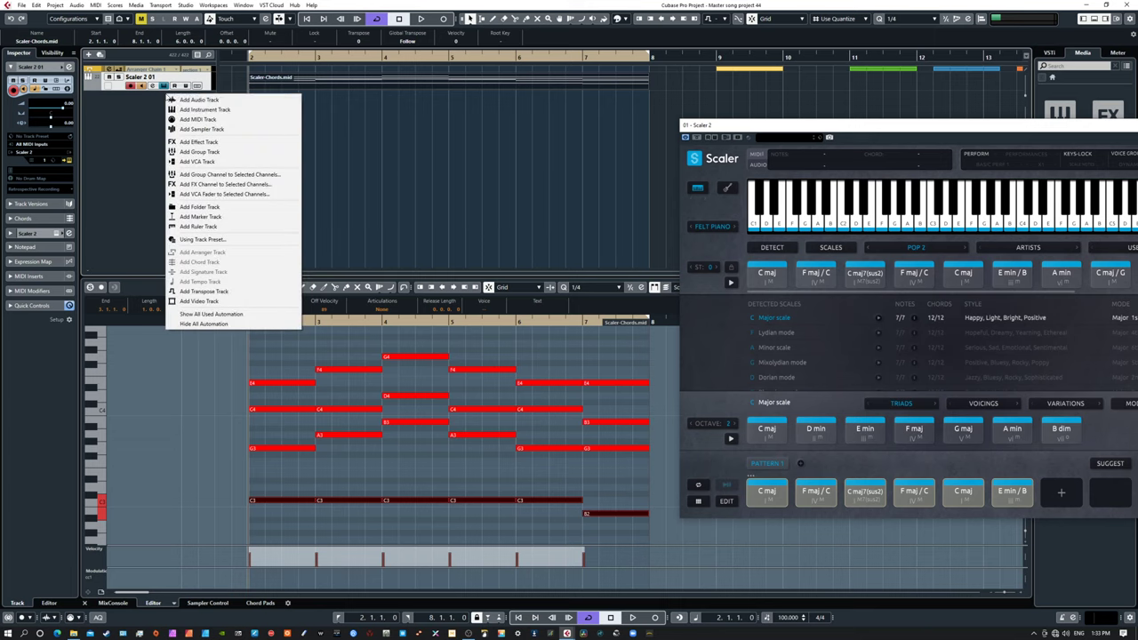
left_click(198, 124)
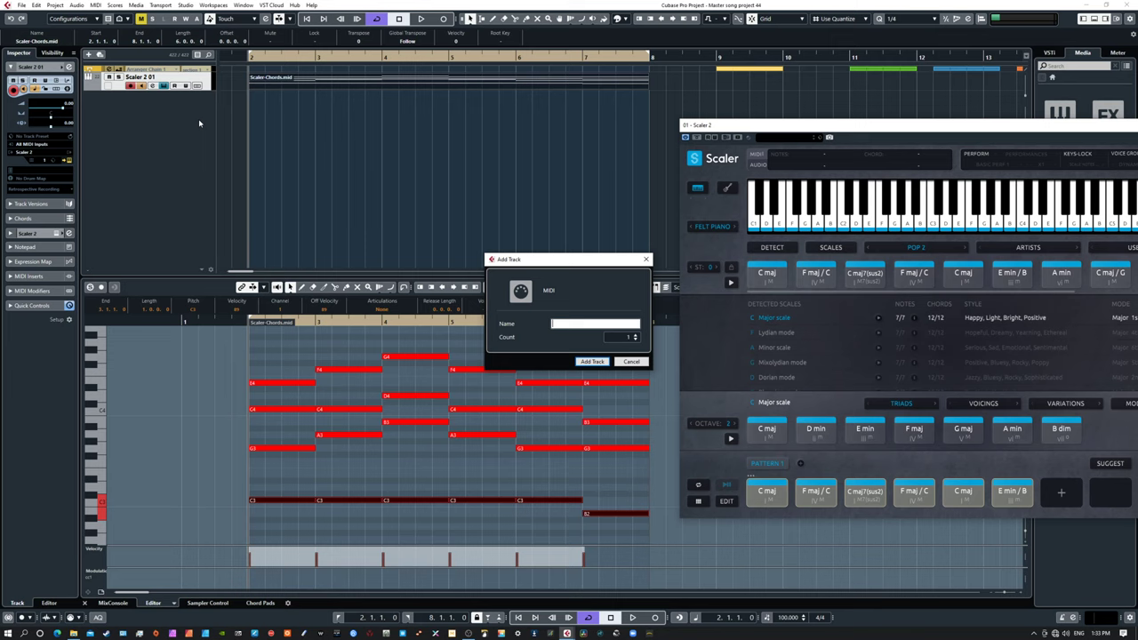
left_click(635, 336)
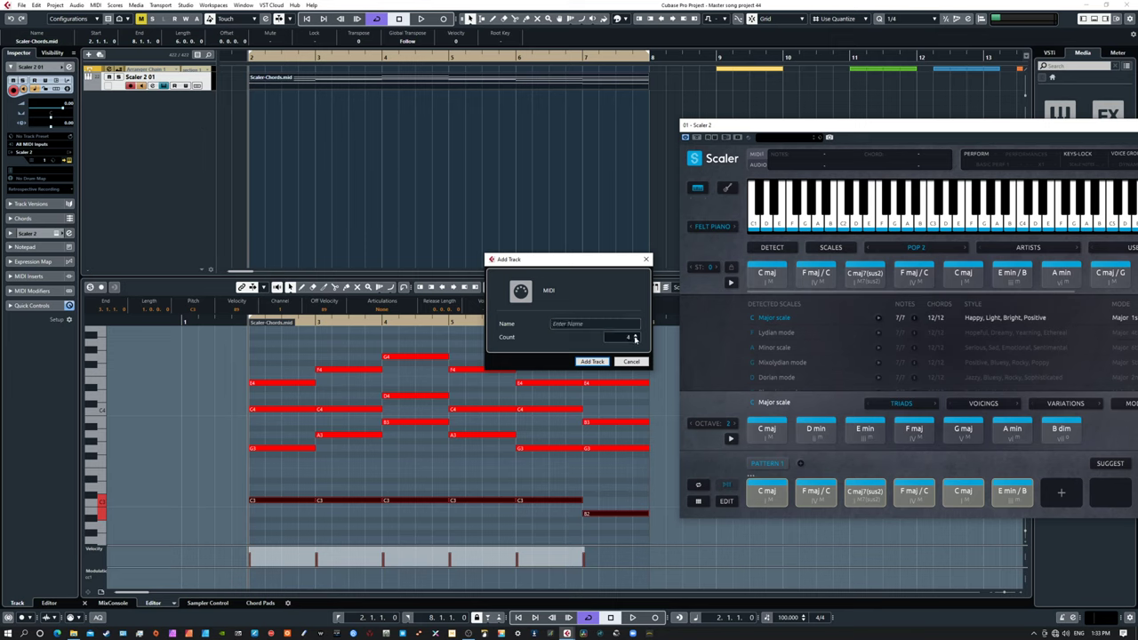
left_click(592, 362)
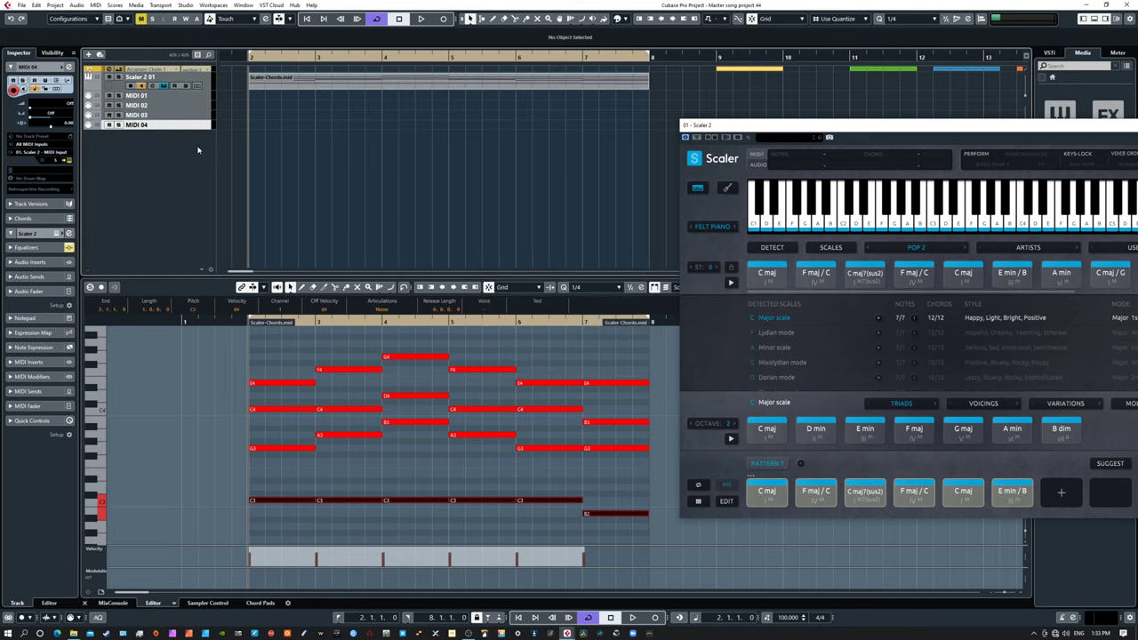
- Rename the first new MIDI track as chords and the second as bass
left_click(163, 96)
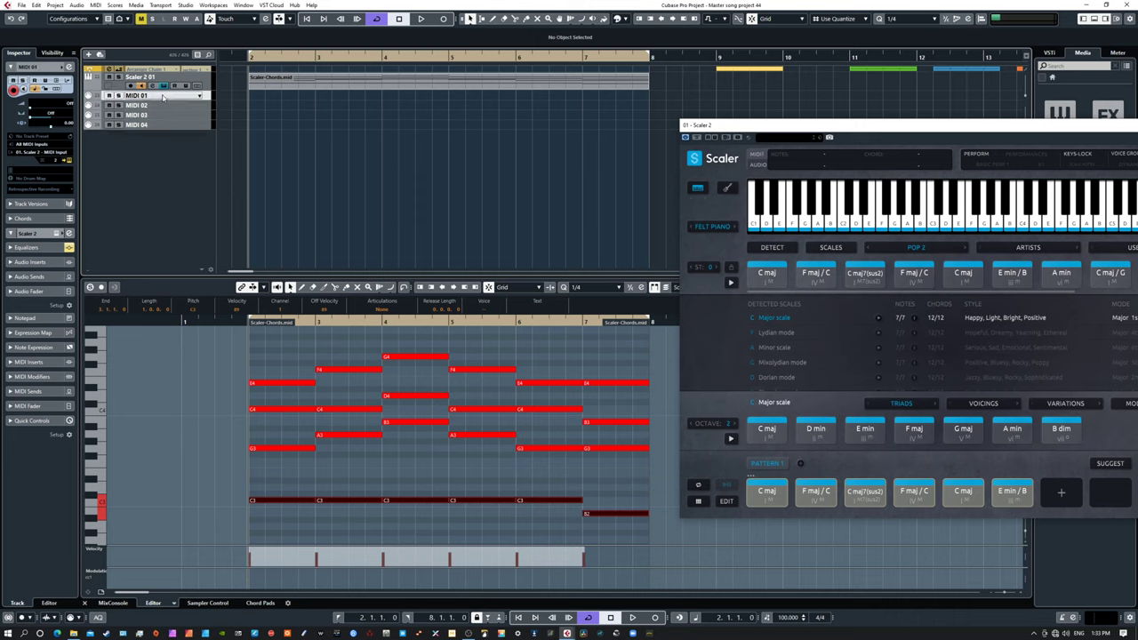
double_click(163, 96)
type("chords")
key("Return")
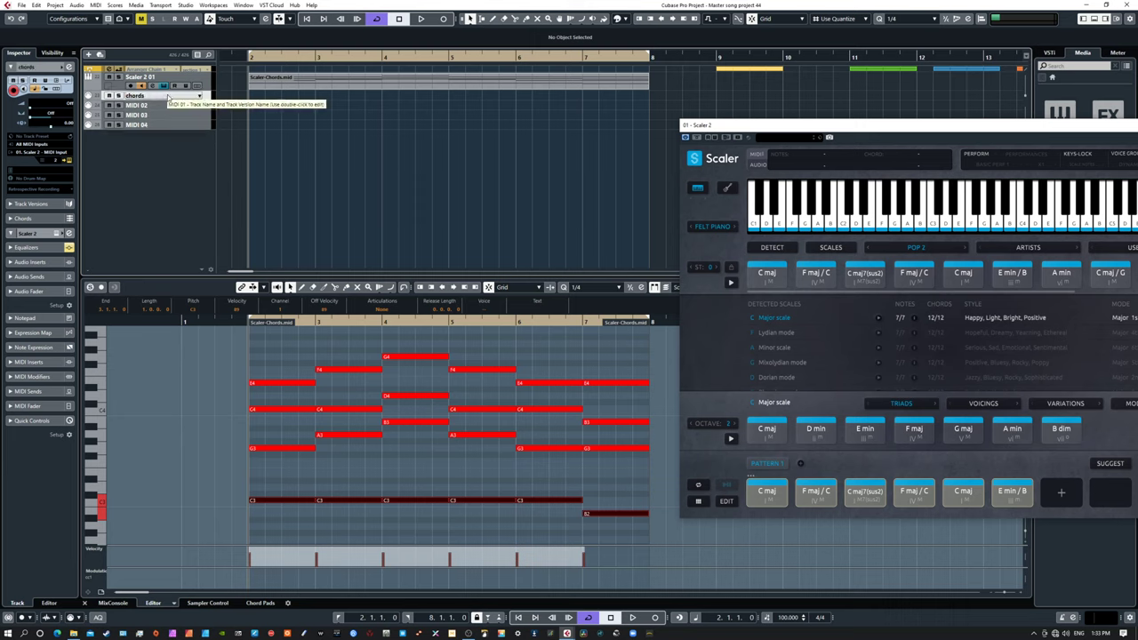
double_click(170, 107)
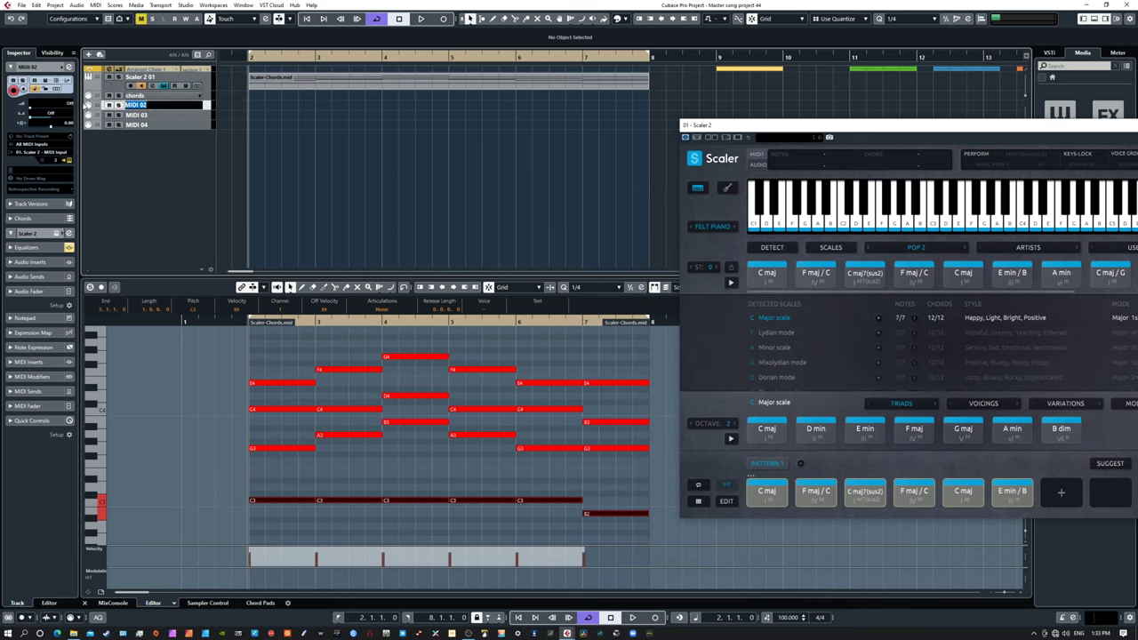
type("bass")
key("Return")
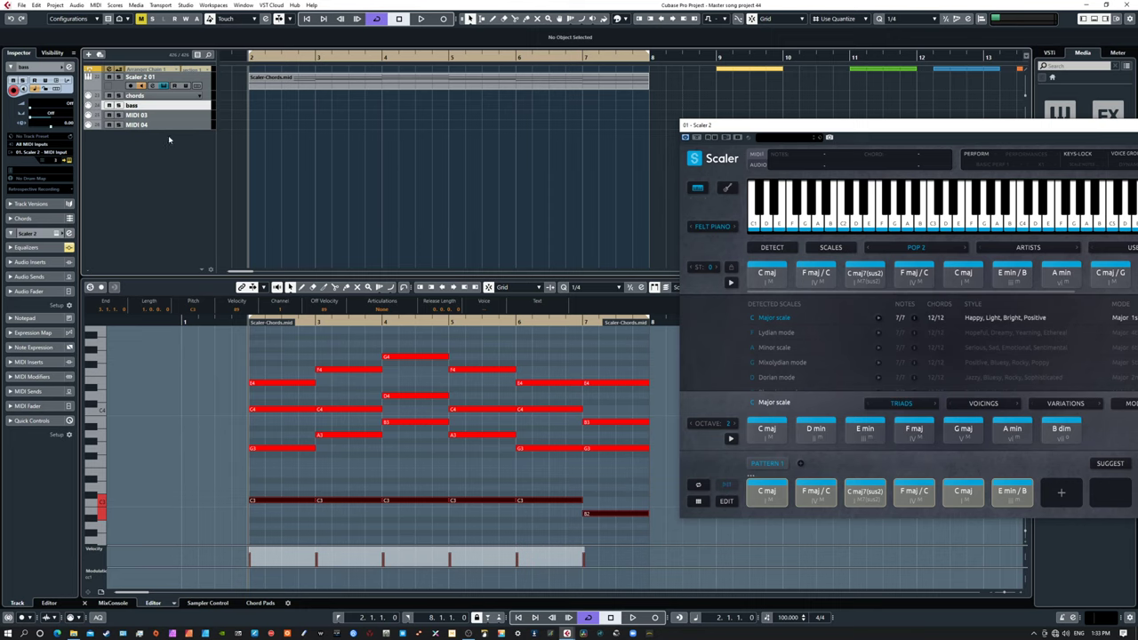
- Rename the third new MIDI track as pattern 1 and the fourth as pattern 2
double_click(145, 117)
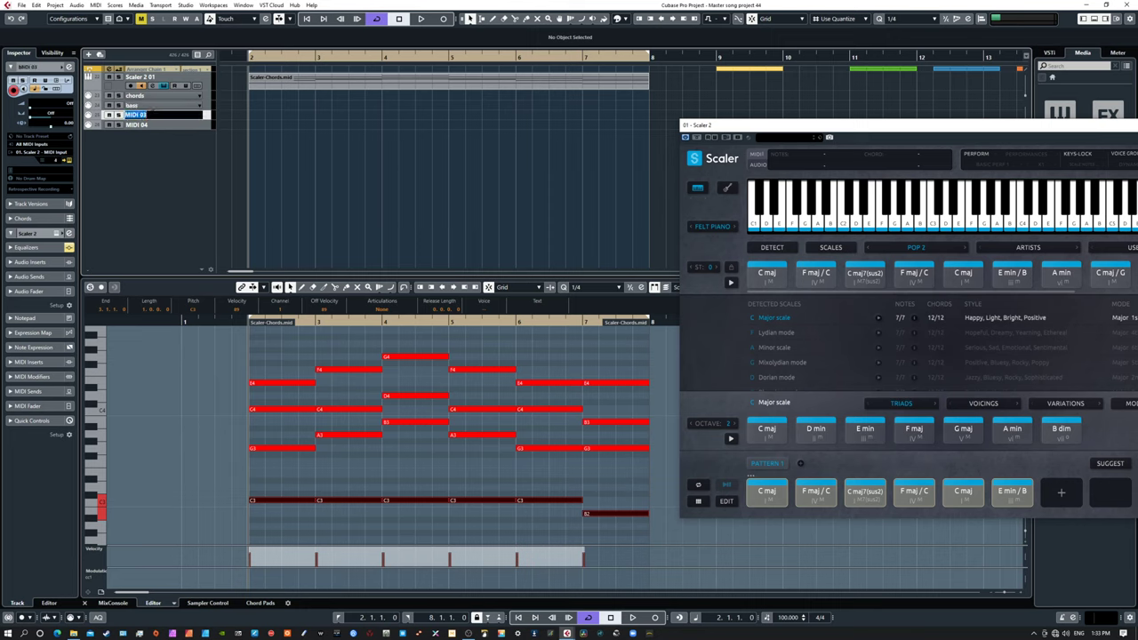
type("pattern 1")
key("Return")
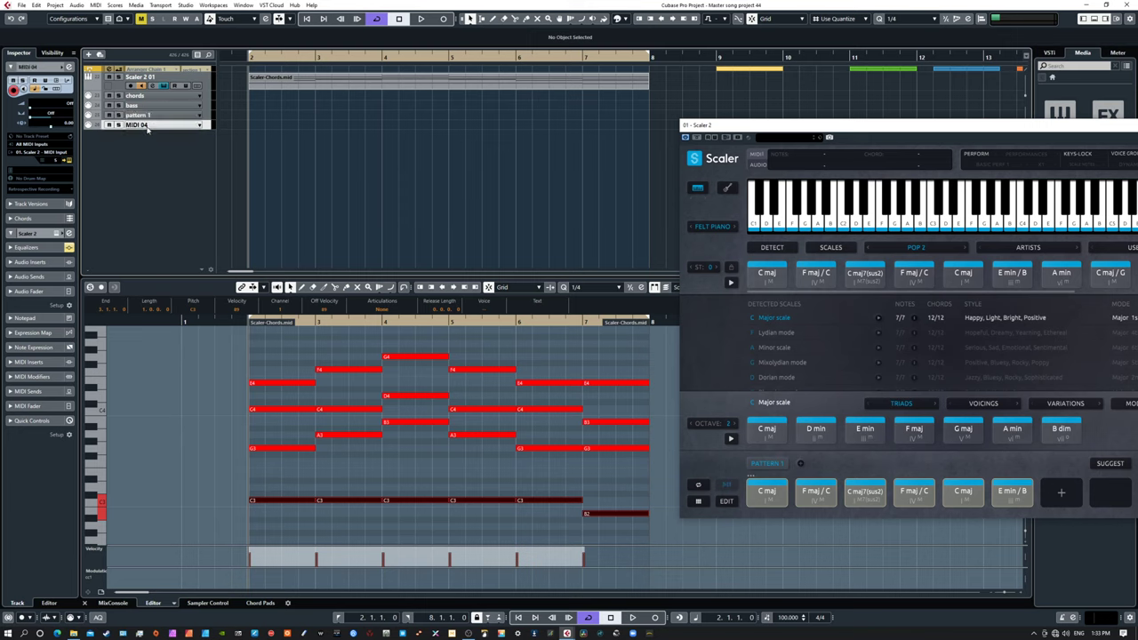
double_click(136, 124)
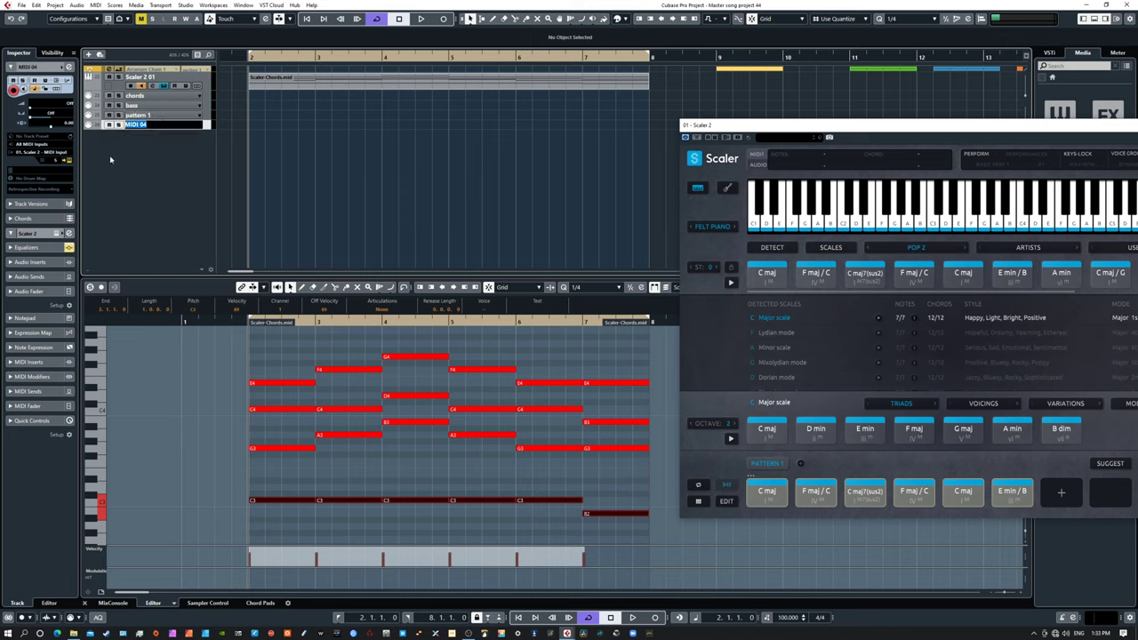
type("pattern 2")
key("Return")
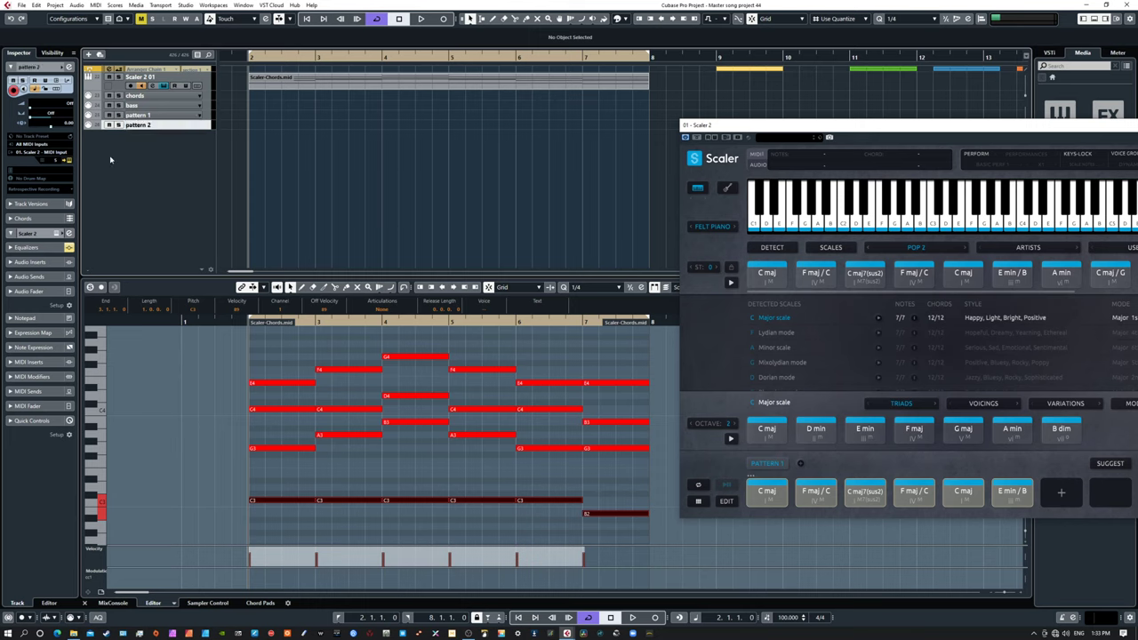
- Increase the height of the four new tracks and copy the Scaler-Chords.mid clip onto the chords and bass tracks
left_click(210, 95)
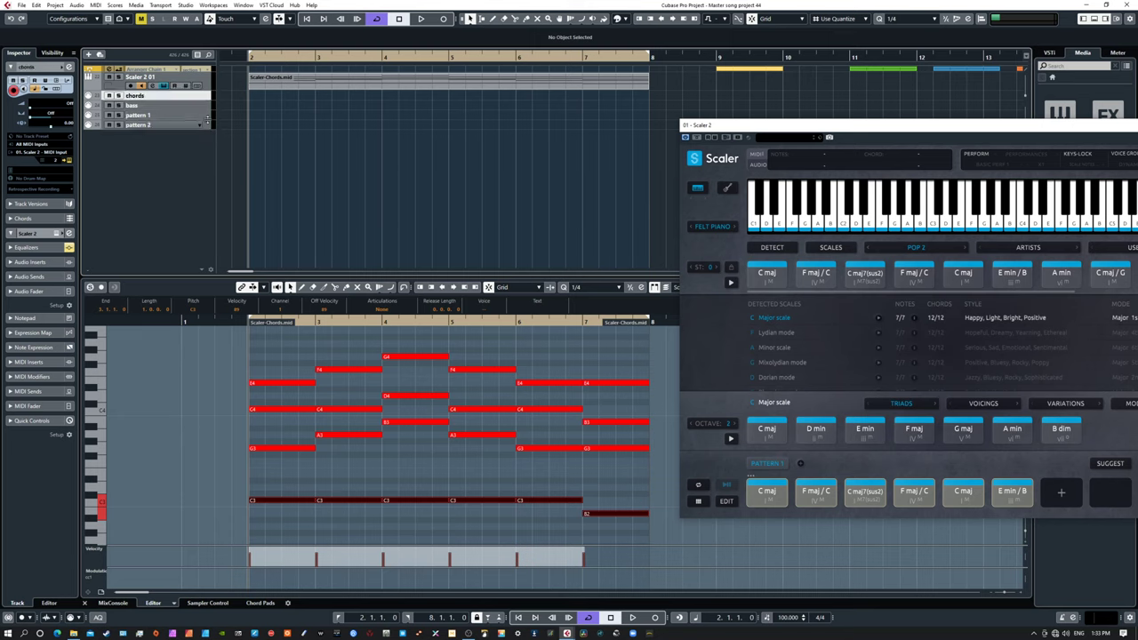
left_click(207, 124, "shift")
left_click_drag(196, 126, 193, 140)
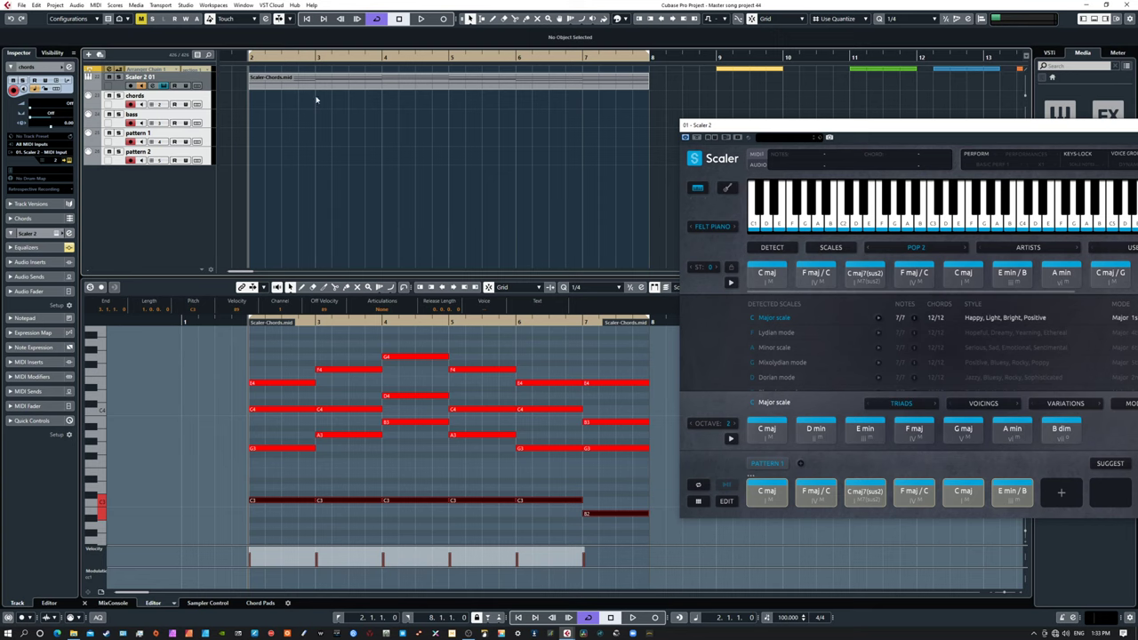
left_click(343, 79)
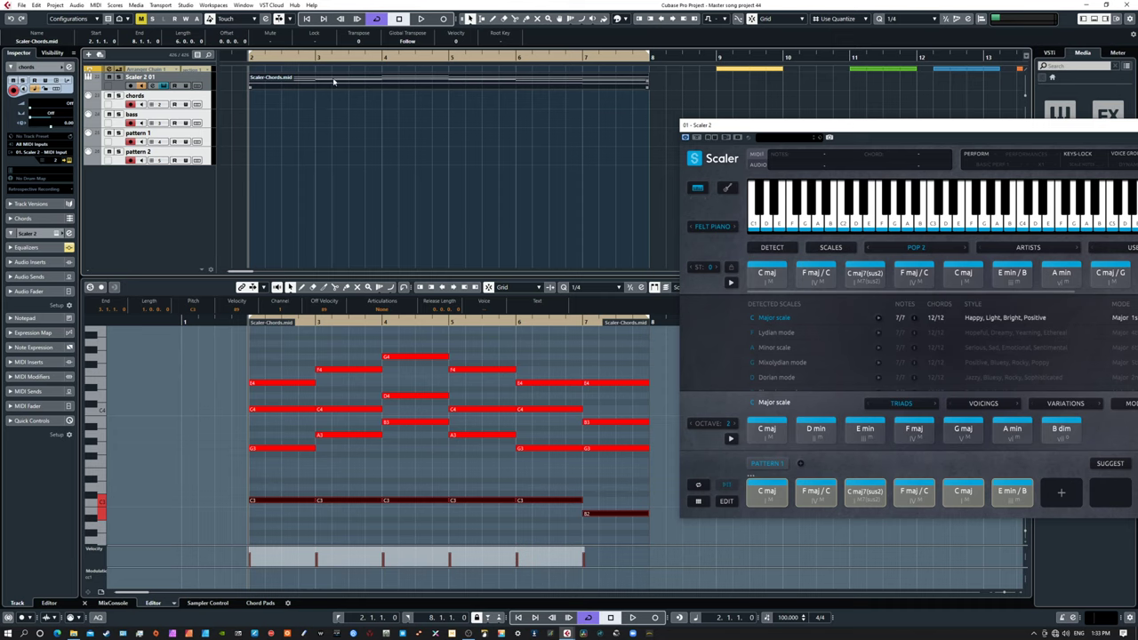
left_click_drag(330, 81, 330, 123)
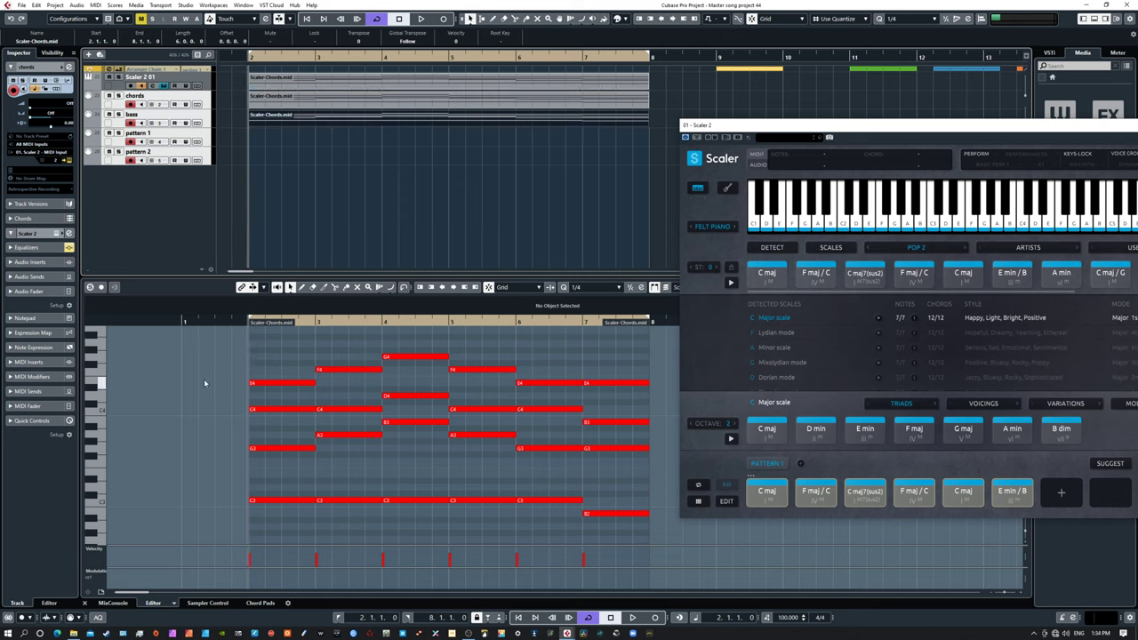
- Delete all the low bass notes from the clip on the chords track, keeping only the upper chord notes
left_click(206, 98)
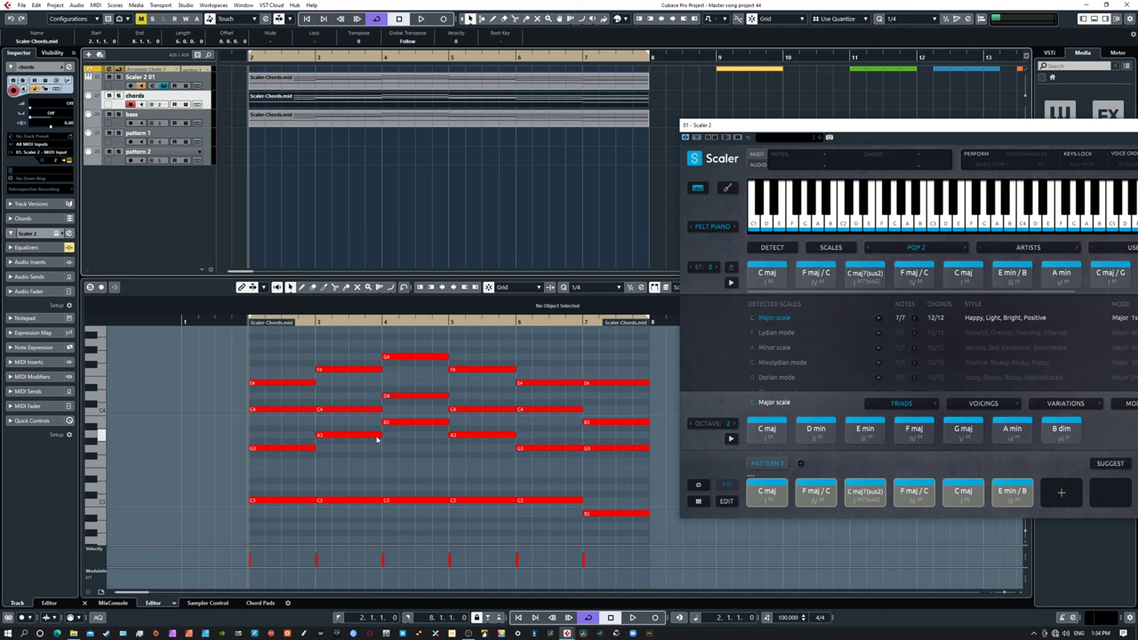
left_click(214, 477)
left_click_drag(214, 476, 644, 539)
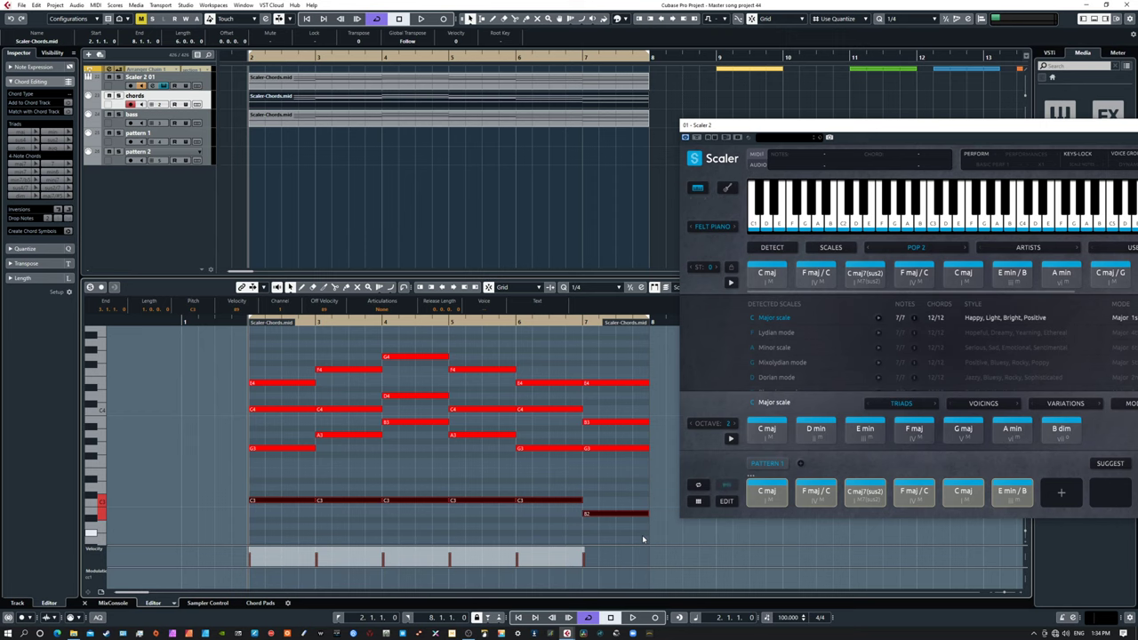
key("Delete")
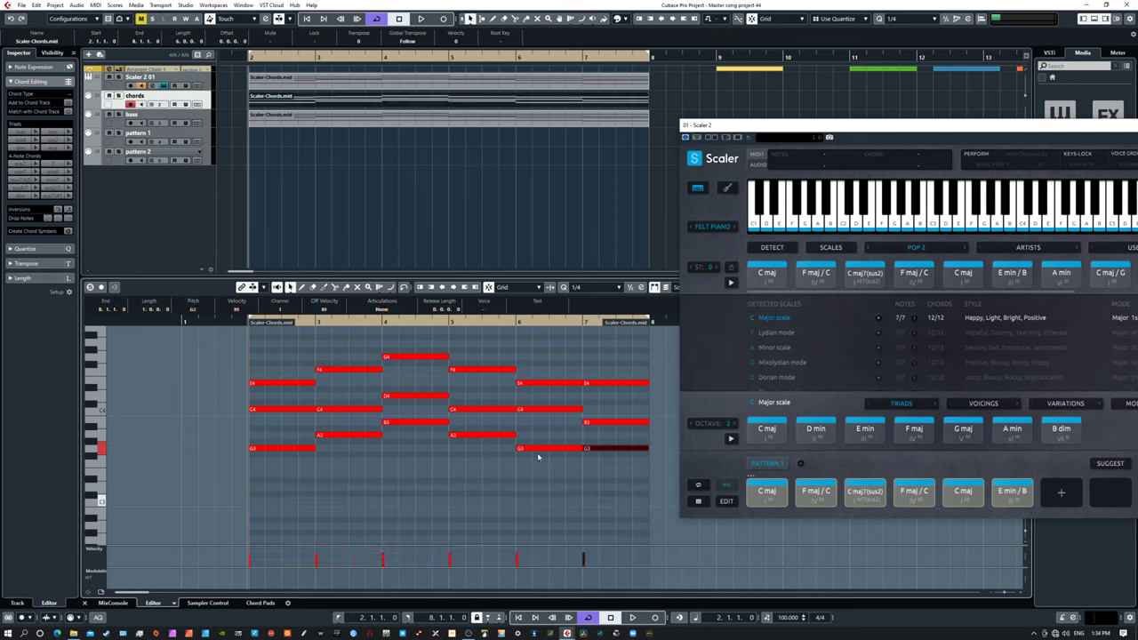
- Delete all the upper chord notes from the clip on the bass track, keeping only the bass line
left_click(280, 122)
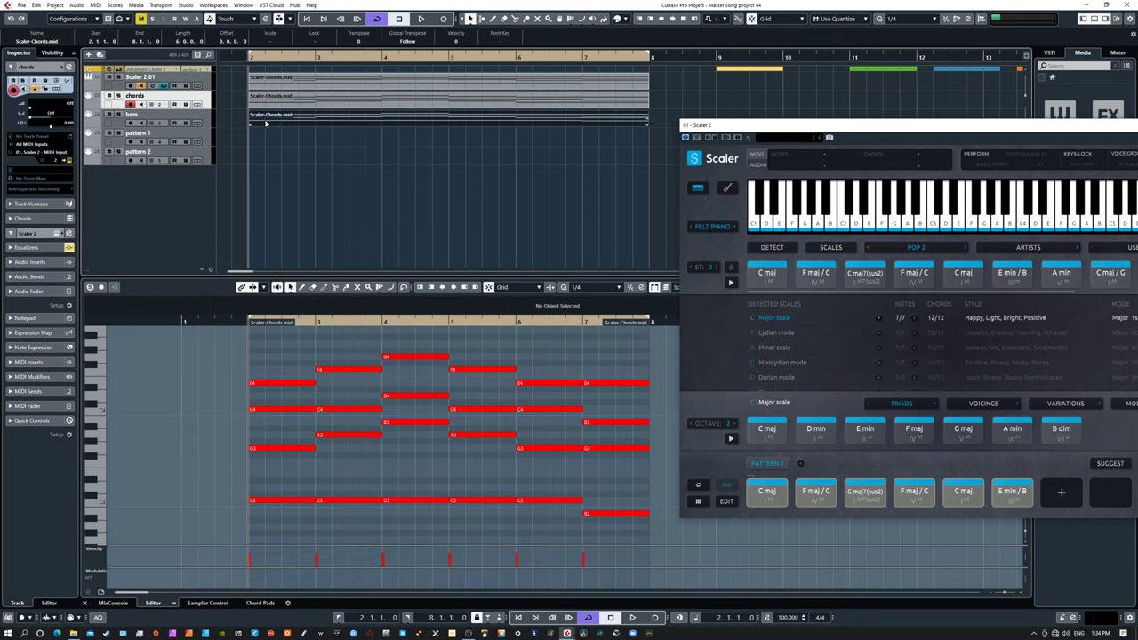
left_click(212, 121)
left_click_drag(207, 341, 649, 464)
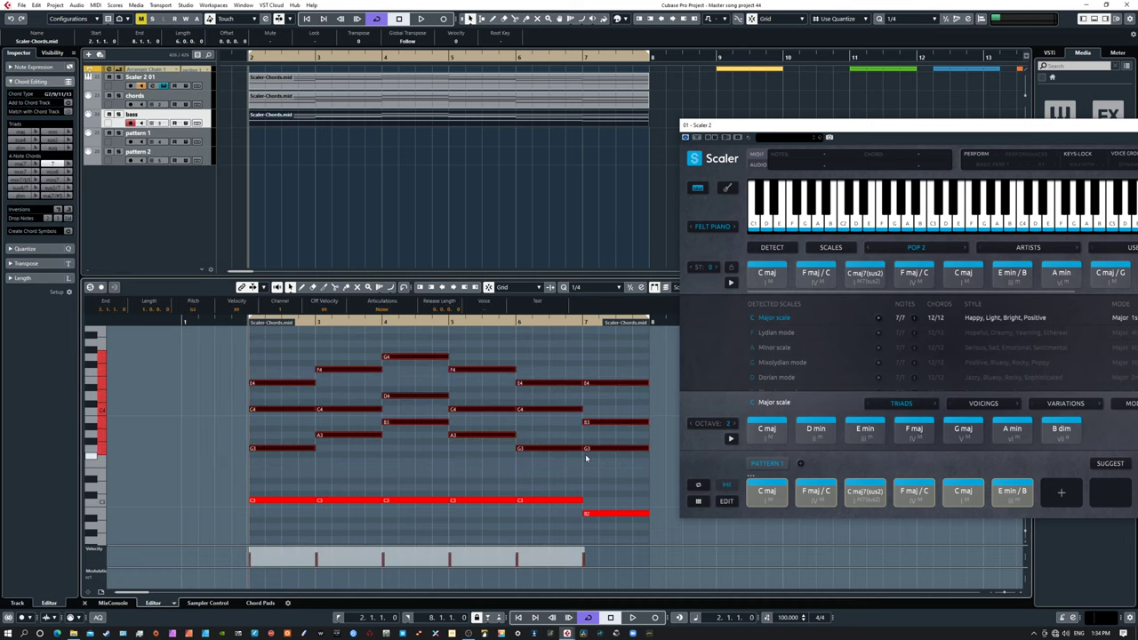
key("Delete")
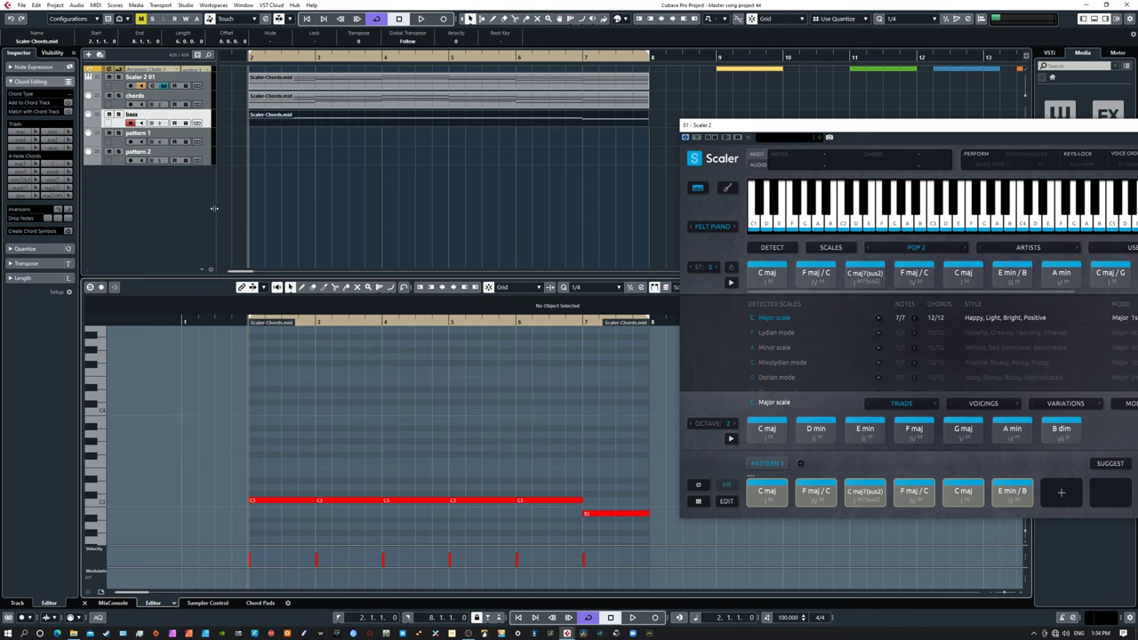
- Add a chord track to the project and select all the chords clip's notes in an enlarged note editor
left_click(202, 209)
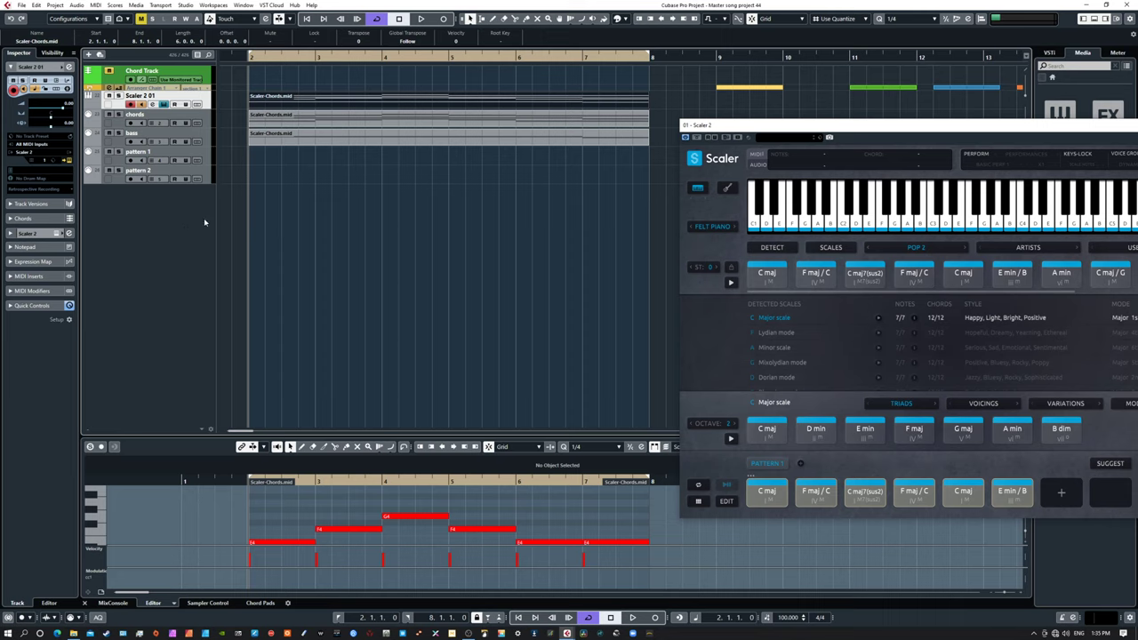
left_click(335, 119)
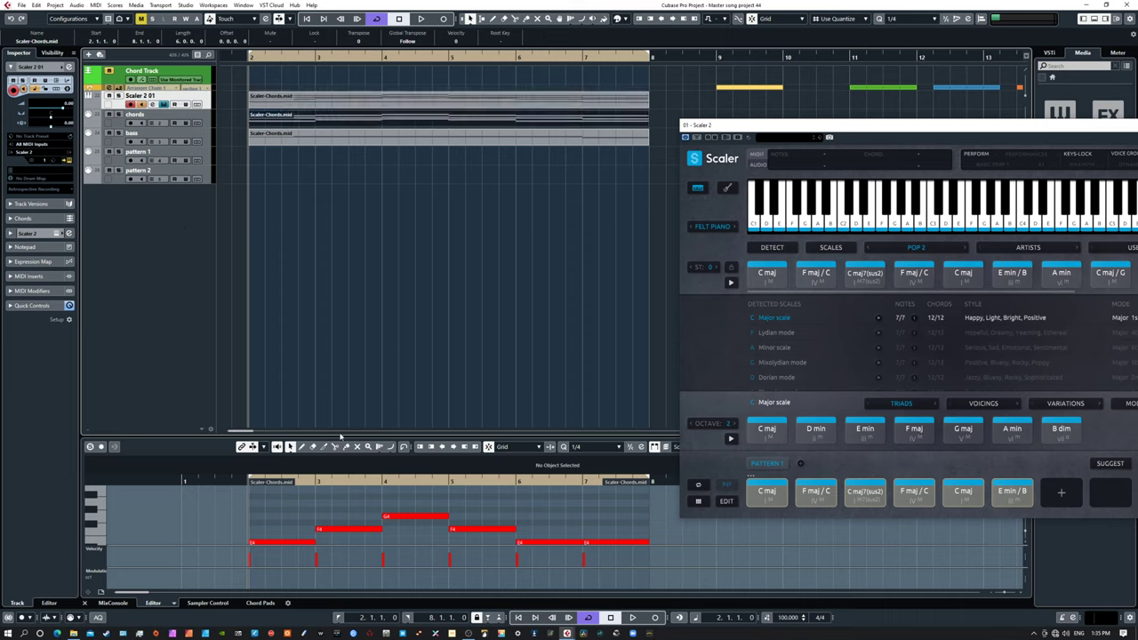
left_click_drag(329, 437, 284, 245)
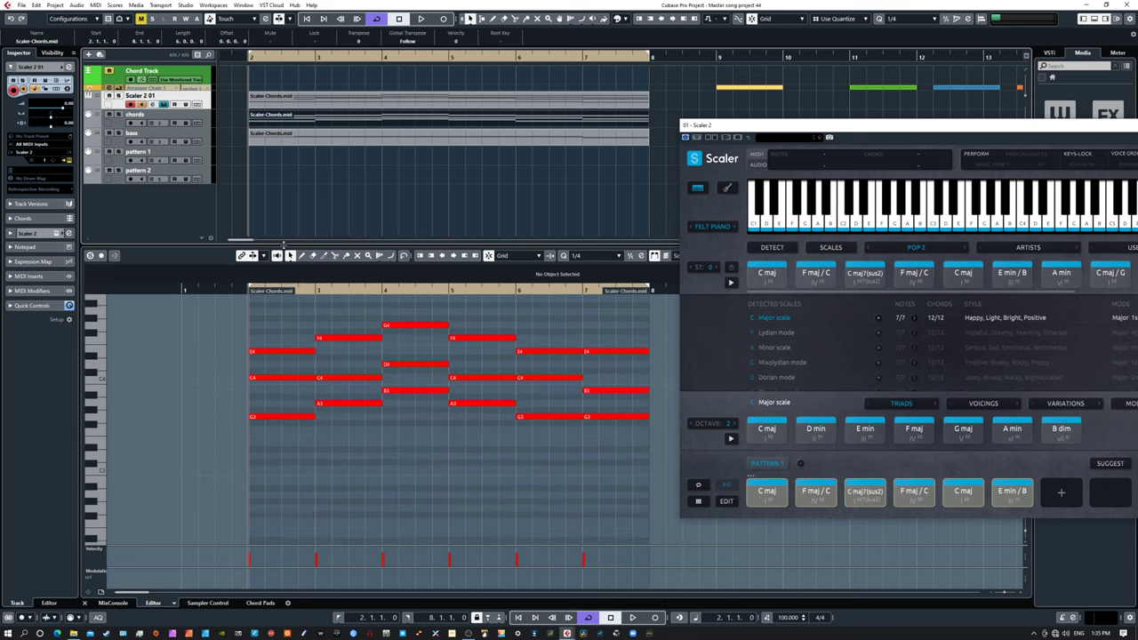
scroll(356, 360, "up", 3)
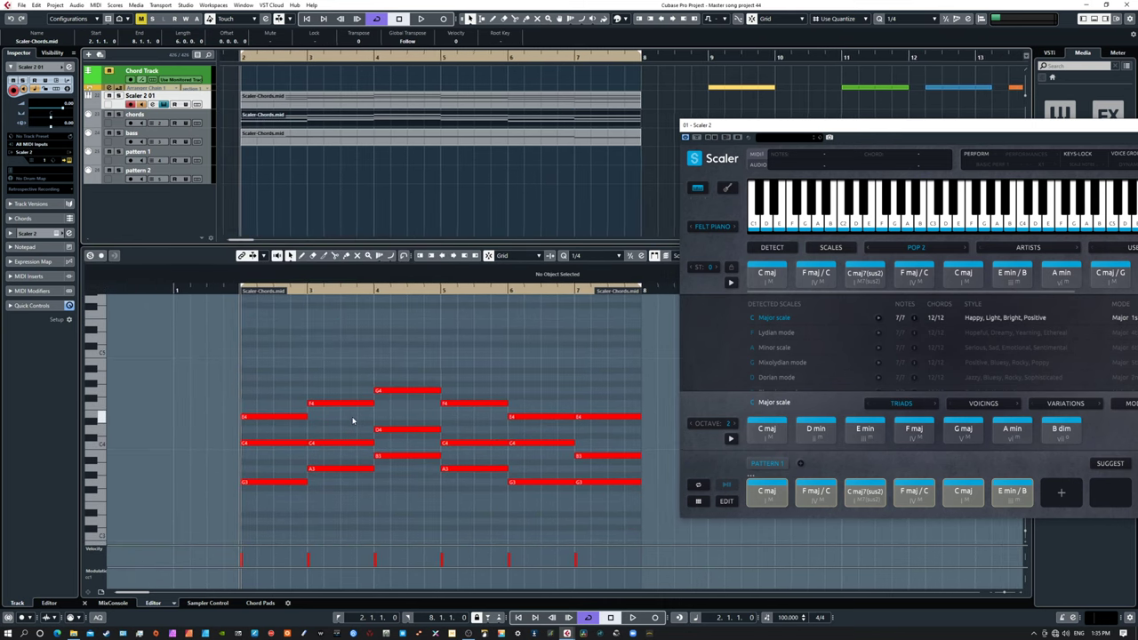
left_click_drag(180, 371, 654, 513)
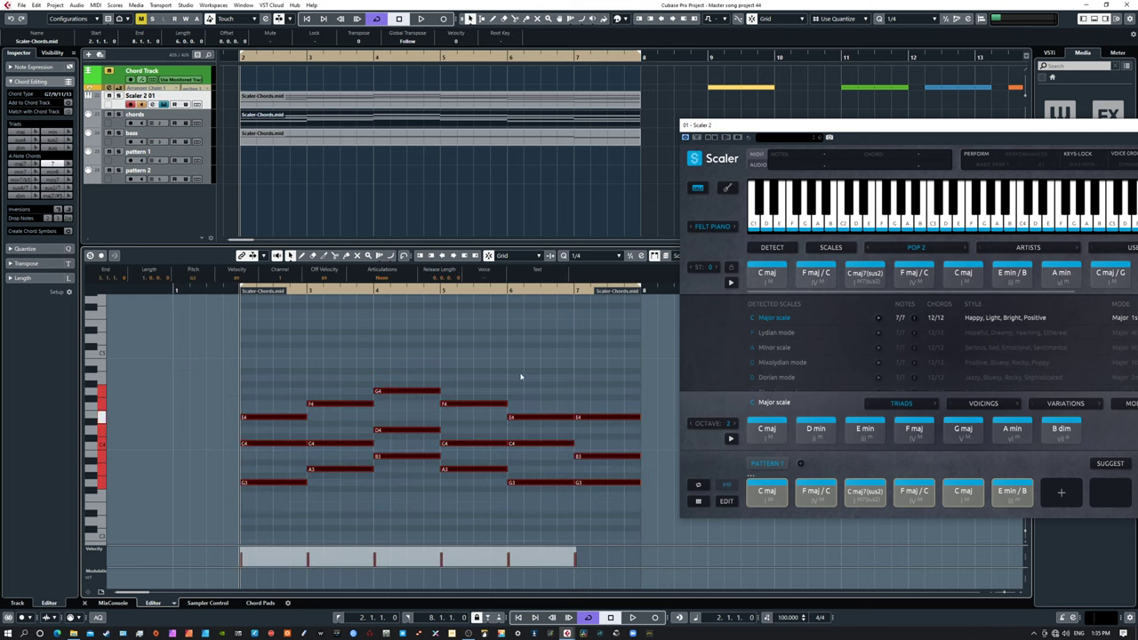
- Create chord symbols on the chord track from the chords clip's selected notes, ignoring notes shorter than 0.0.1.0
left_click(204, 117)
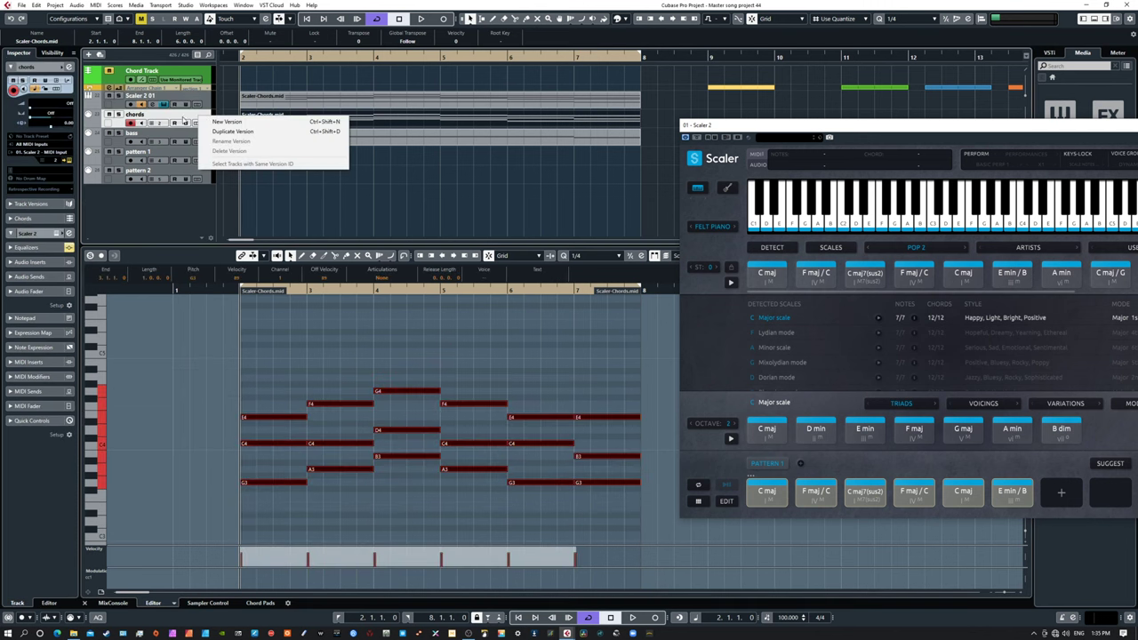
left_click(233, 130)
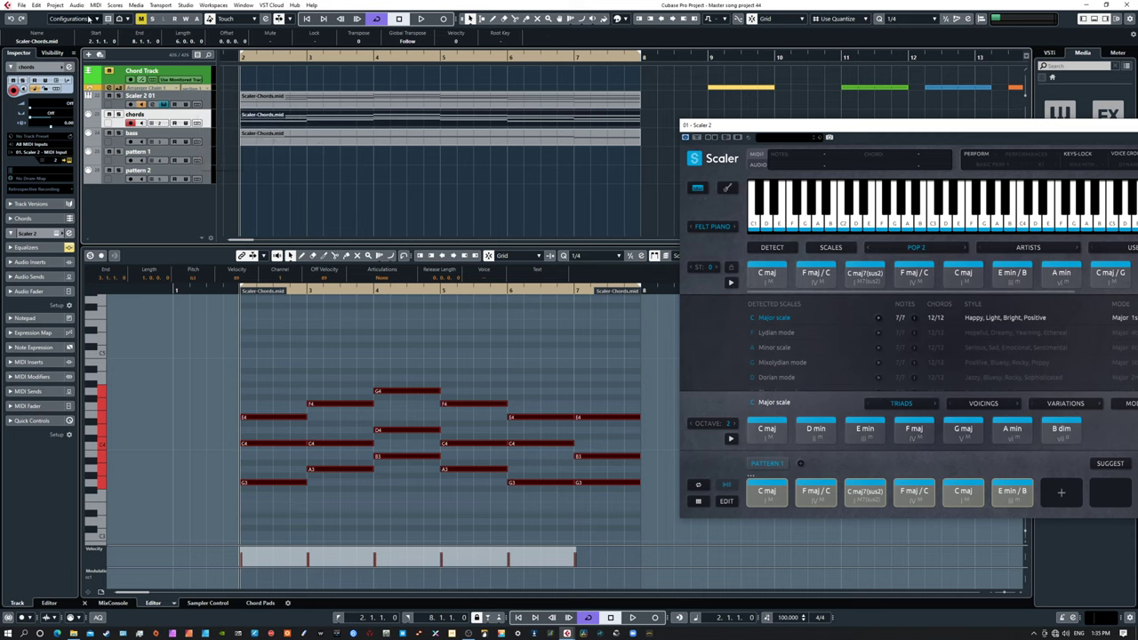
left_click(55, 4)
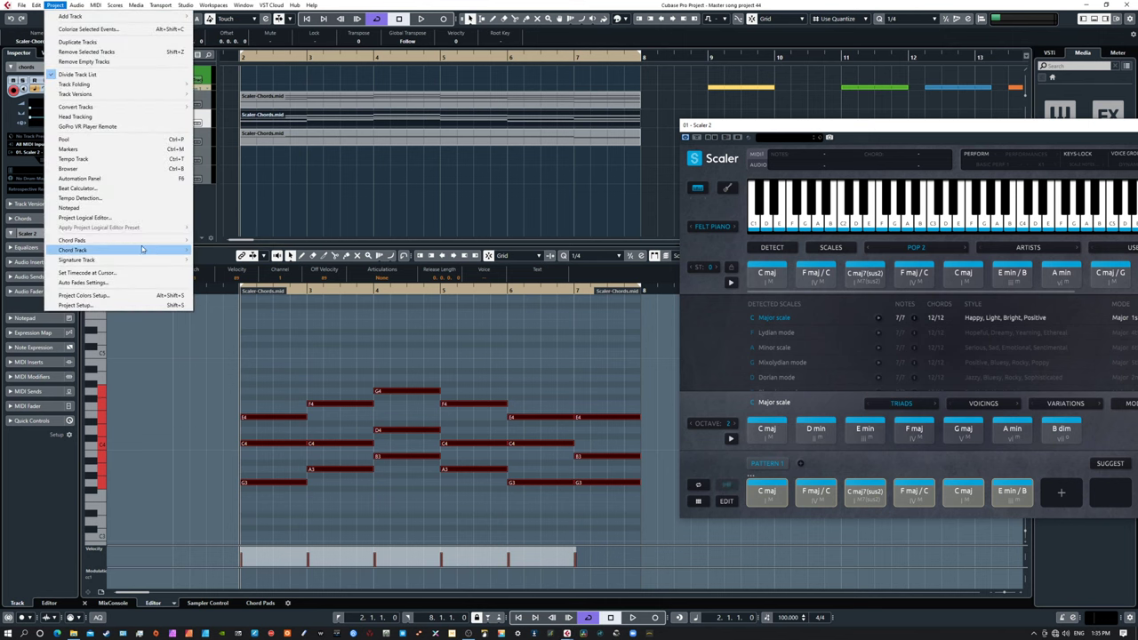
mouse_move(141, 245)
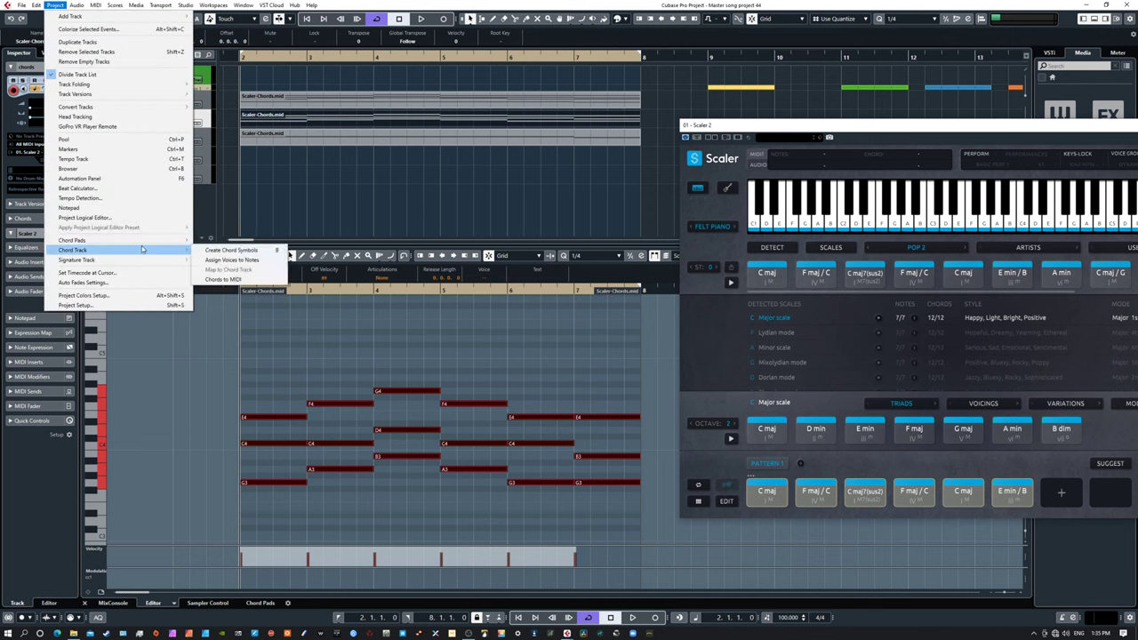
left_click(211, 253)
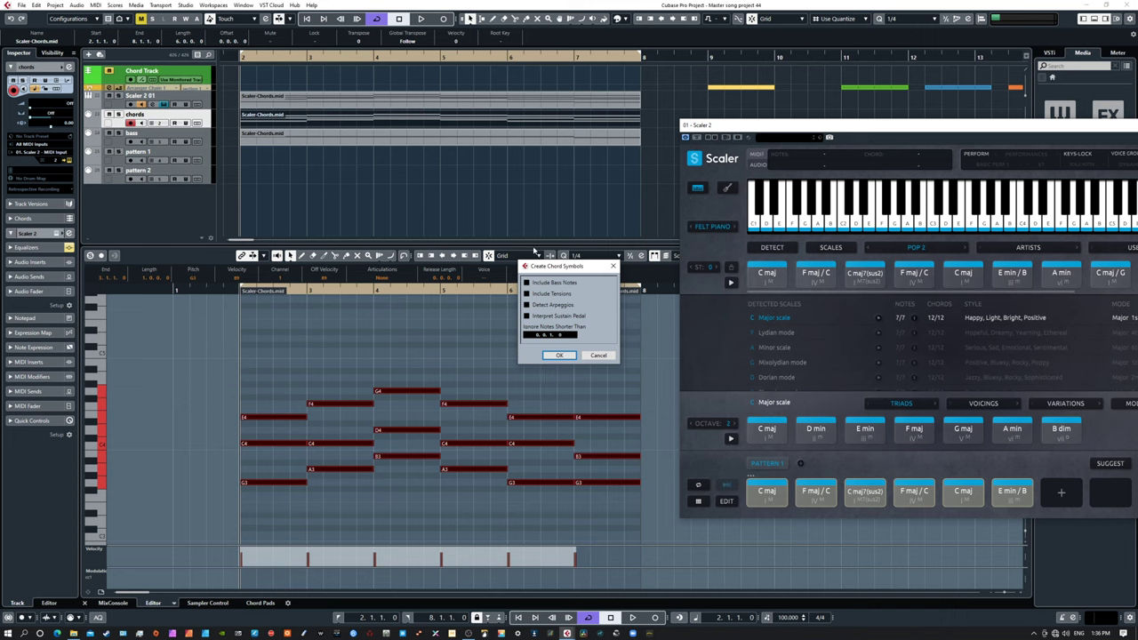
left_click(560, 355)
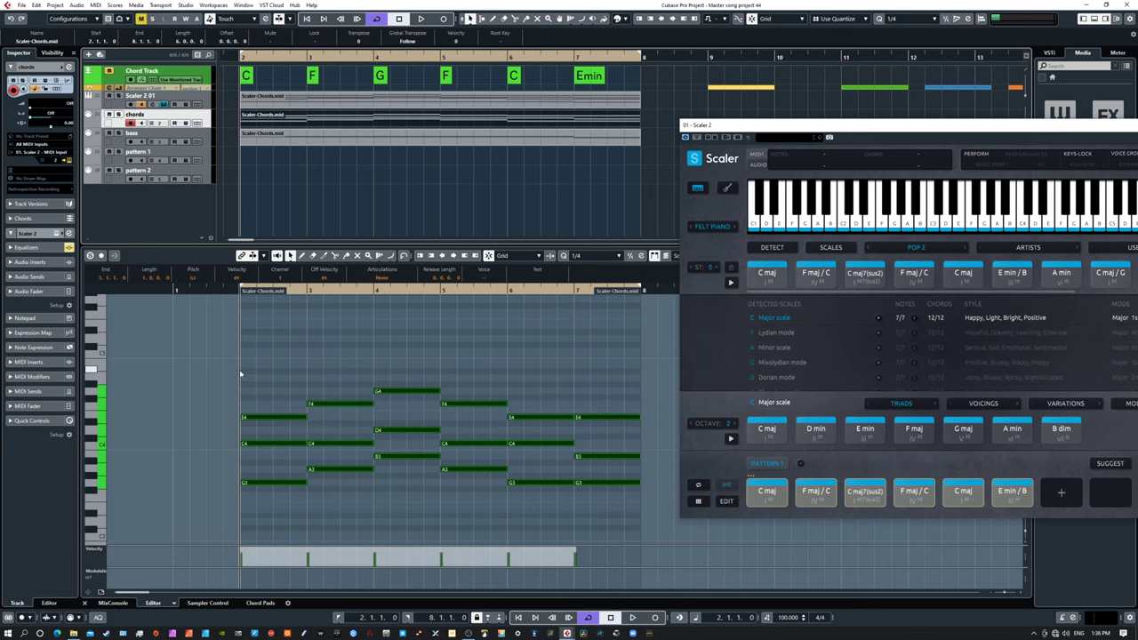
- Select all the chords clip's notes again and close the Scaler 2 window
left_click_drag(199, 374, 634, 505)
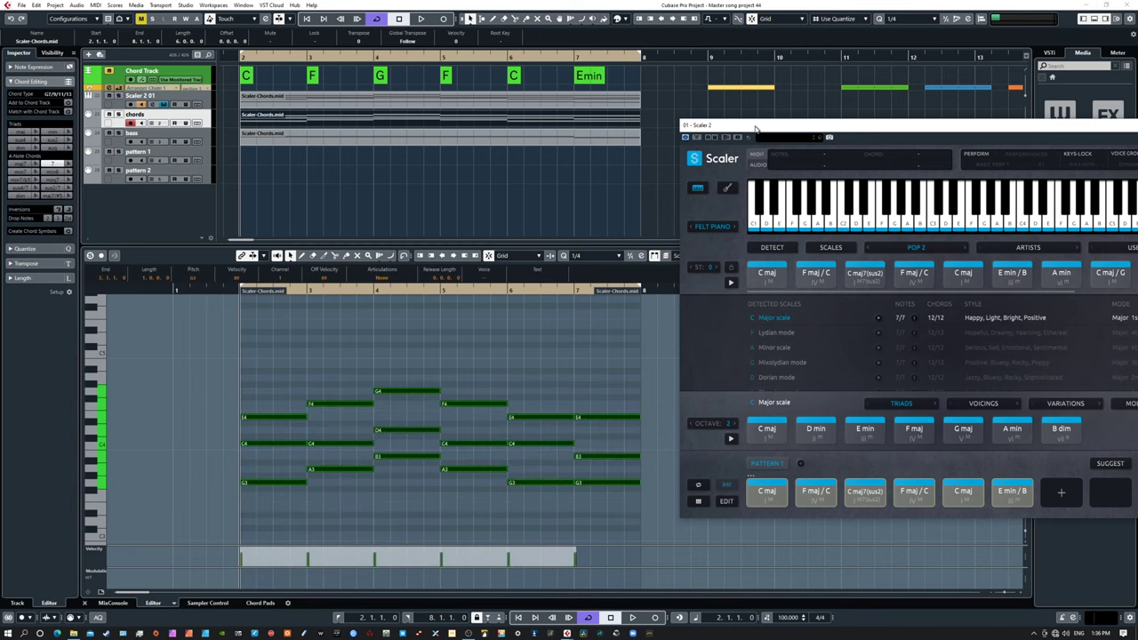
left_click(1130, 125)
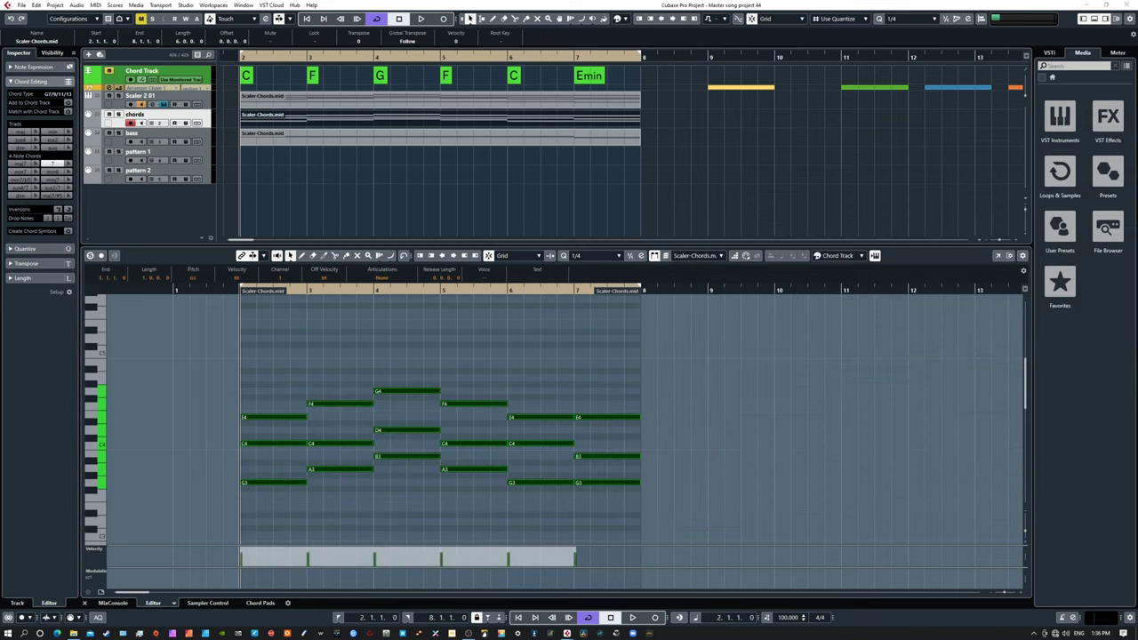
- Check the note editor's colour scheme options and keep the notes coloured by Chord Track
left_click(838, 256)
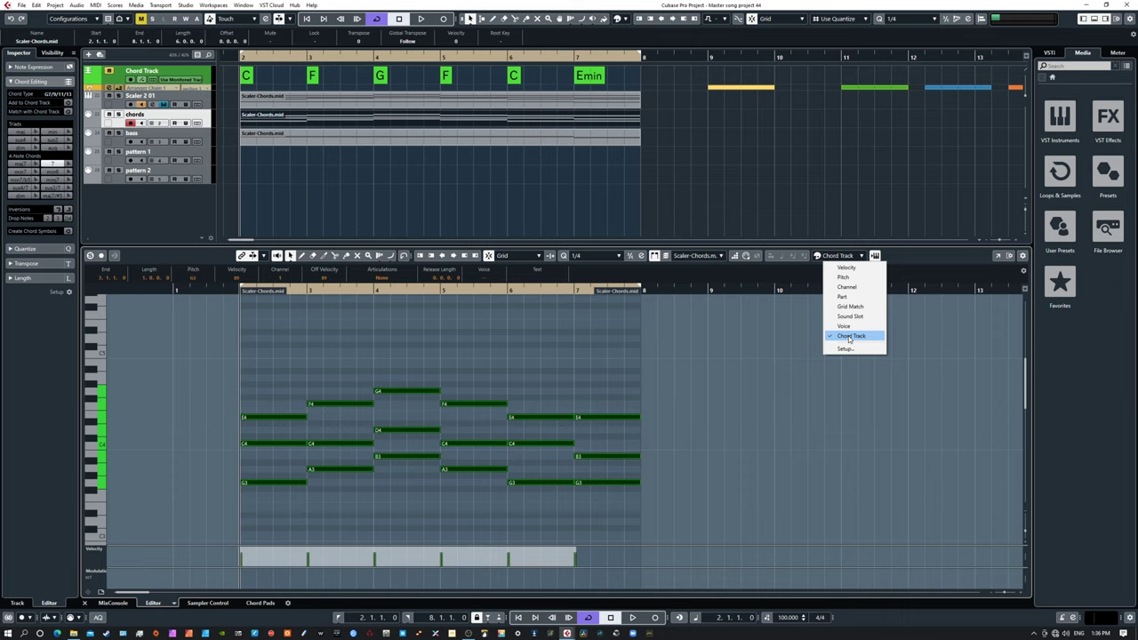
left_click(766, 328)
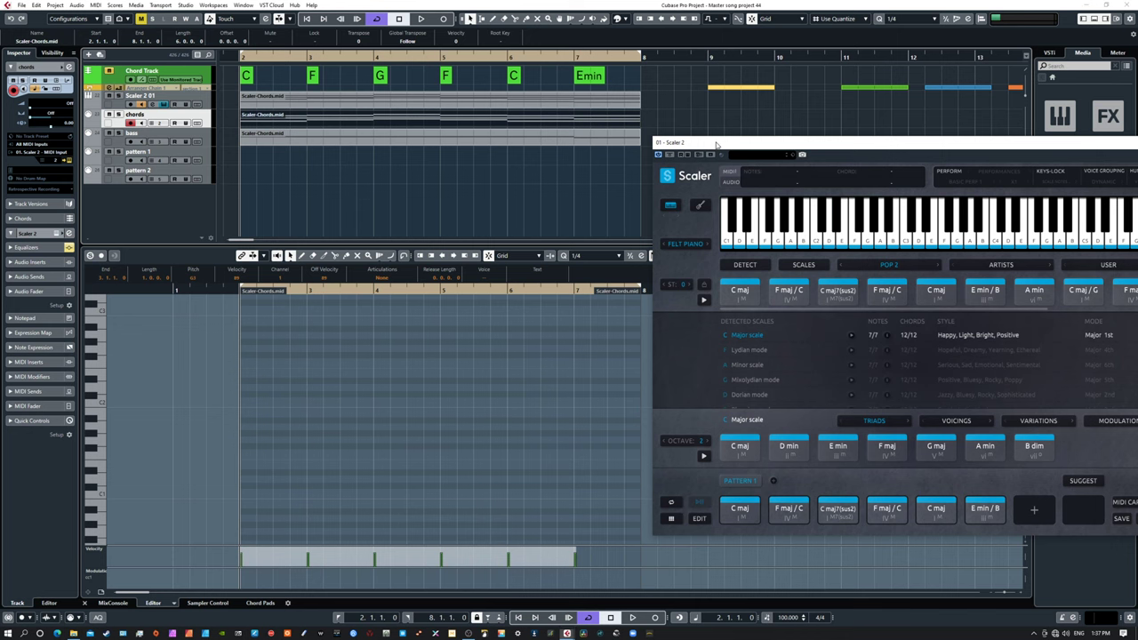
- Place the Scaler 2 window beside the project tracks and turn on Perform mode with the Basic Perf 1 performance at x1
left_click_drag(732, 151, 668, 141)
left_click(889, 493)
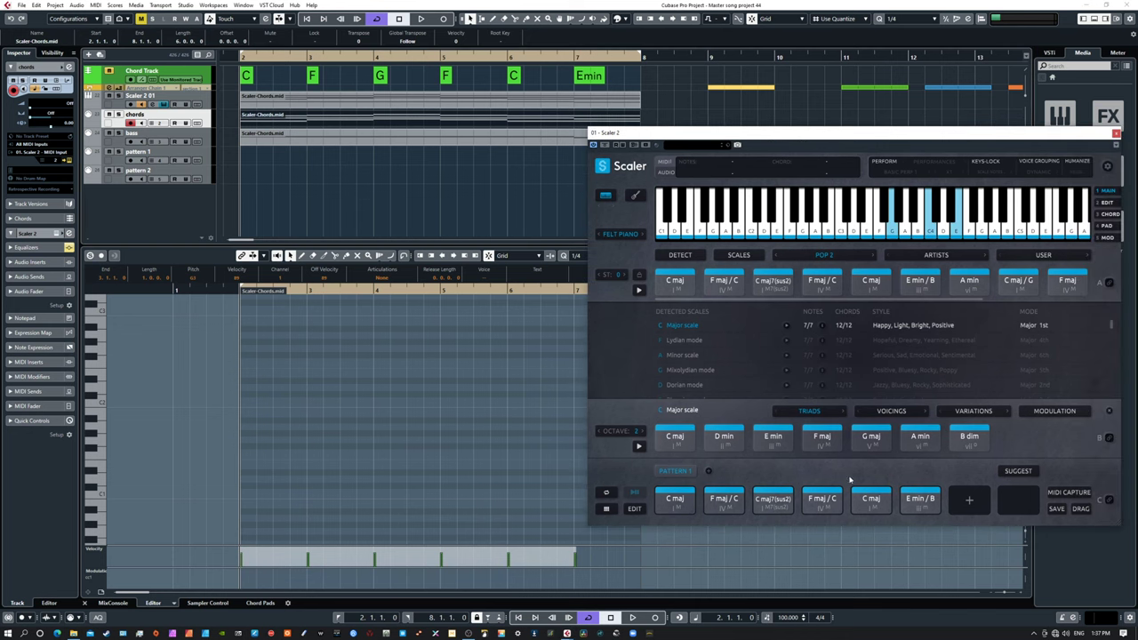
left_click(690, 508)
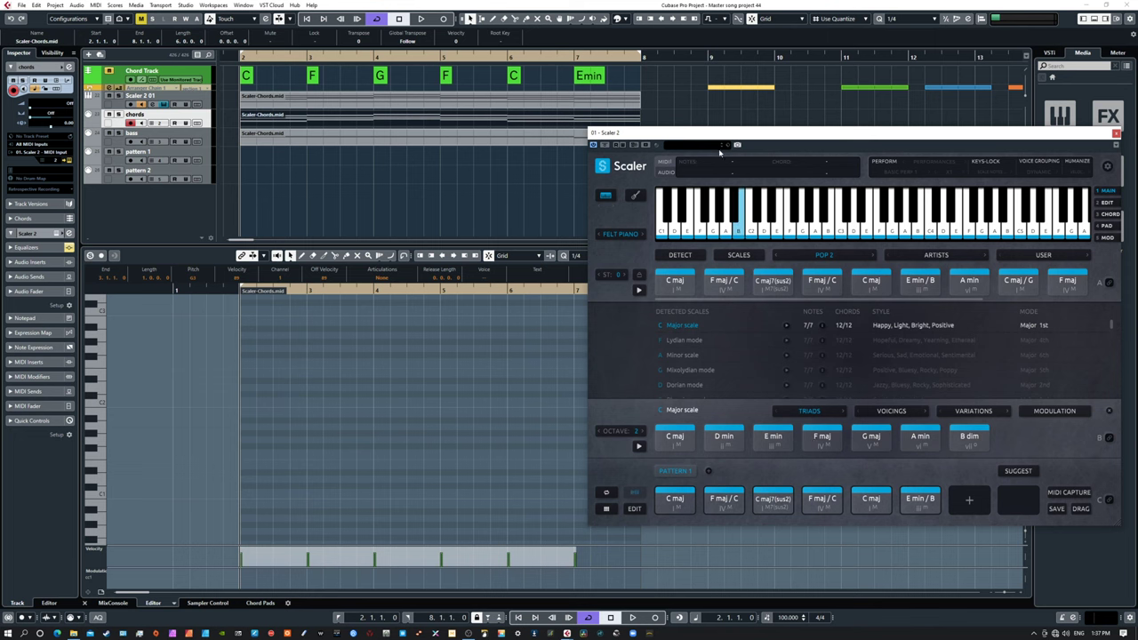
left_click_drag(688, 138, 749, 140)
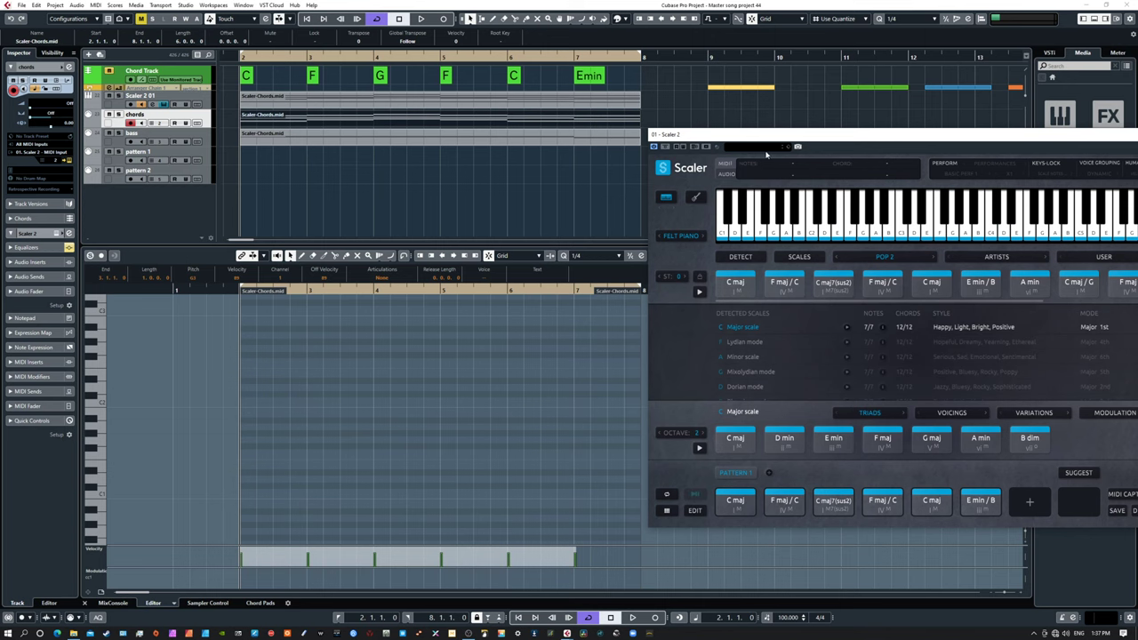
mouse_move(748, 135)
left_mouse_down()
mouse_move(710, 135)
mouse_move(766, 151)
mouse_move(745, 150)
left_mouse_up()
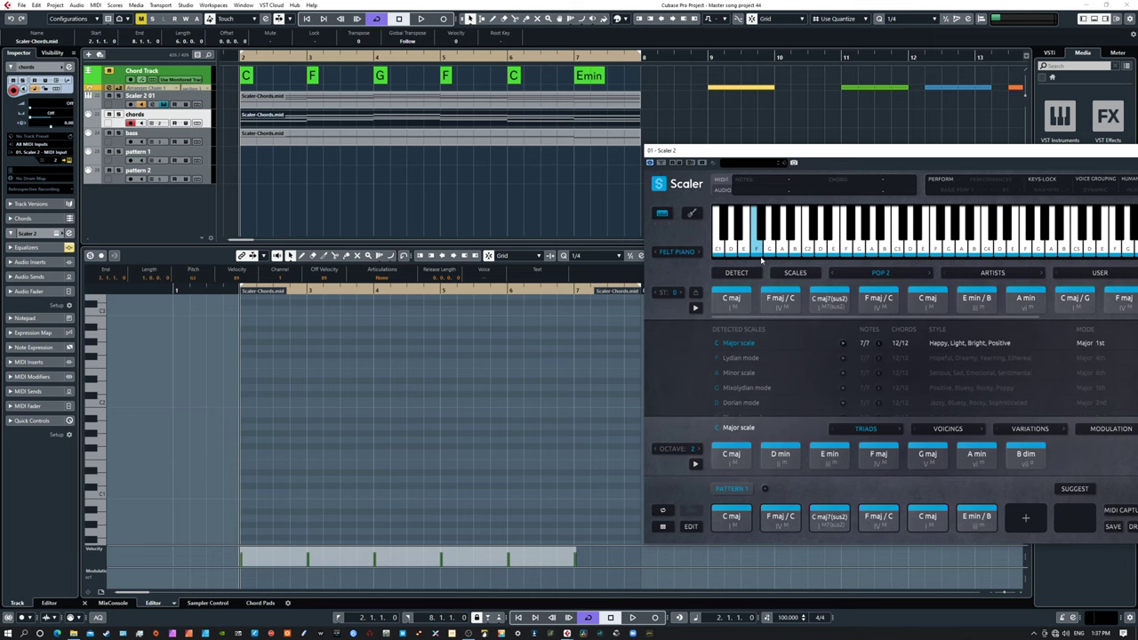
left_click_drag(723, 155, 719, 163)
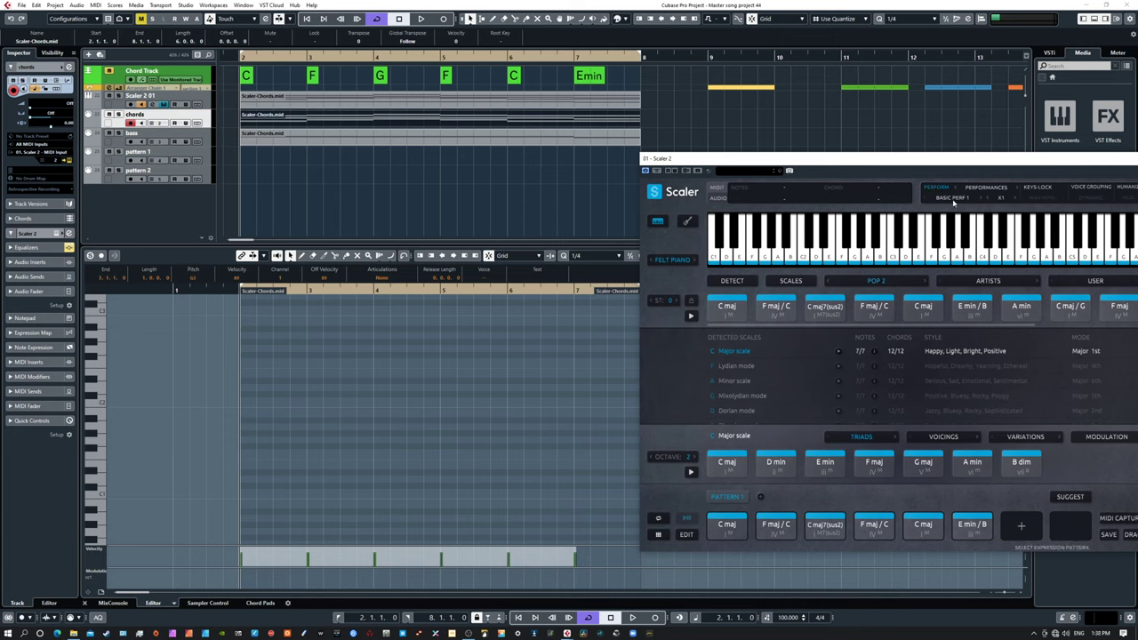
- Audition the Pattern 1 chords in Scaler 2 one after another with the Basic Perf 1 performance
left_click(727, 526)
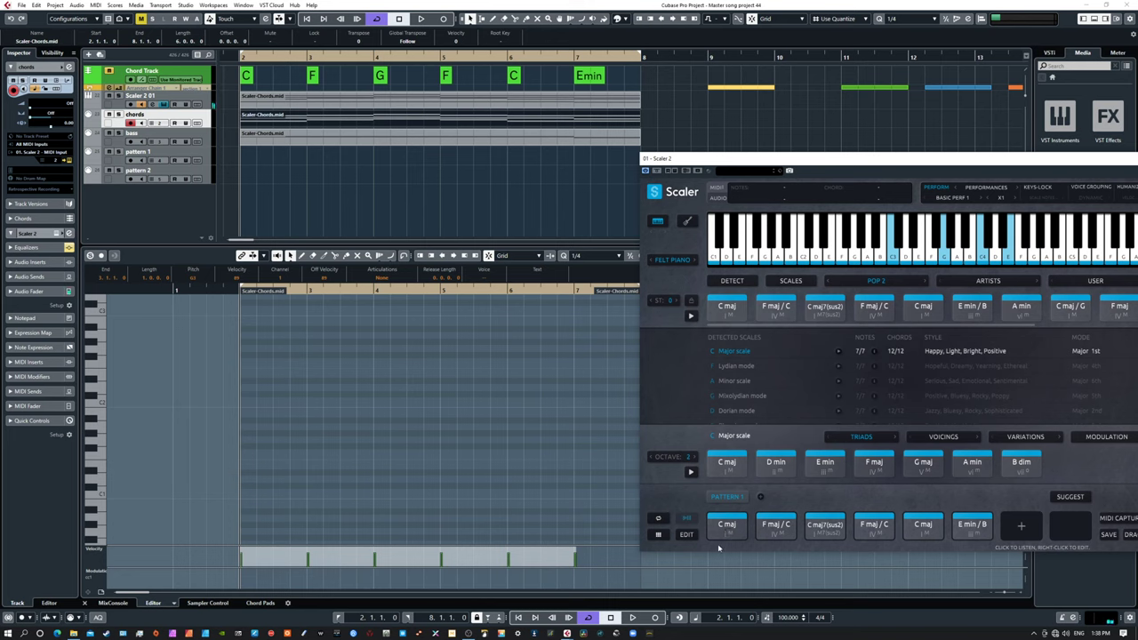
left_click(784, 528)
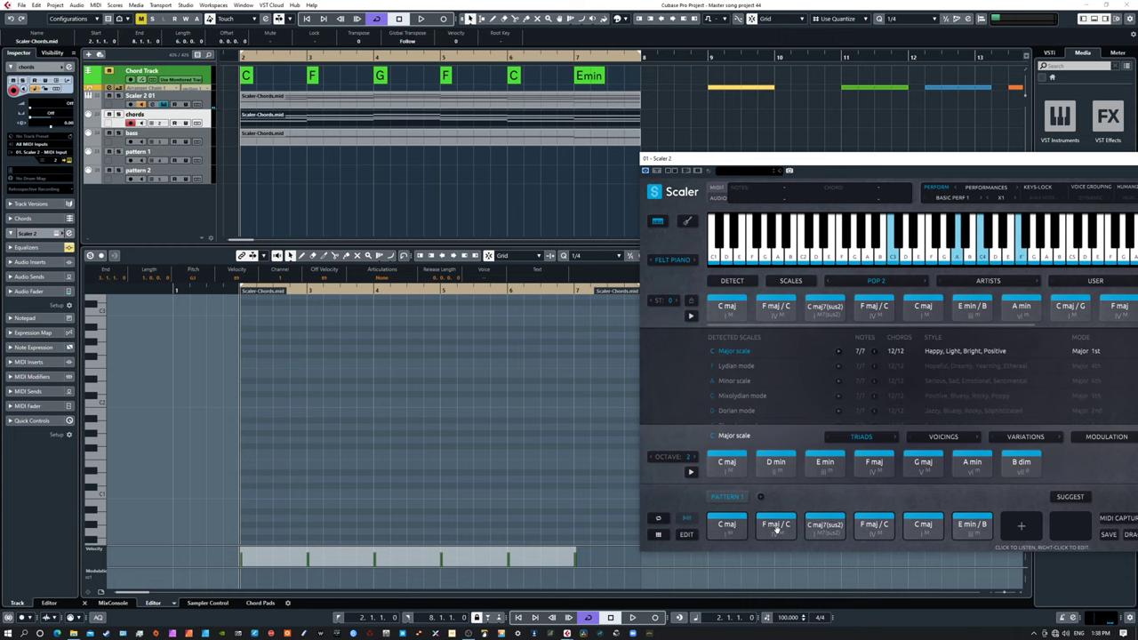
left_click(816, 526)
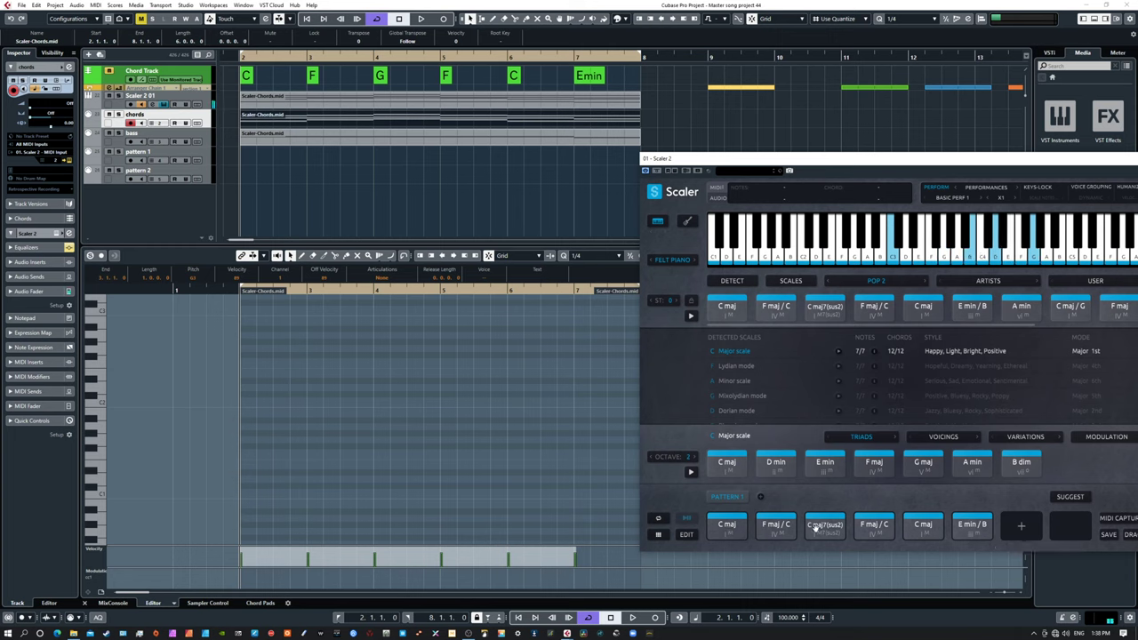
left_click(873, 527)
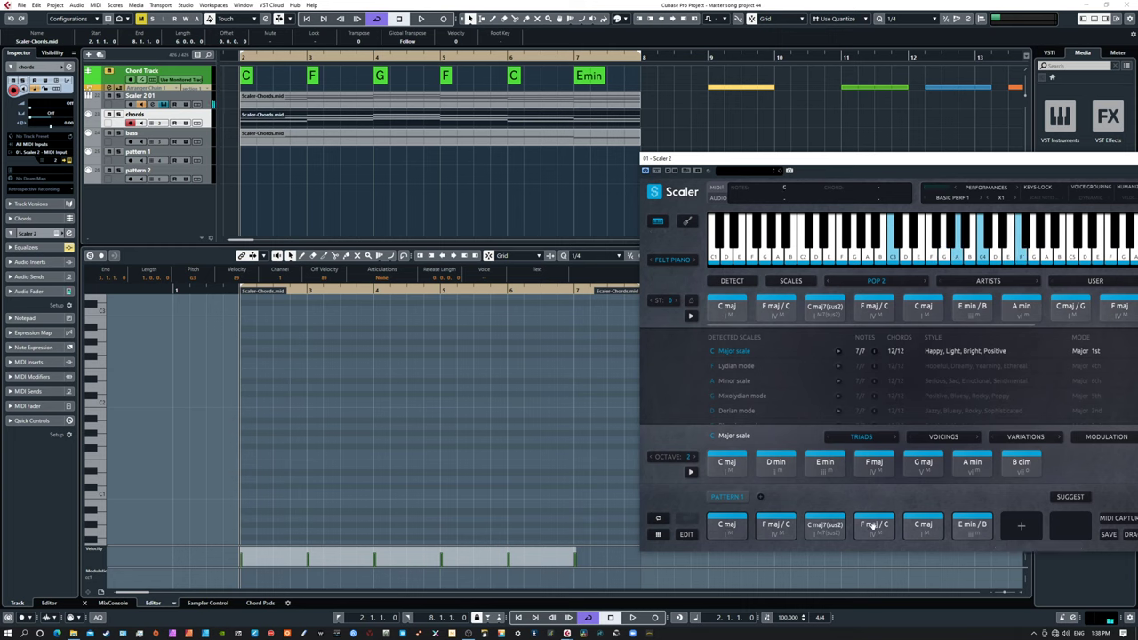
left_click(923, 526)
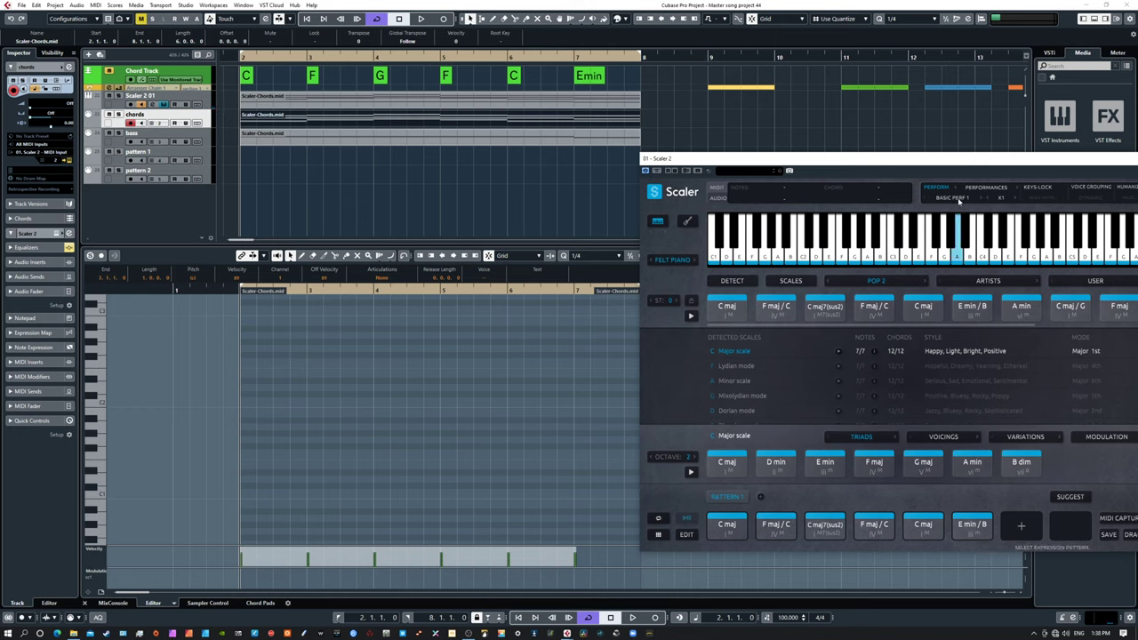
left_click(1034, 252)
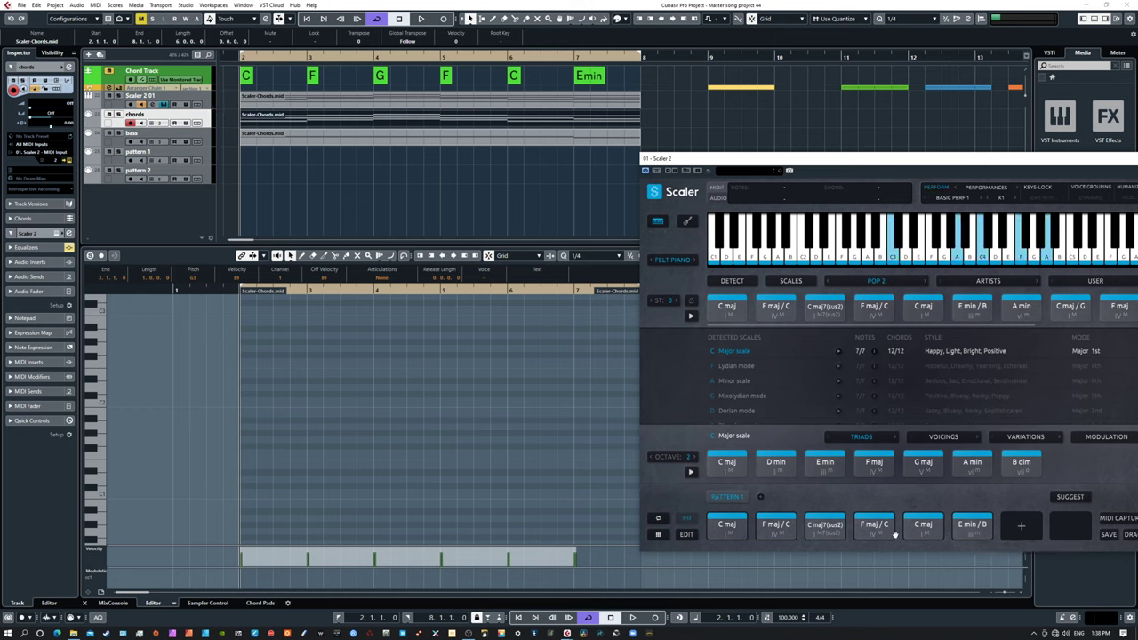
left_click(974, 532)
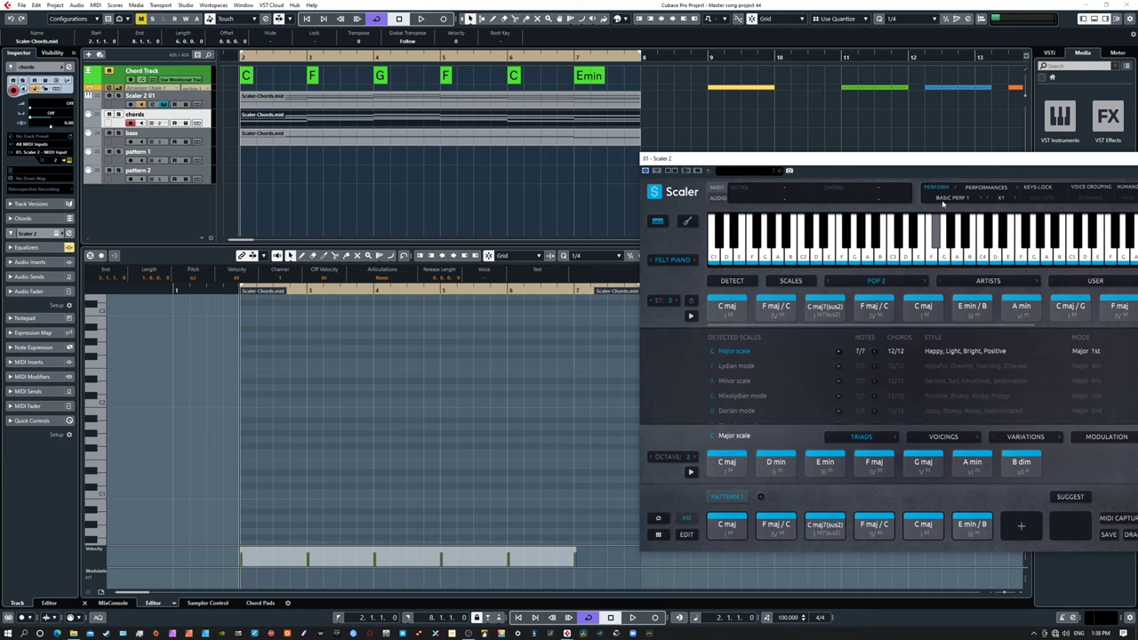
- Select all six chords of Scaler 2's Pattern 1 and place them as a MIDI clip on the pattern 1 track at bar 2
left_click_drag(705, 513, 971, 534)
left_click(727, 524)
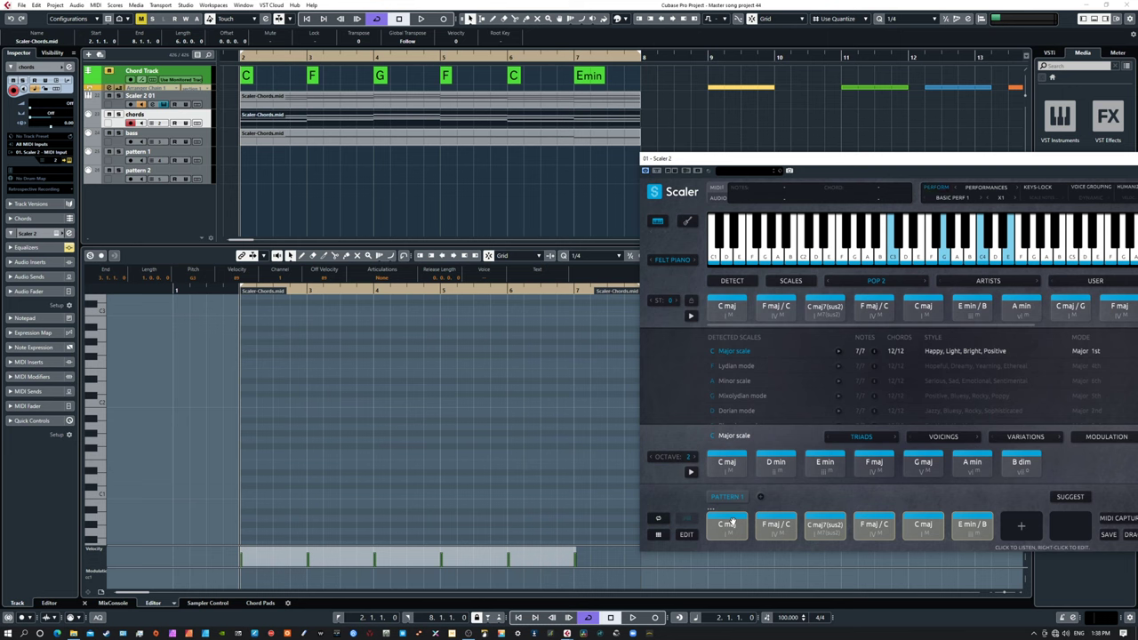
left_click_drag(728, 524, 258, 150)
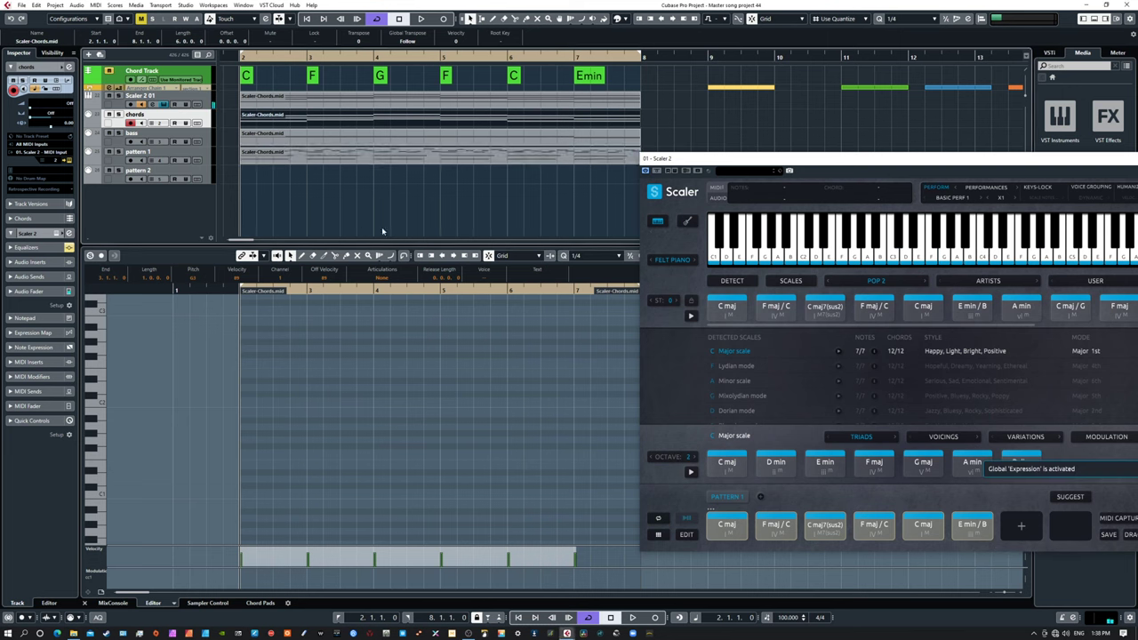
- Open the pattern 1 clip in the note editor and examine its low sustained notes and upper pattern notes
left_click(356, 158)
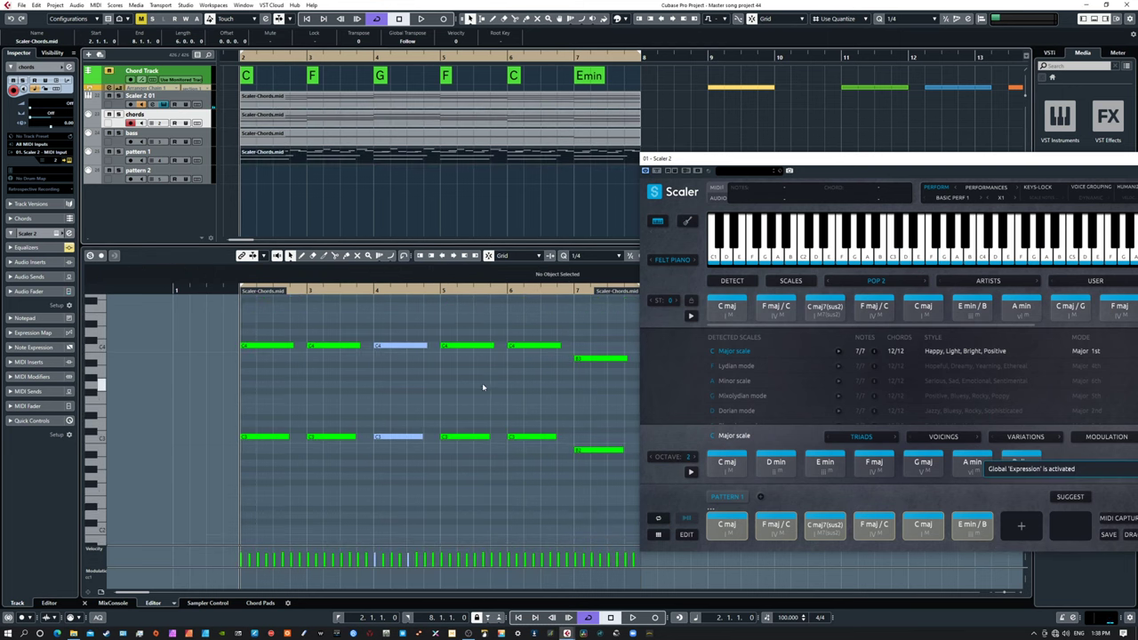
scroll(479, 383, "up", 2)
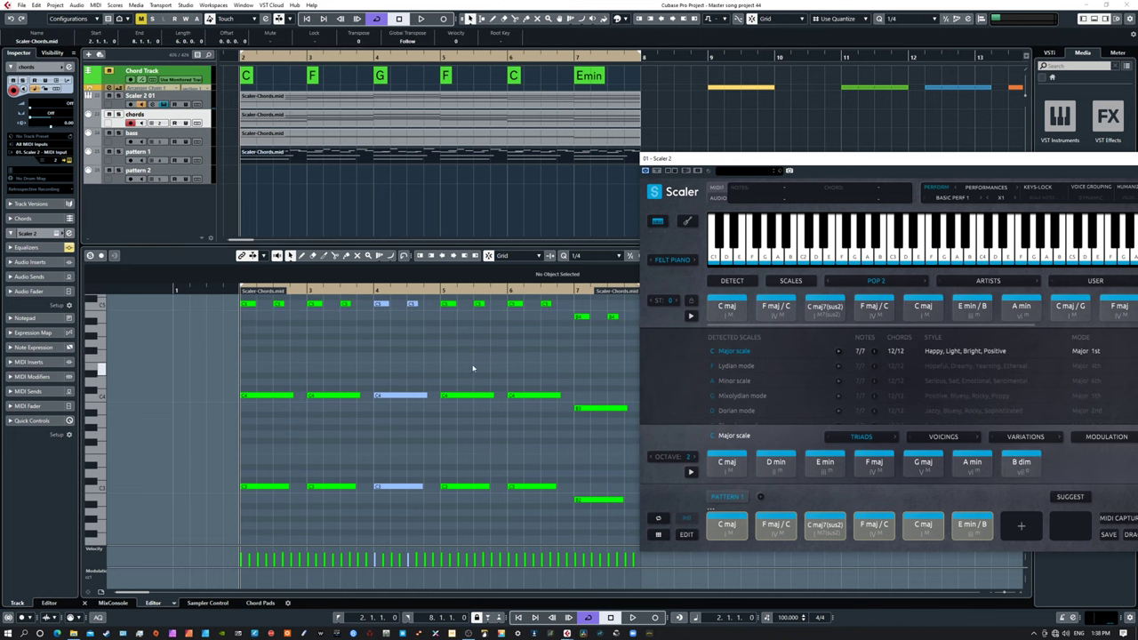
scroll(354, 350, "right", 3)
scroll(451, 374, "left", 2)
scroll(439, 480, "up", 4)
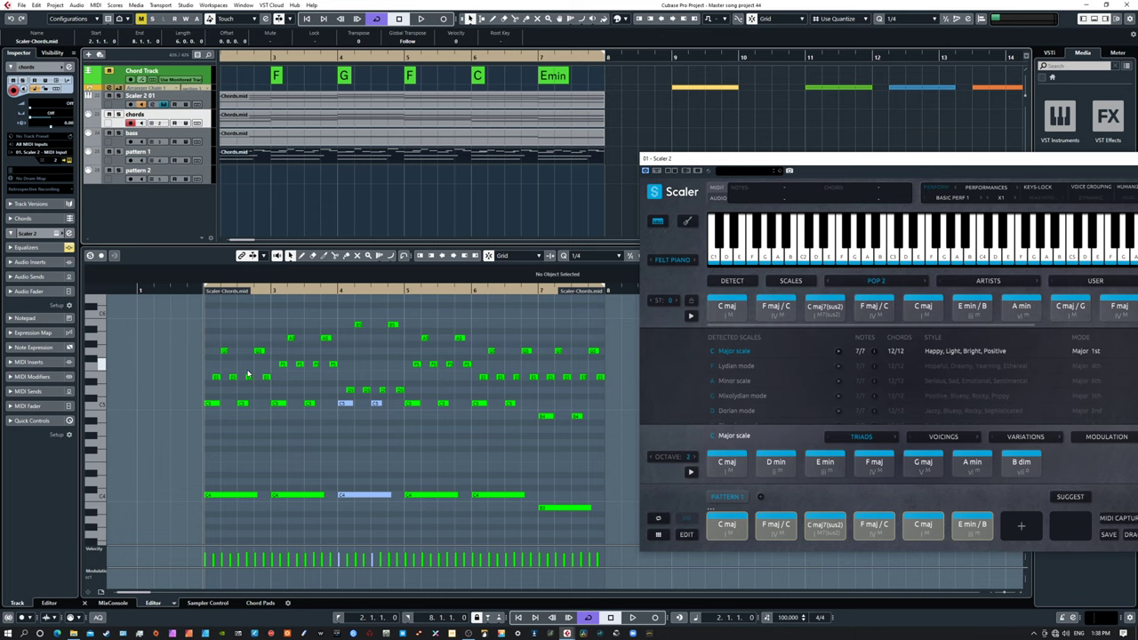
scroll(514, 347, "down", 4)
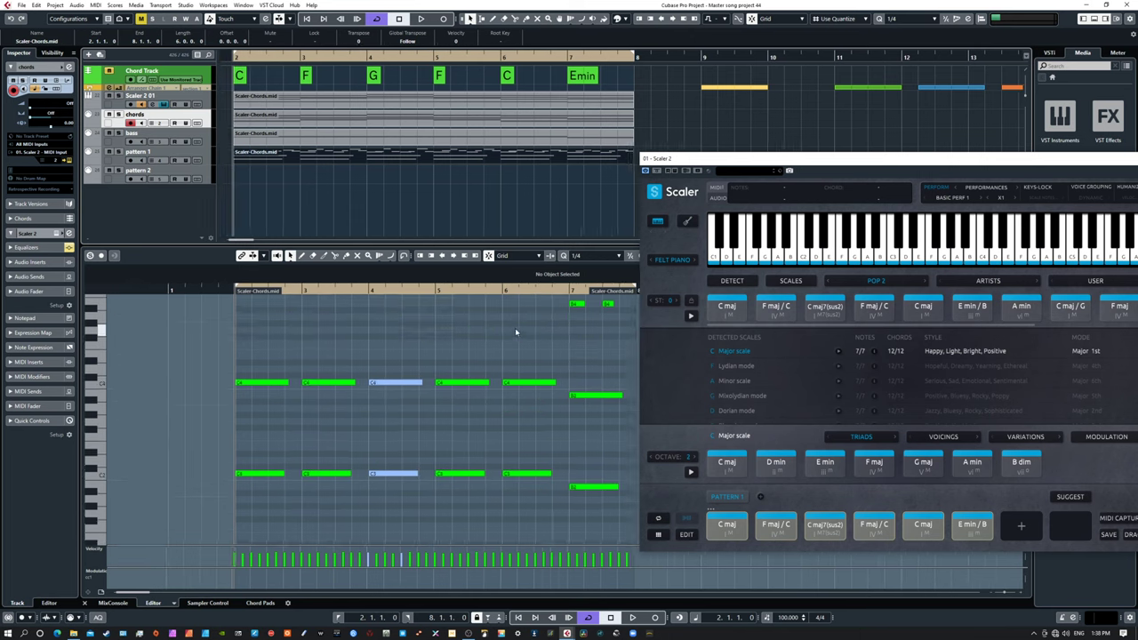
scroll(503, 307, "left", 1)
scroll(497, 294, "up", 1)
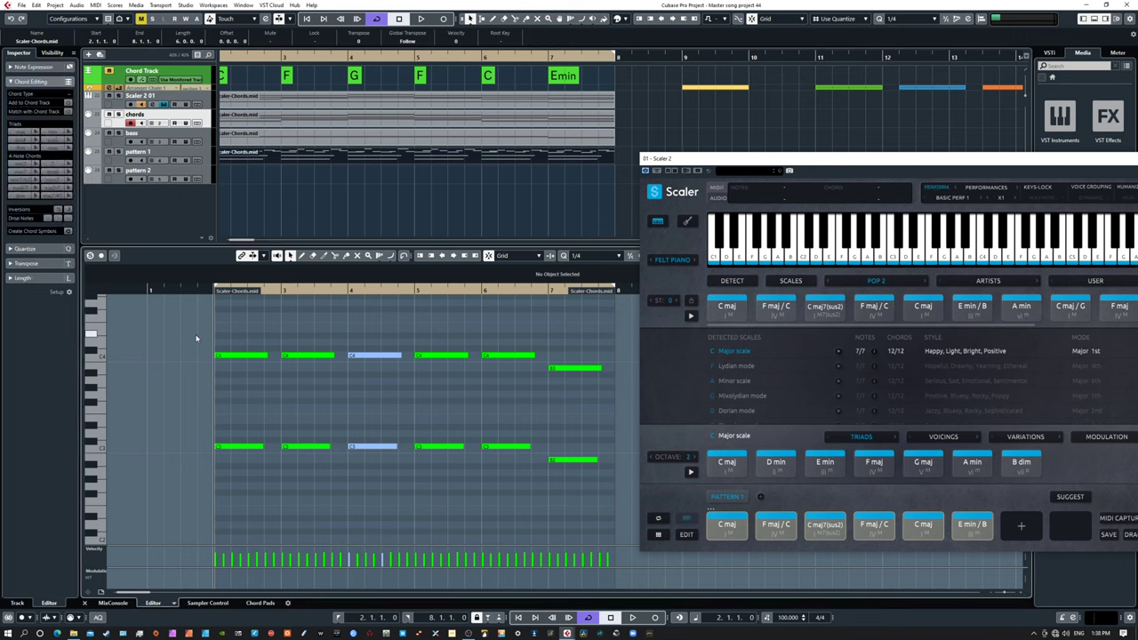
- Delete the two low rows of long notes (C4/B3 and C3/B2) from the pattern 1 clip
left_click_drag(197, 336, 612, 488)
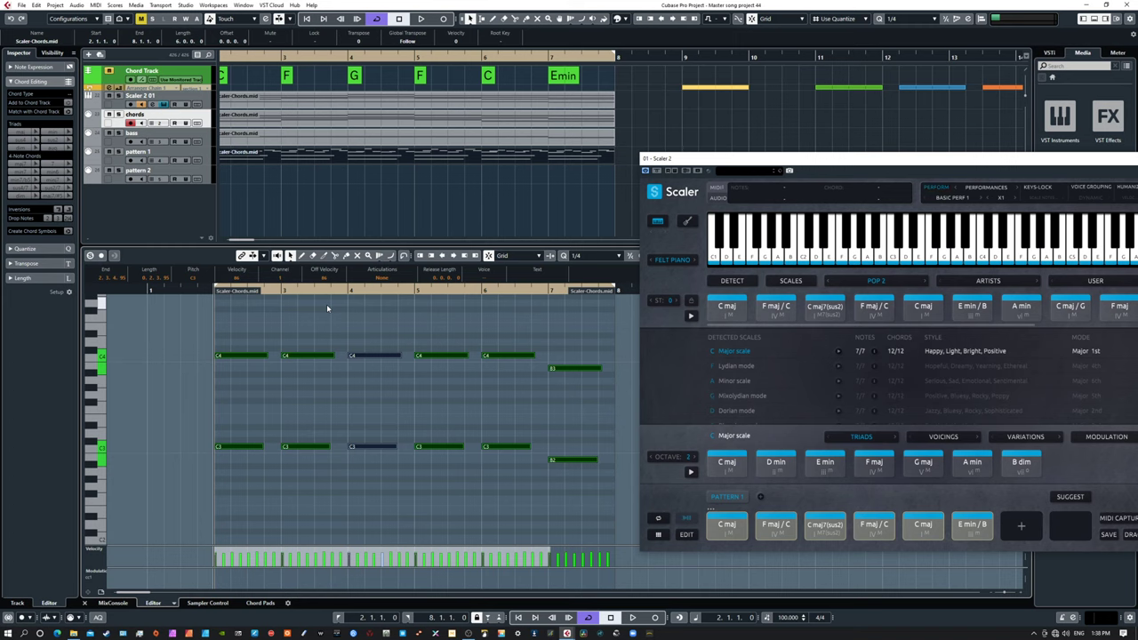
key("shift+Up")
key("shift+Up")
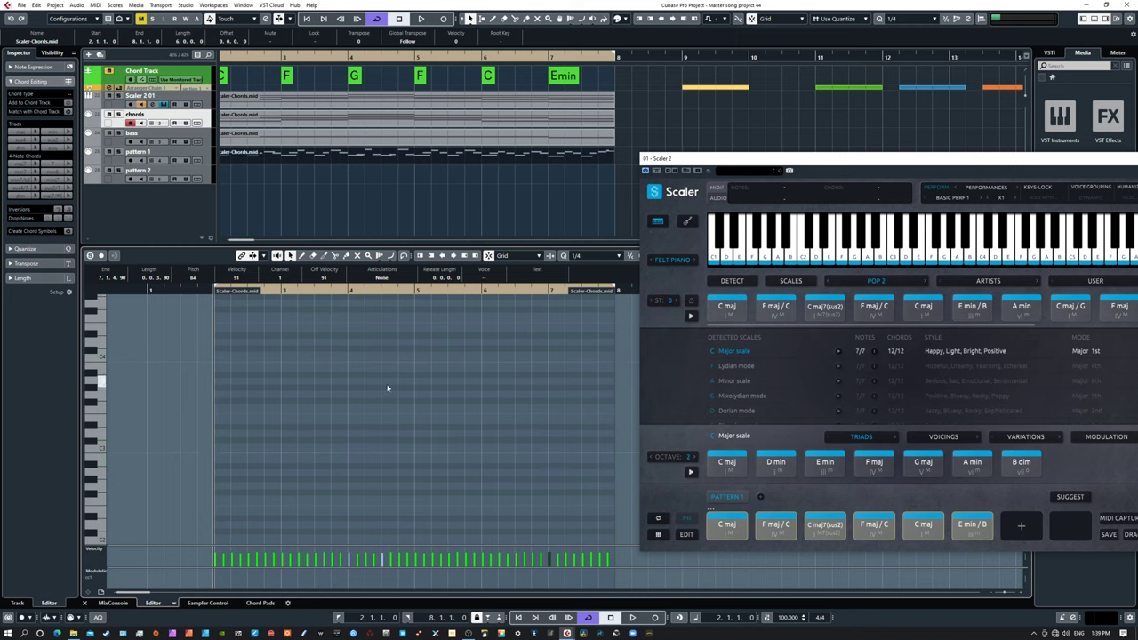
left_click(283, 153)
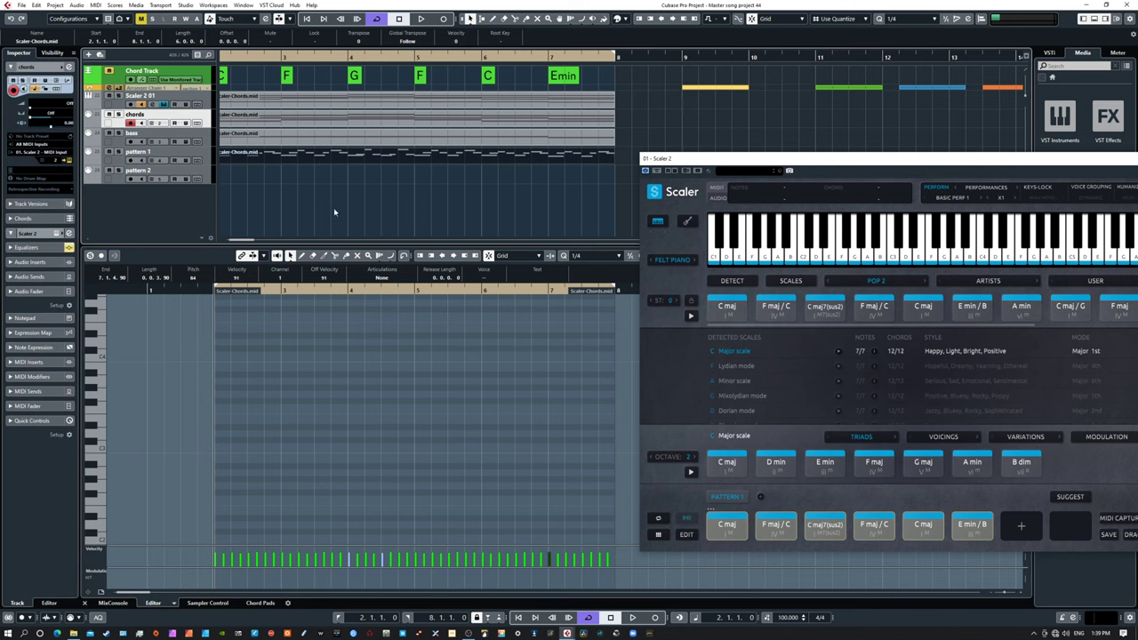
- Try lowering the two C5 notes in bar 4 of the pattern 1 clip to B4, and undo both moves
scroll(441, 402, "up", 5)
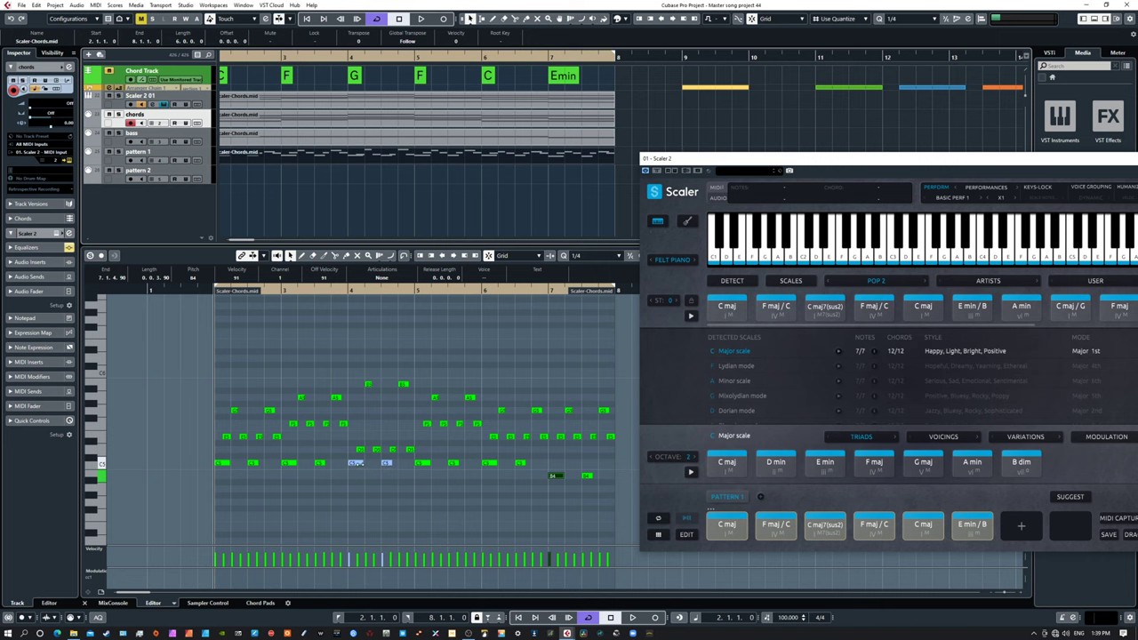
left_click_drag(356, 464, 355, 475)
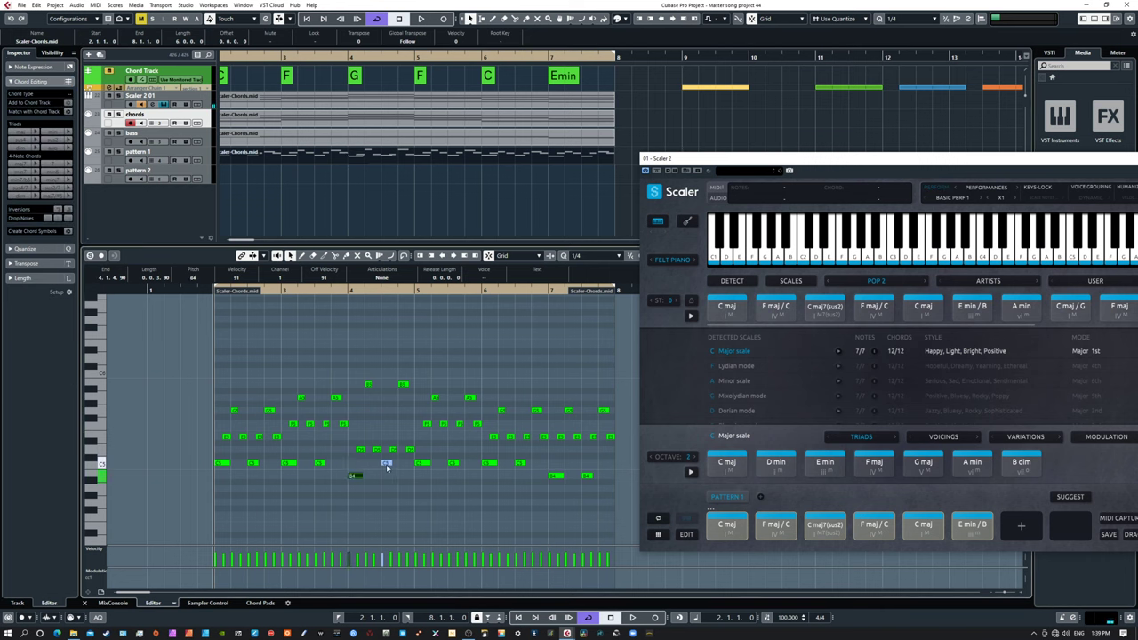
left_click_drag(385, 464, 386, 477)
key("ctrl+z")
key("ctrl+z")
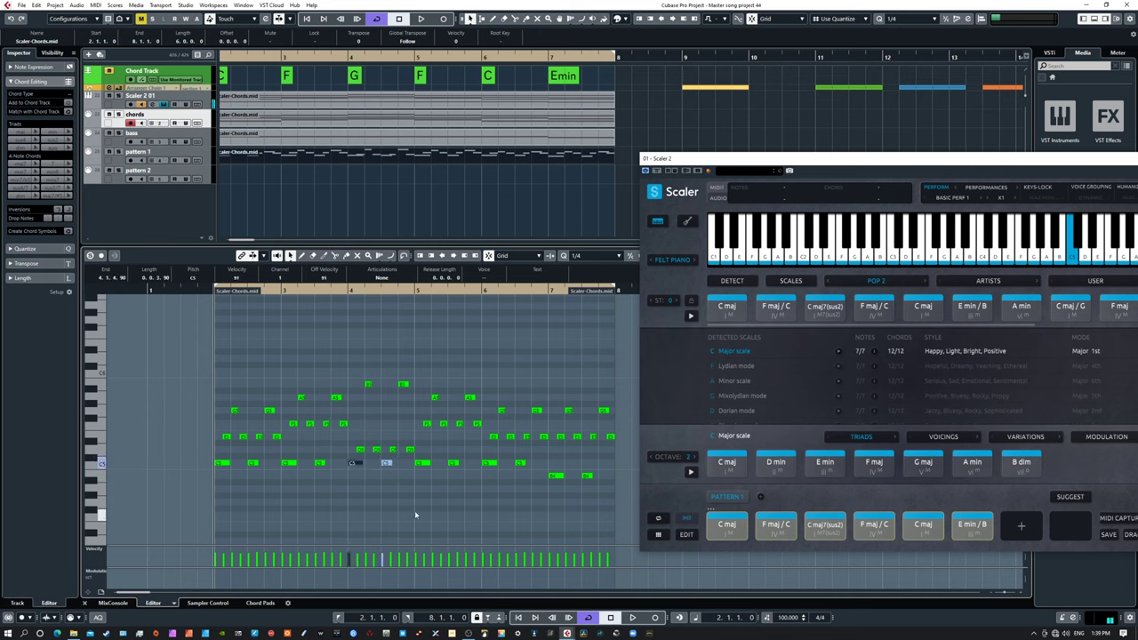
left_click(410, 507)
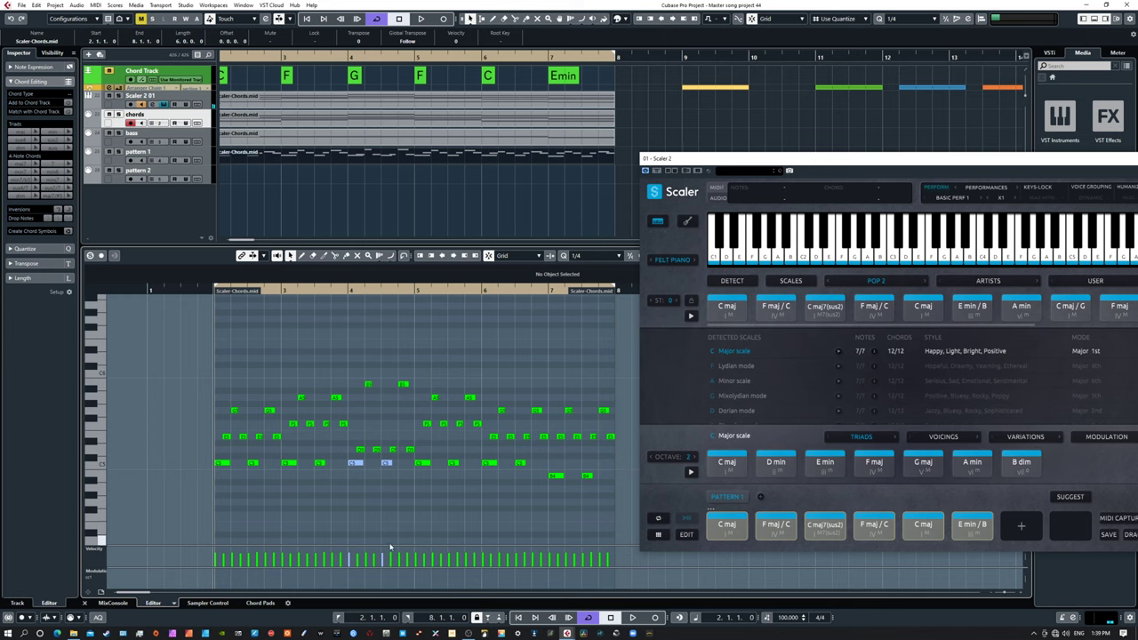
- Enlarge the note editor's velocity lane to inspect the velocities and turn on Humanize for velocity in Scaler 2
left_click_drag(385, 544, 383, 487)
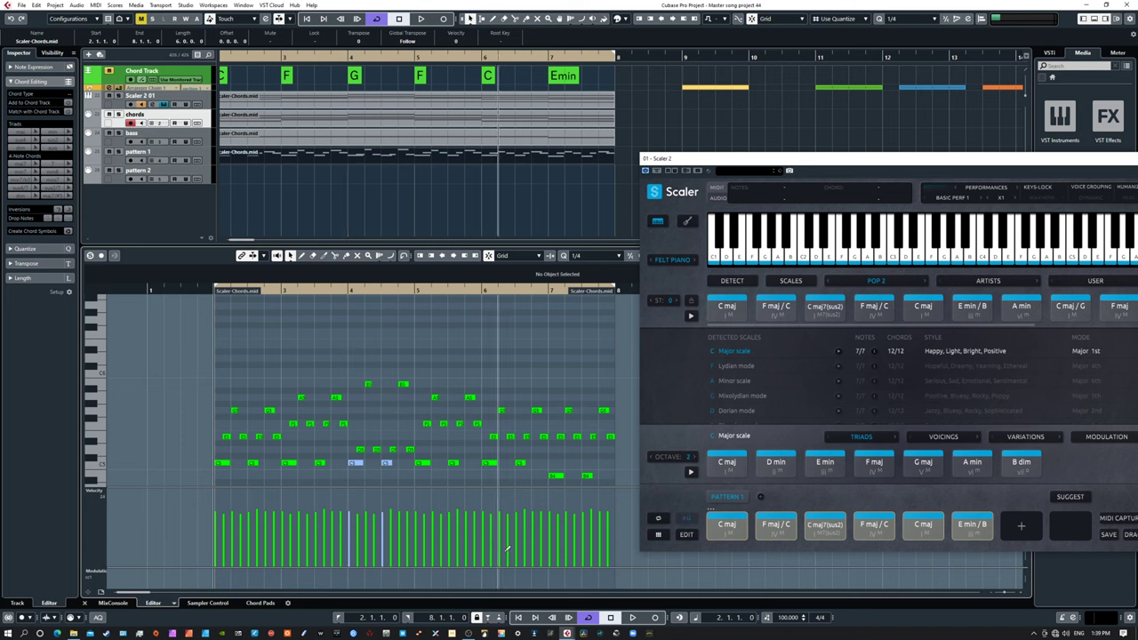
left_click_drag(837, 165, 726, 162)
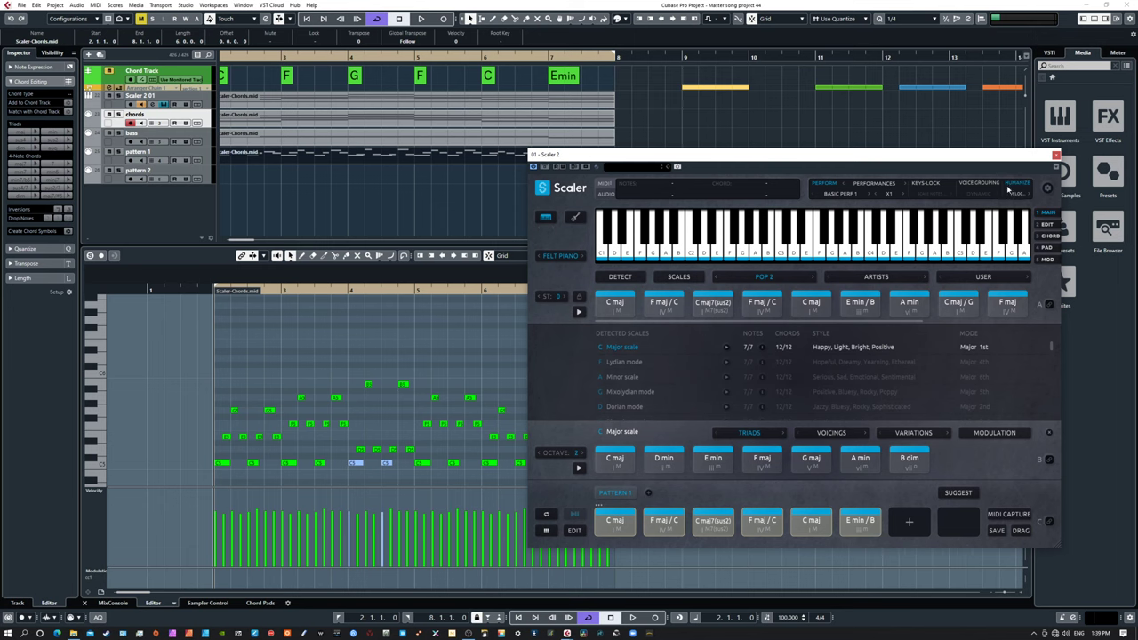
left_click_drag(727, 162, 837, 144)
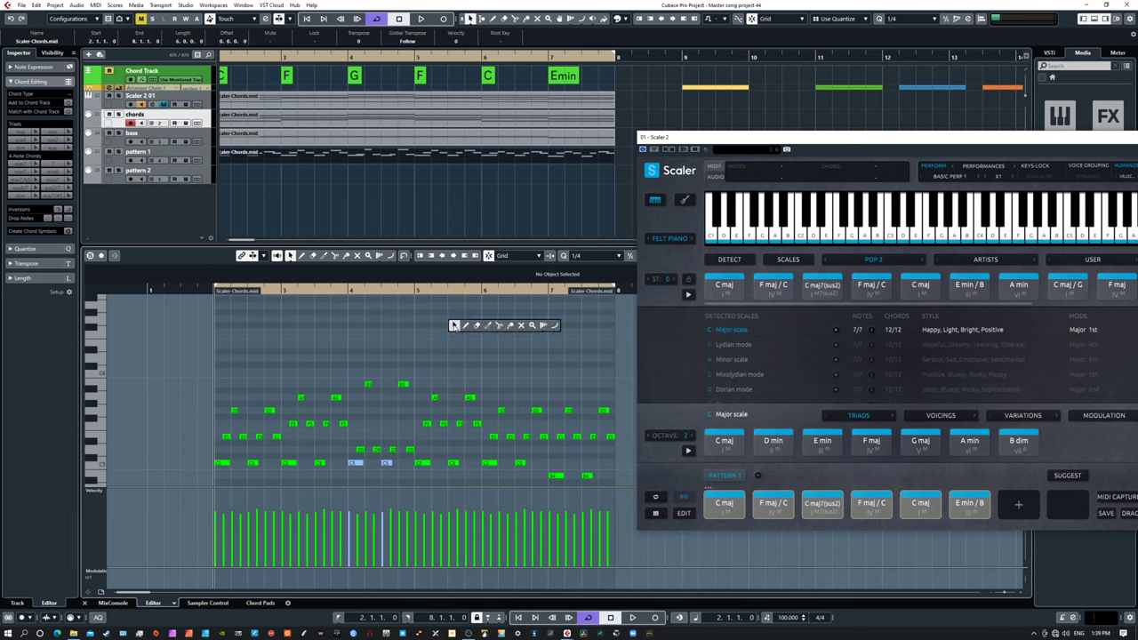
- Replace the clip on the pattern 1 track with a new humanized export of Scaler 2's six selected chords, starting at bar 2
left_click(359, 151)
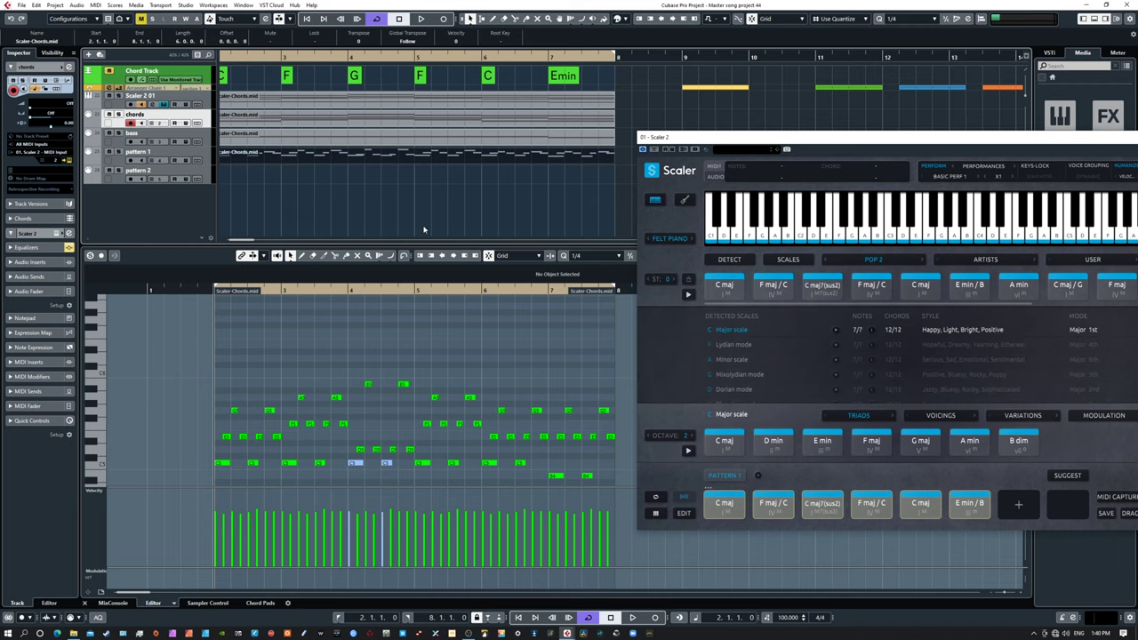
key("Delete")
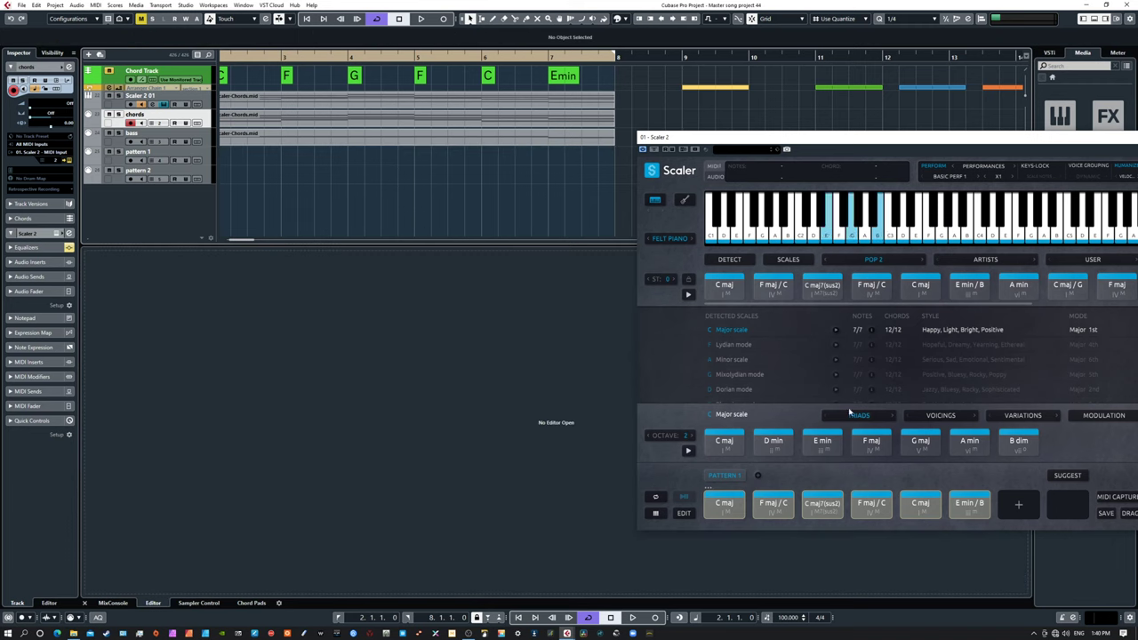
mouse_move(860, 137)
left_mouse_down()
mouse_move(810, 131)
mouse_move(855, 133)
left_mouse_up()
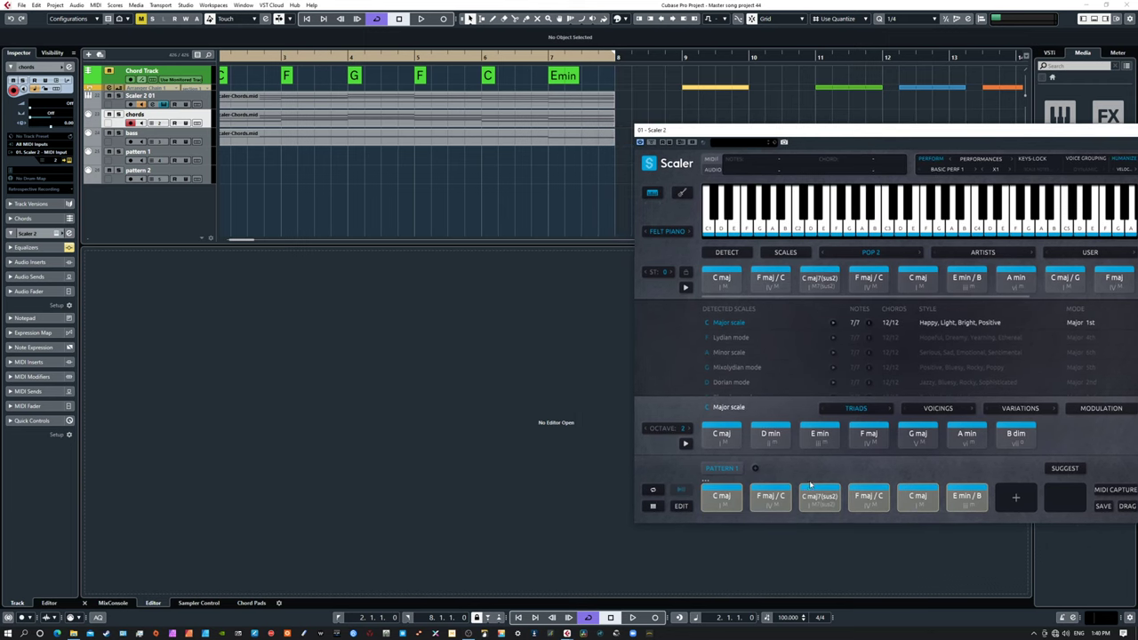
left_click(721, 495)
left_click_drag(723, 495, 249, 156)
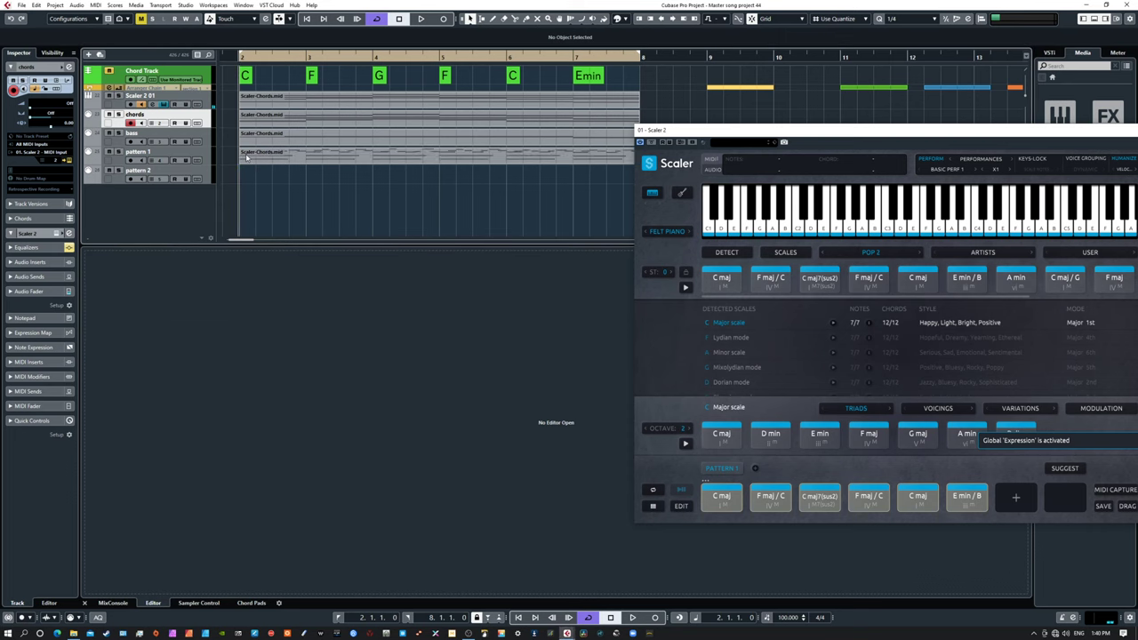
- Open the newly exported pattern 1 clip and delete its two lowest rows of long notes, C4/B3 and C3/B2
left_click(249, 153)
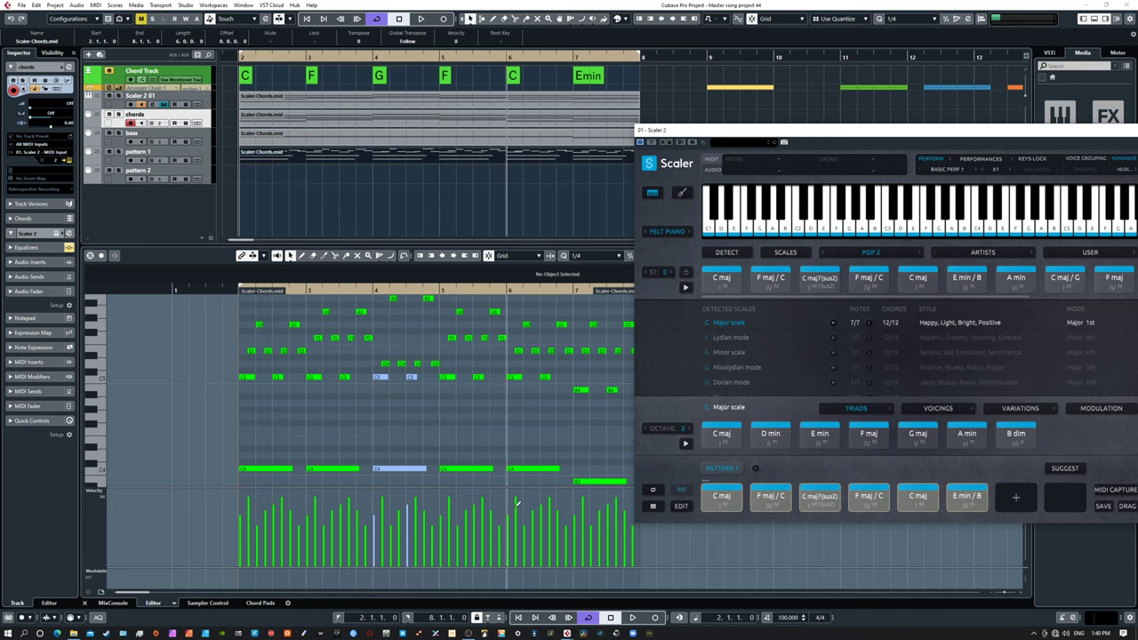
scroll(354, 461, "down", 3)
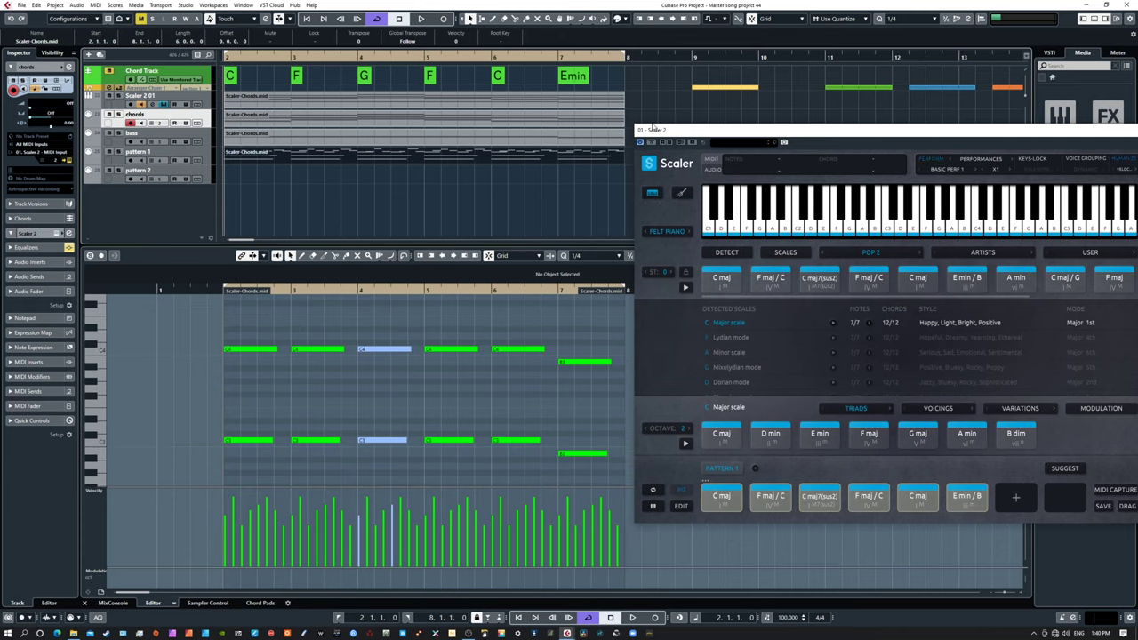
left_click_drag(661, 133, 709, 122)
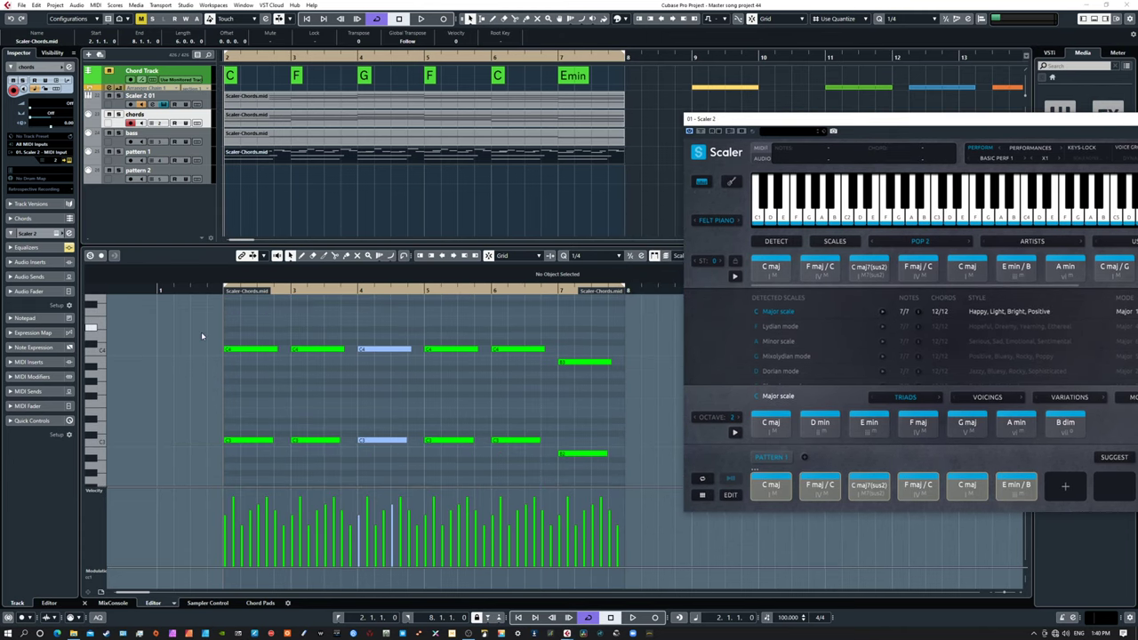
left_click_drag(201, 332, 625, 468)
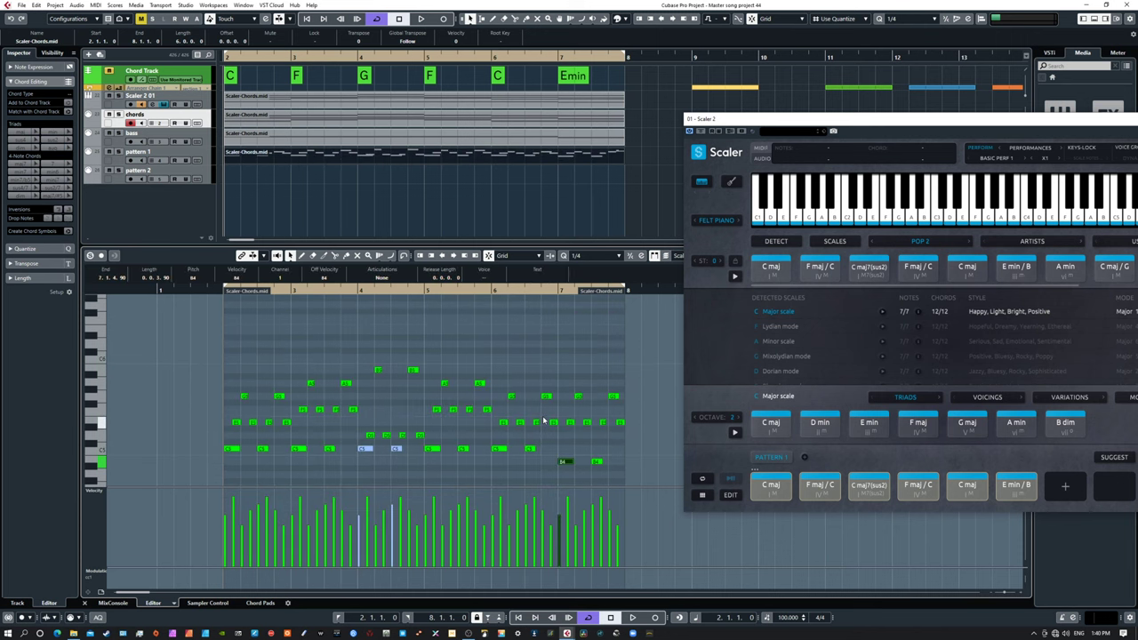
- Delete the remaining lowest row of short notes, C5 and B4, from the pattern 1 clip
scroll(544, 420, "down", 3)
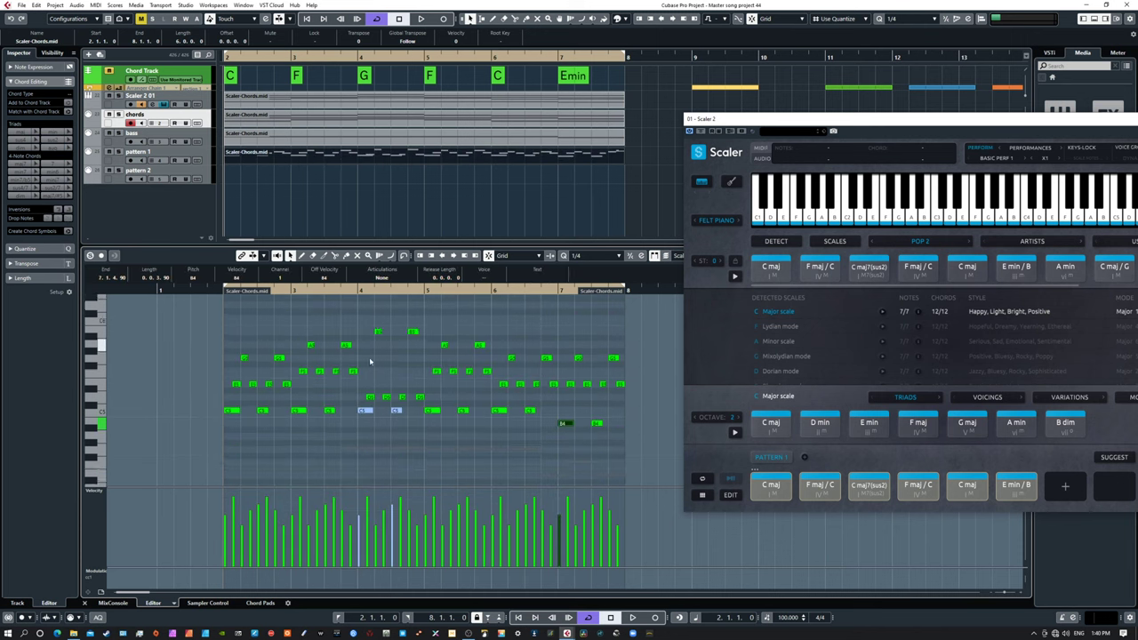
left_click(215, 411)
left_click_drag(215, 410, 630, 455)
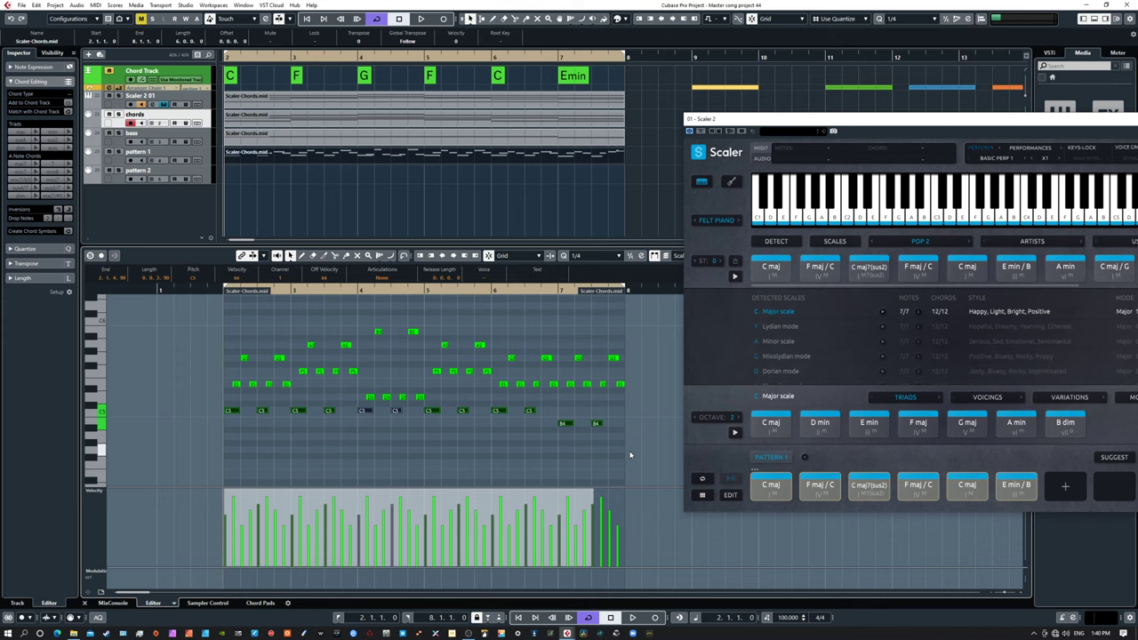
key("Delete")
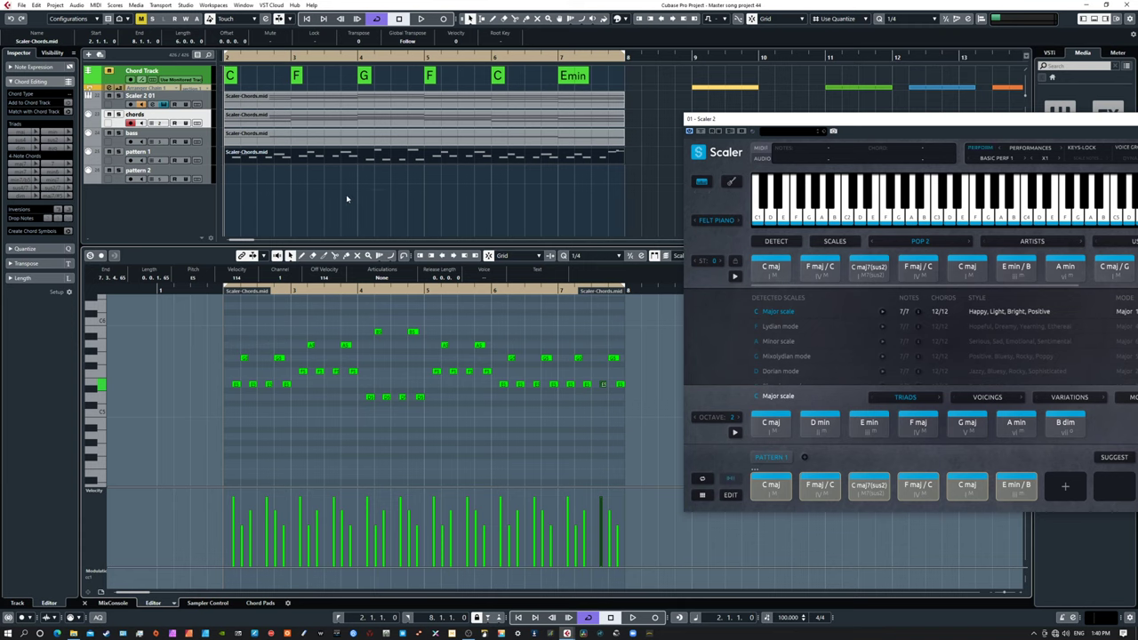
- Play back the project from bar 2 to hear the trimmed pattern together with the chords and bass
left_click_drag(386, 328, 376, 376)
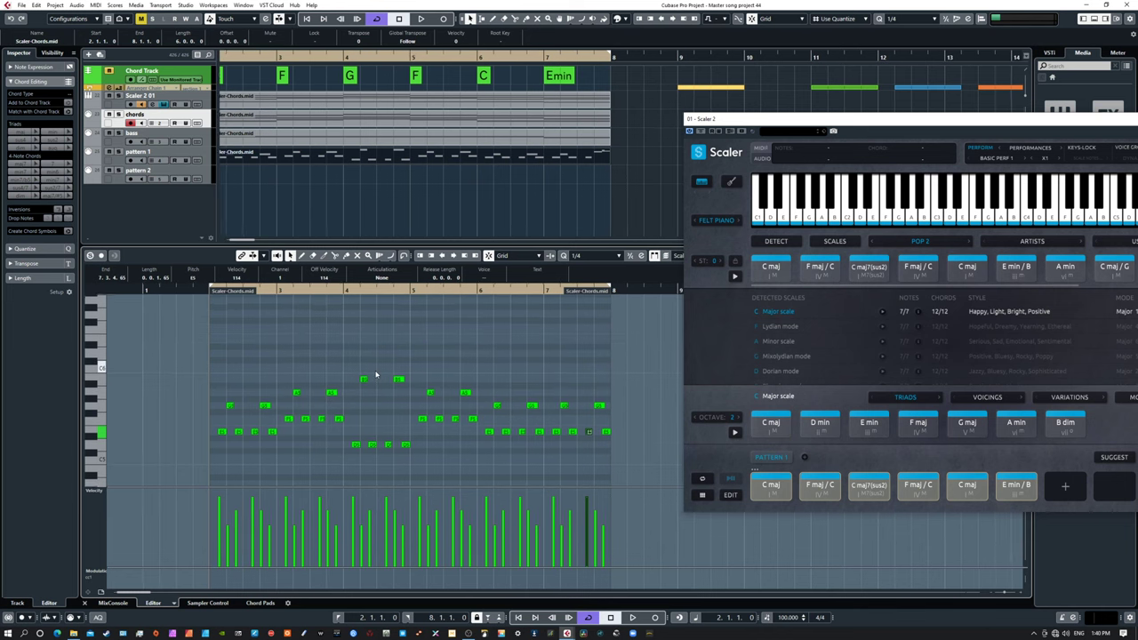
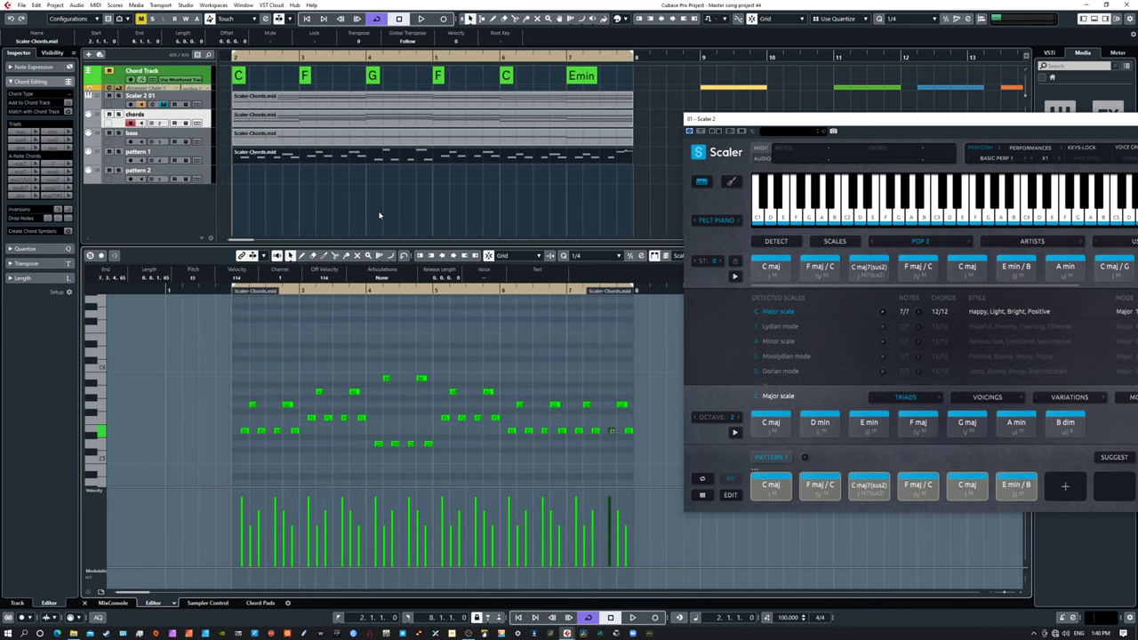
left_click(860, 205)
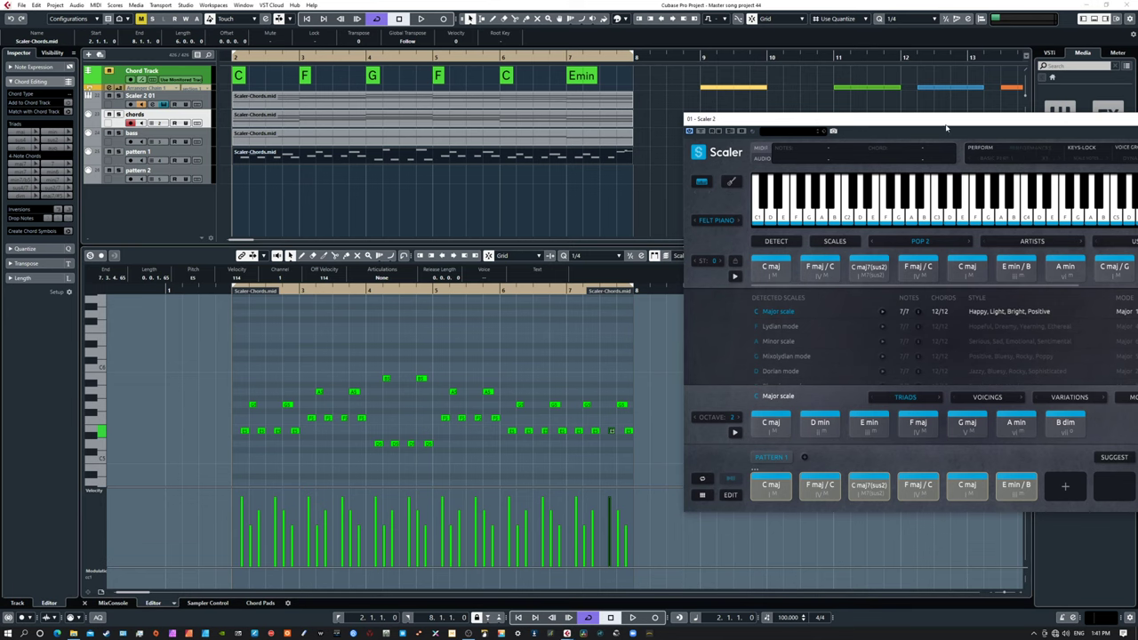
left_click_drag(922, 122, 897, 128)
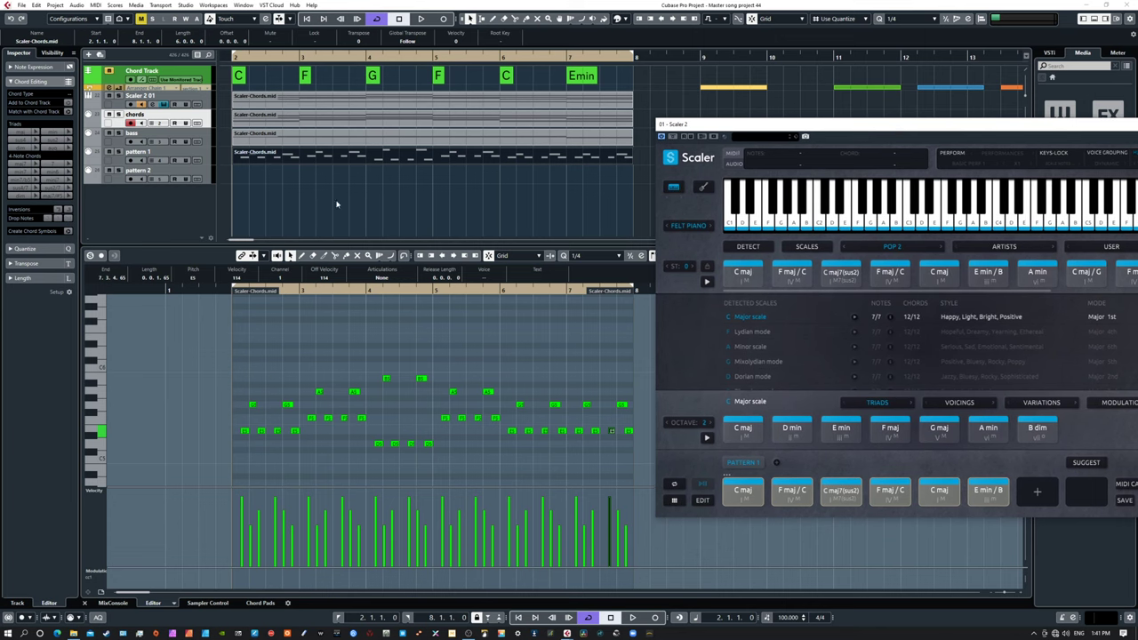
key("space")
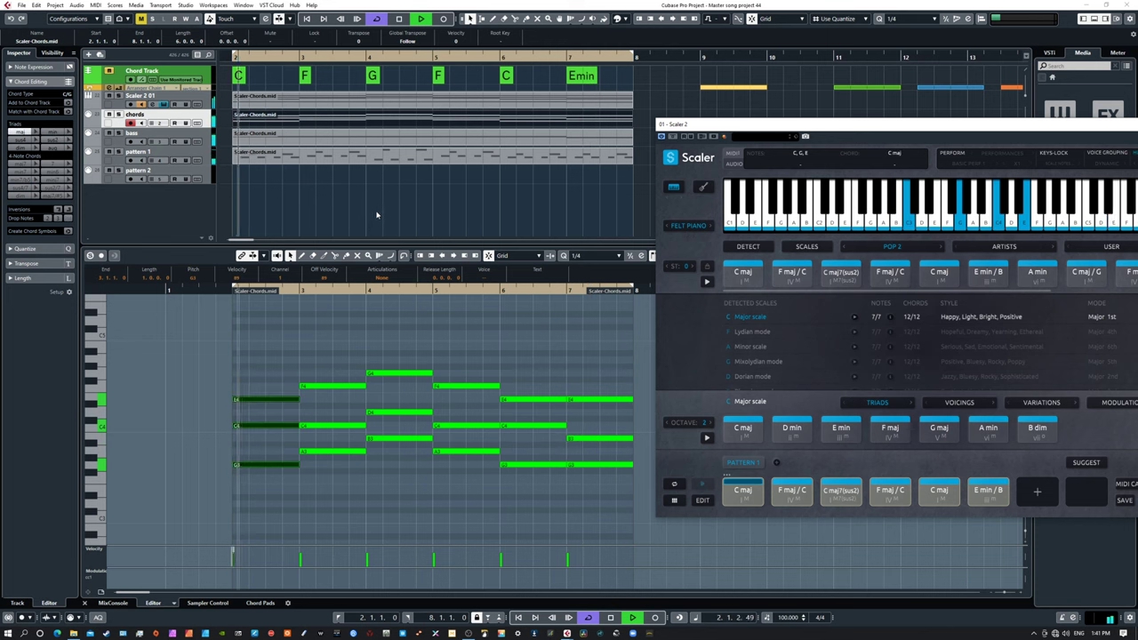
key("space")
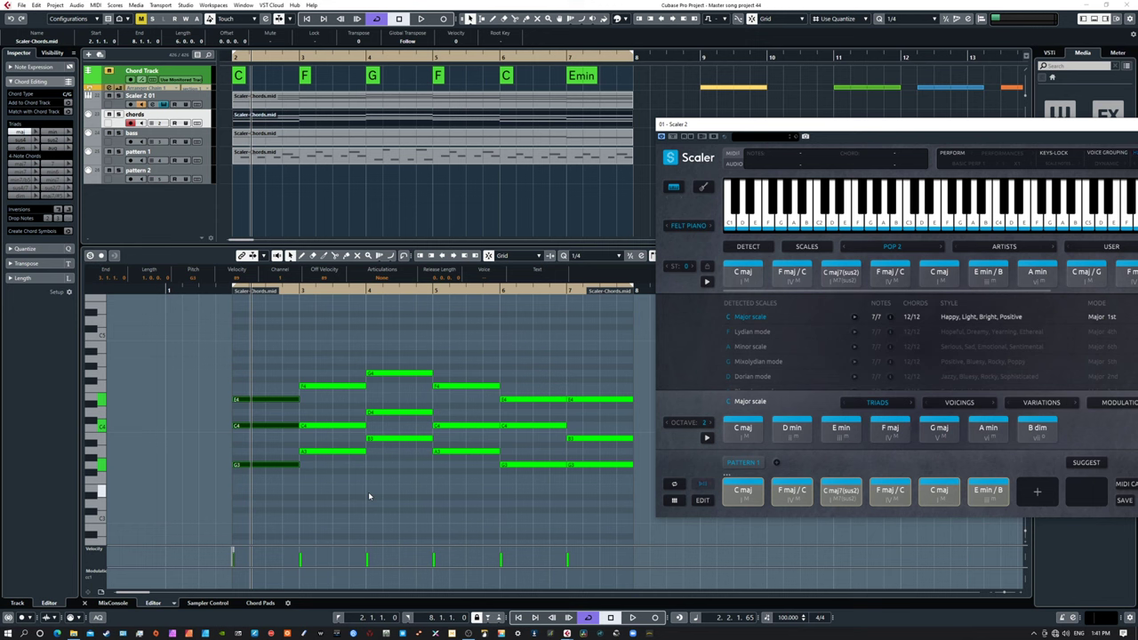
- Open the bass track's clip in the note editor and select its note in bar 3
key("Down")
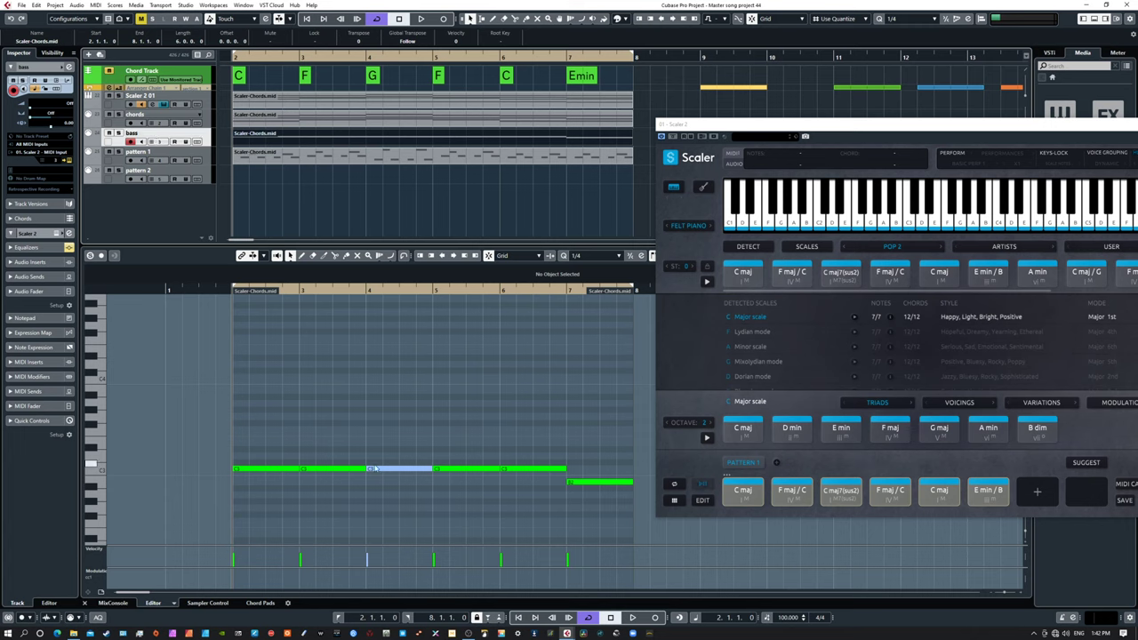
left_click_drag(207, 433, 548, 494)
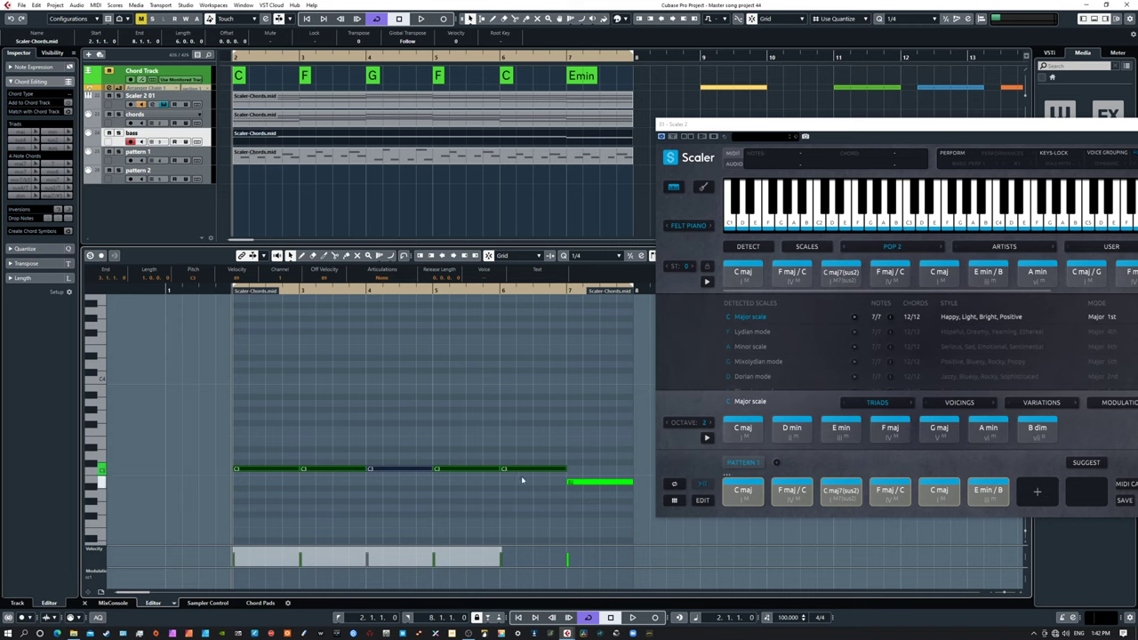
left_click(582, 448)
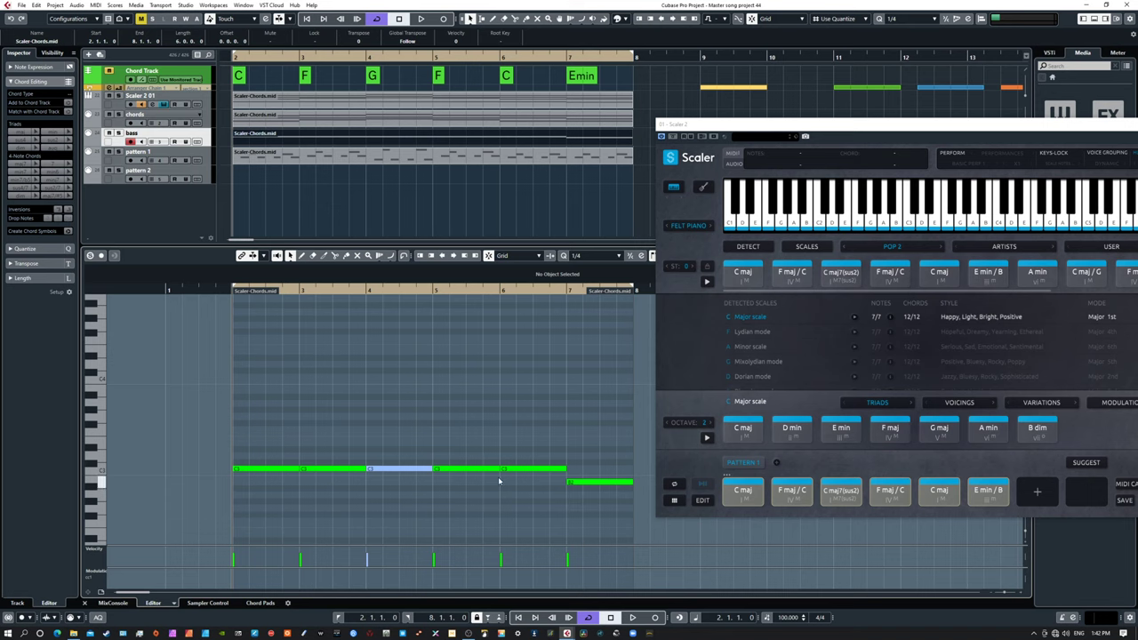
left_click(329, 468)
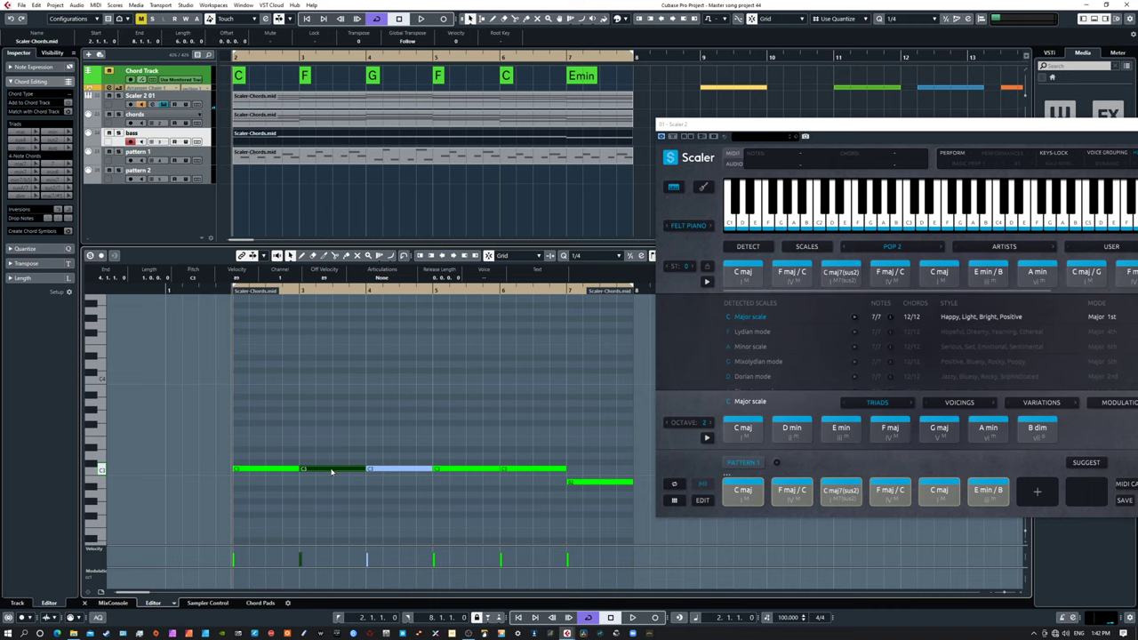
- Try the bar 3 bass note at different pitches between A2 and F3
key("Up")
key("Up")
key("Up")
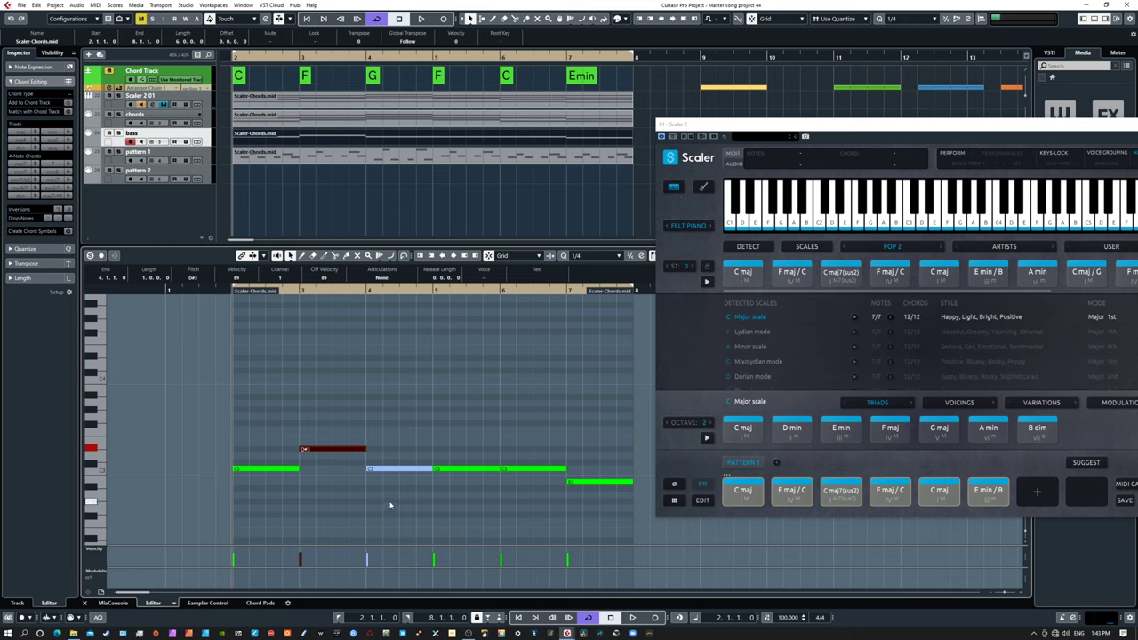
key("Up")
key("Up")
key("Down")
key("Down")
key("Down")
key("Down")
key("Down")
key("Down")
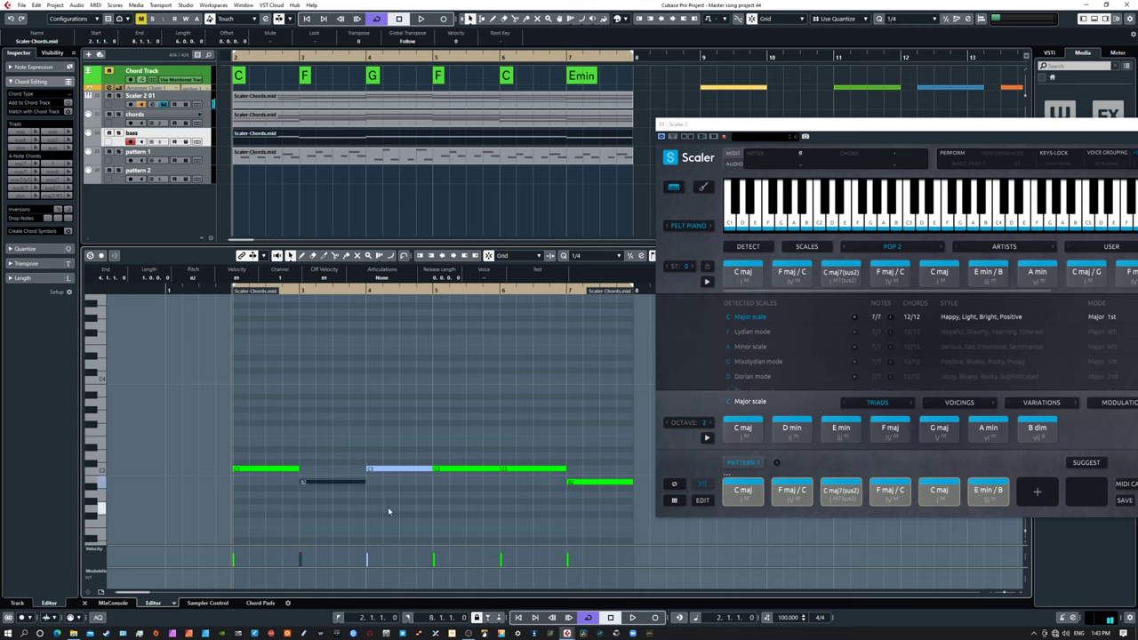
key("Down")
key("Down")
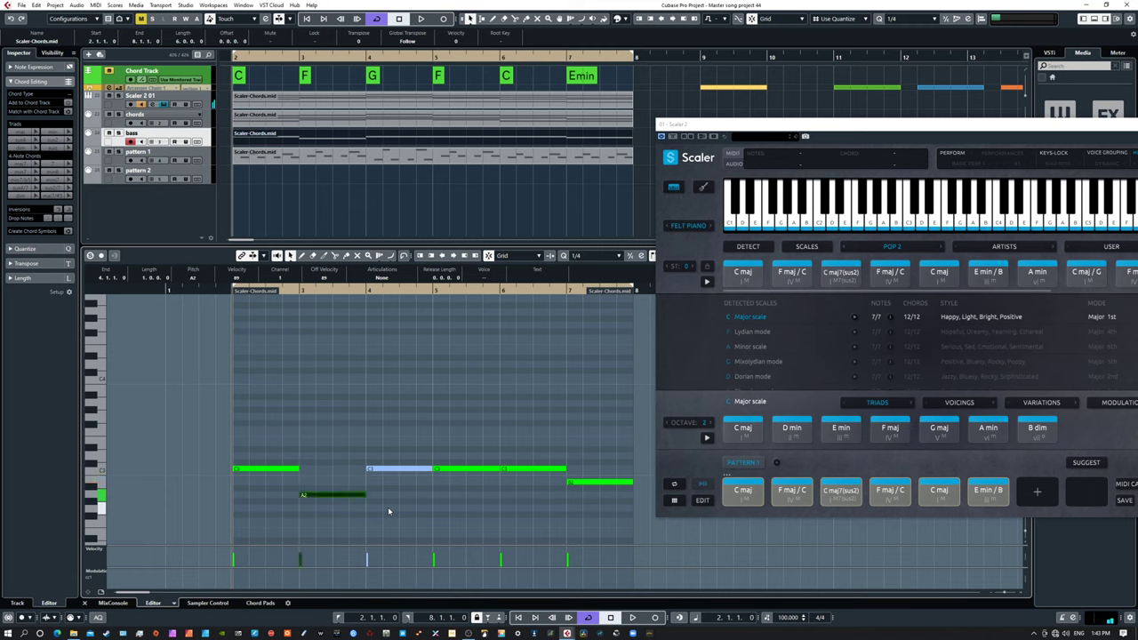
key("Up")
key("Up")
key("Up")
key("Up")
key("Up")
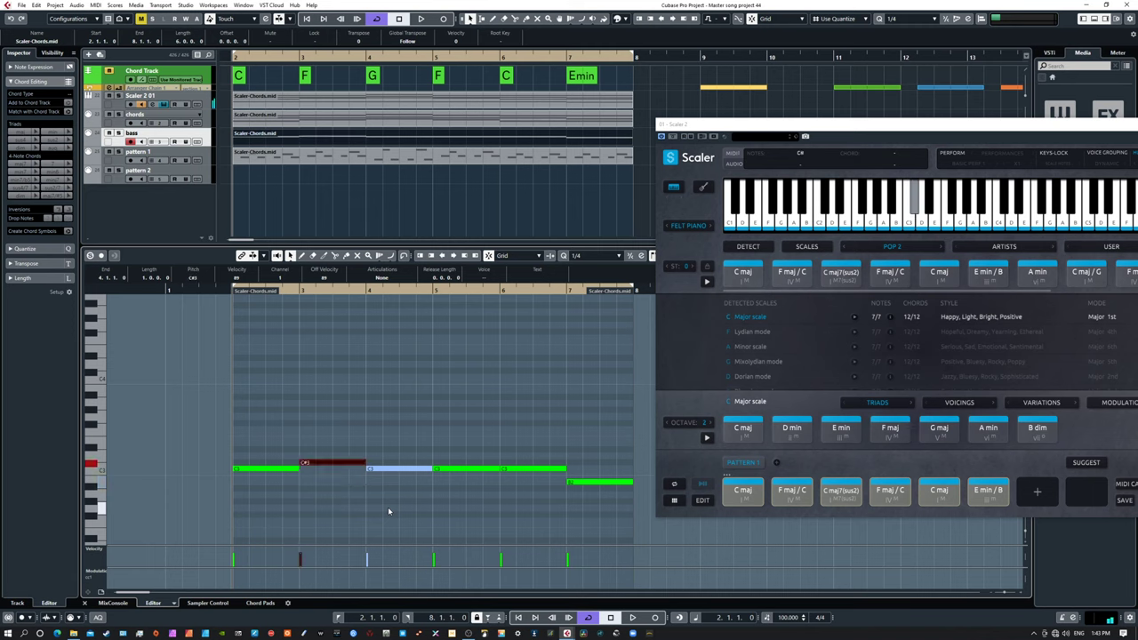
key("Up")
key("Up")
key("Up")
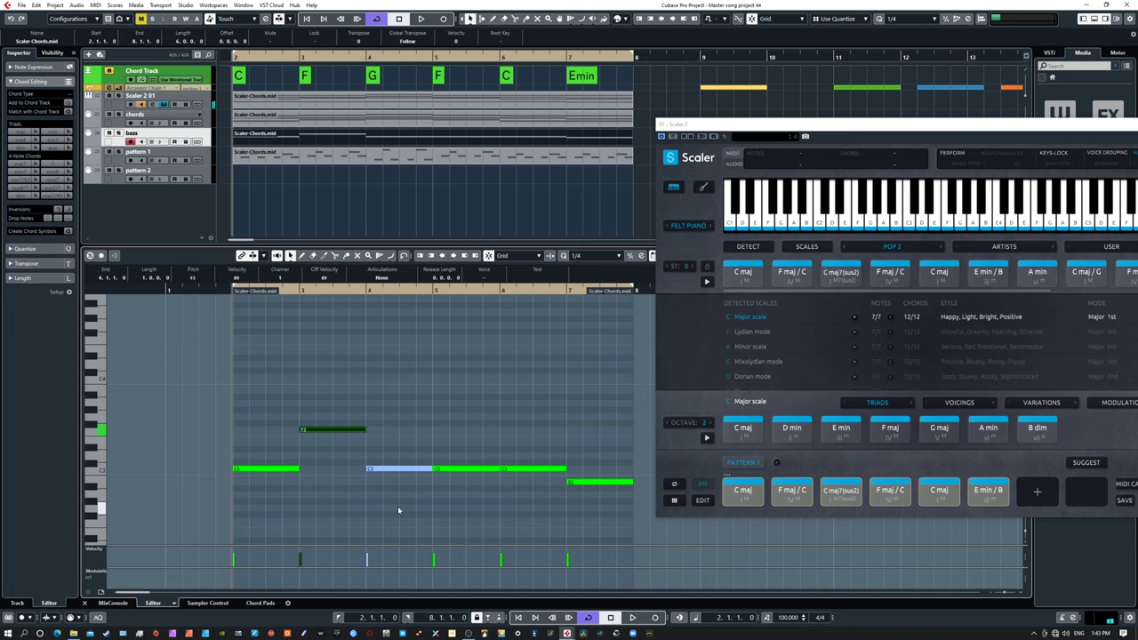
- Lower the bar 3 bass note to A2
key("Down")
key("Down")
key("Down")
key("Down")
key("Down")
key("Down")
key("Down")
key("Down")
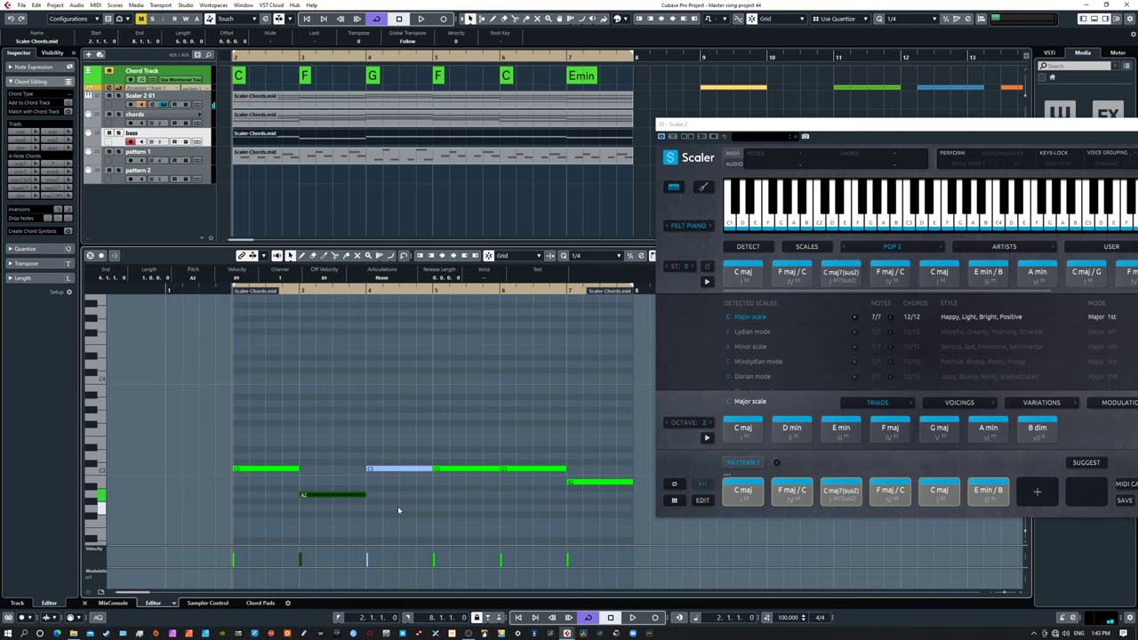
- Raise the bass note in bar 4 to D3
key("Right")
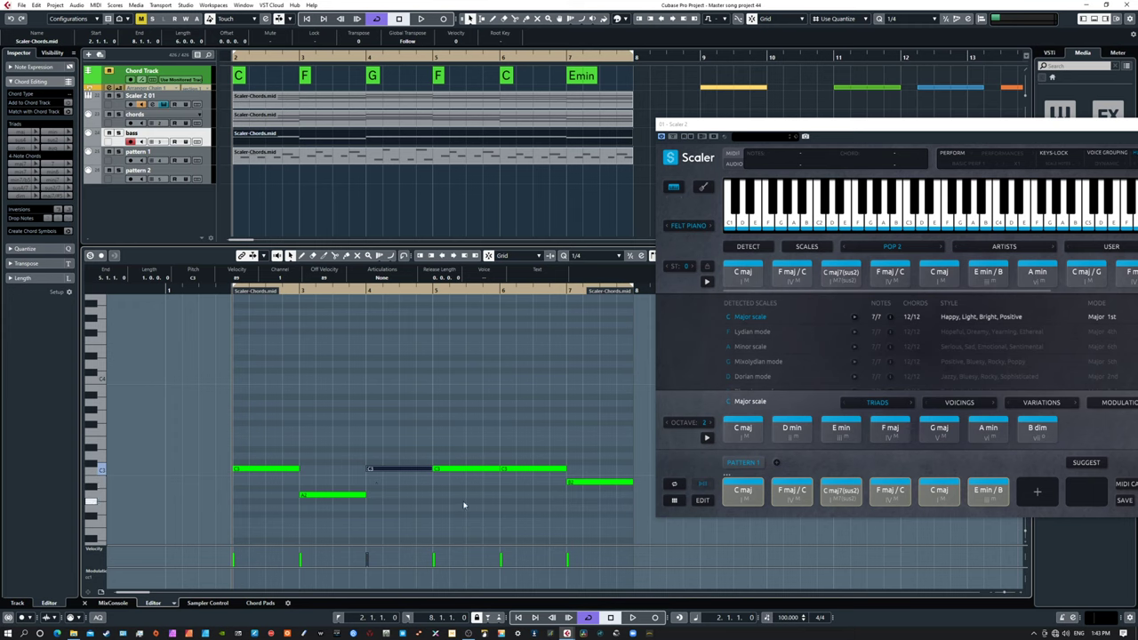
key("Up")
key("Up")
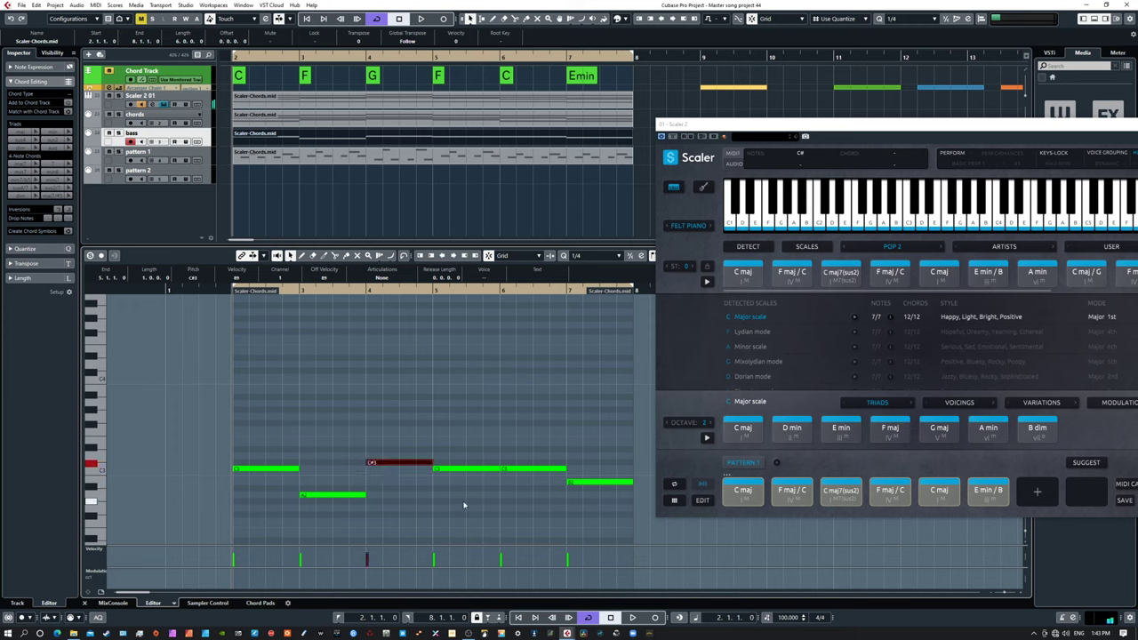
- Audition pitches for the bass note in bar 5 and raise it to F3
left_click(519, 470)
left_click(468, 469)
key("Down")
key("Down")
key("Up")
key("Up")
key("Up")
key("Down")
key("Down")
key("Up")
key("Up")
key("Up")
key("Up")
key("Up")
key("Up")
key("Up")
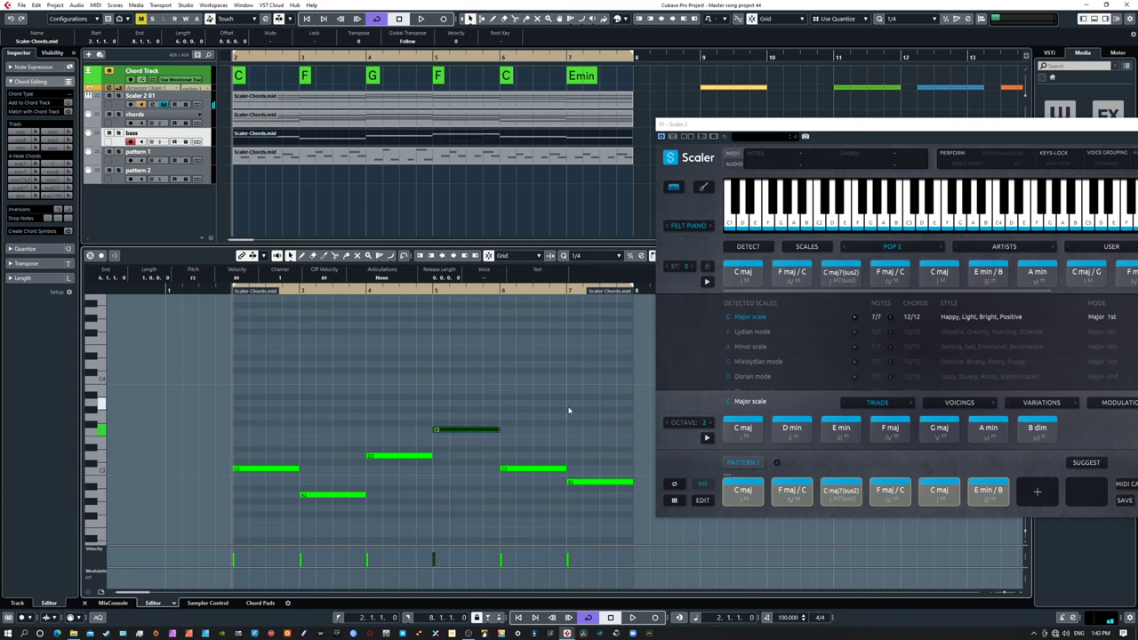
left_click(569, 411)
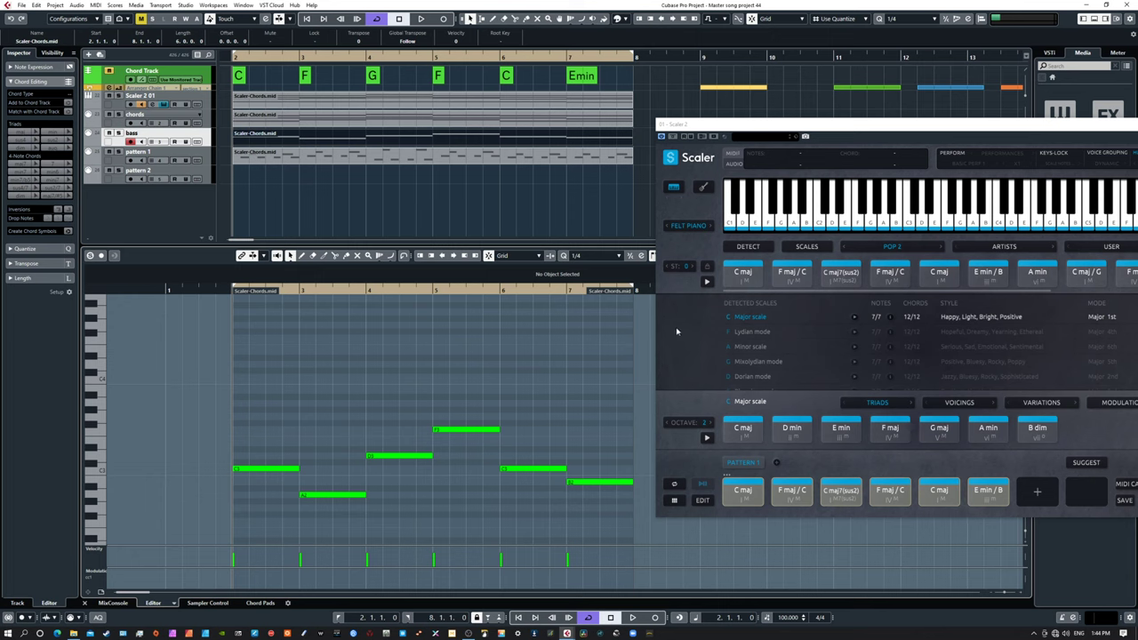
- Play back the project from bar 2 to listen to the edited bass line
key("space")
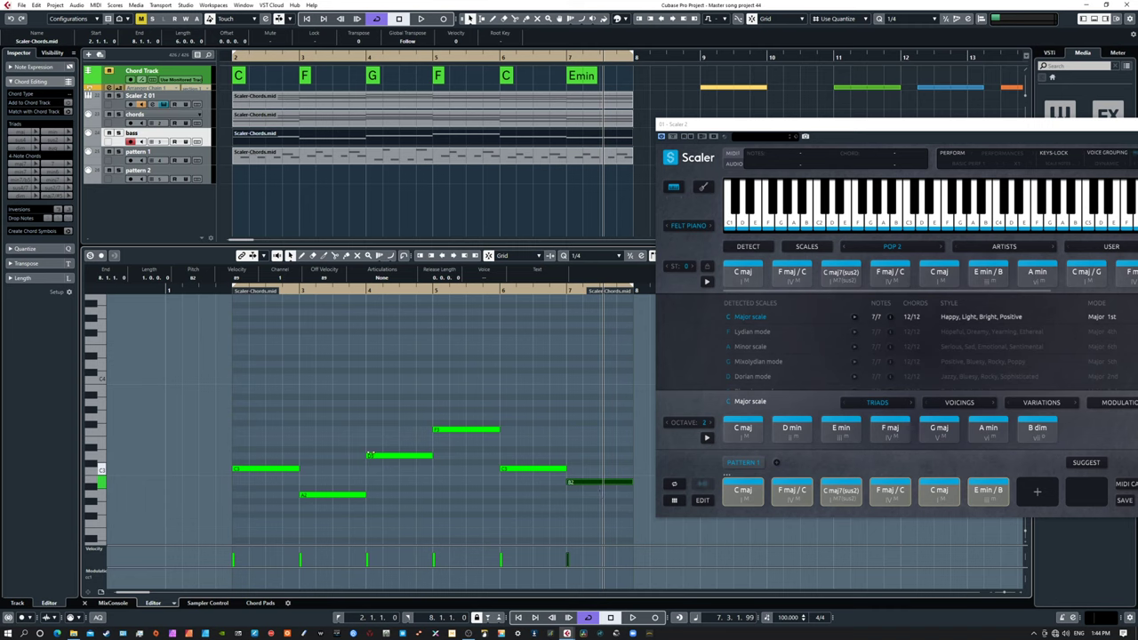
key("space")
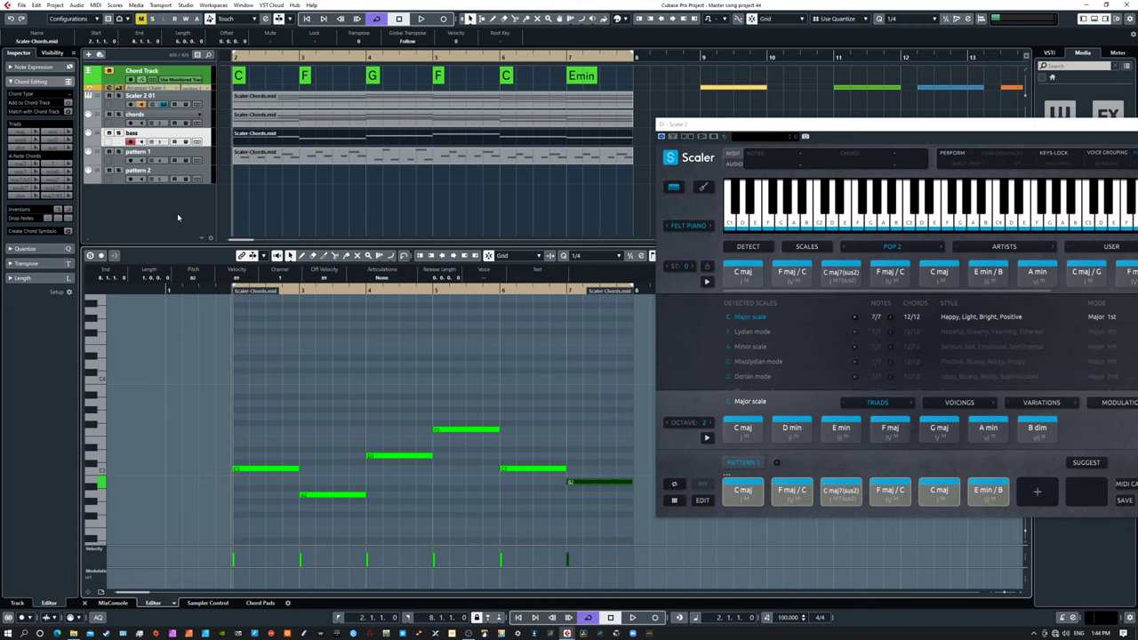
left_click(178, 217)
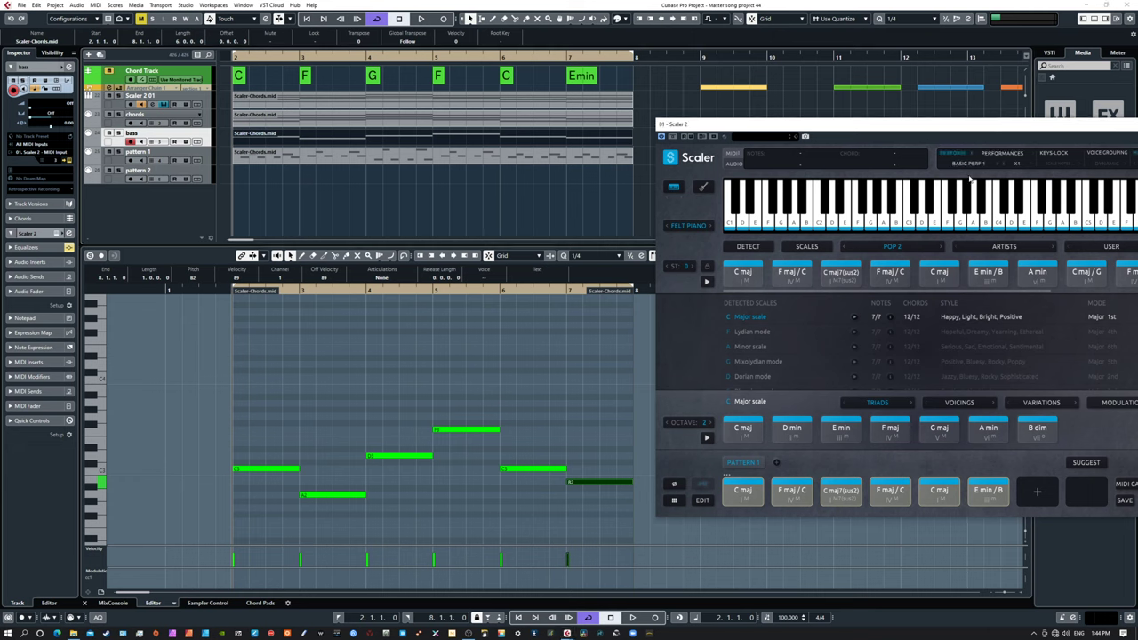
- Turn on Perform in Scaler 2 and change the expression type to Melody
left_click(963, 165)
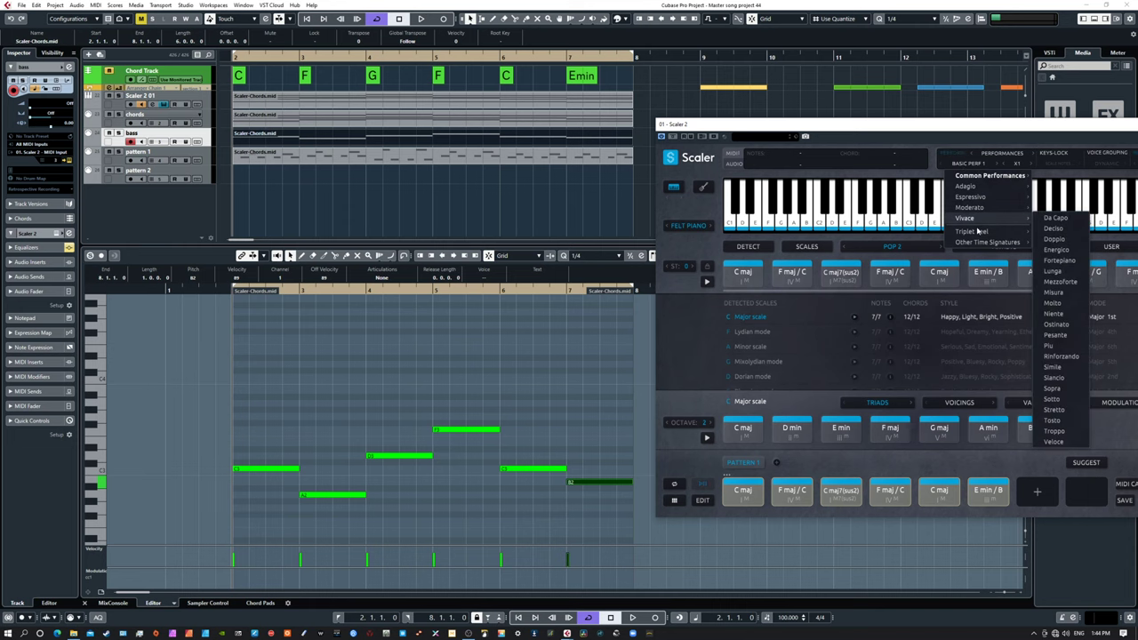
left_click(951, 153)
left_click(951, 153)
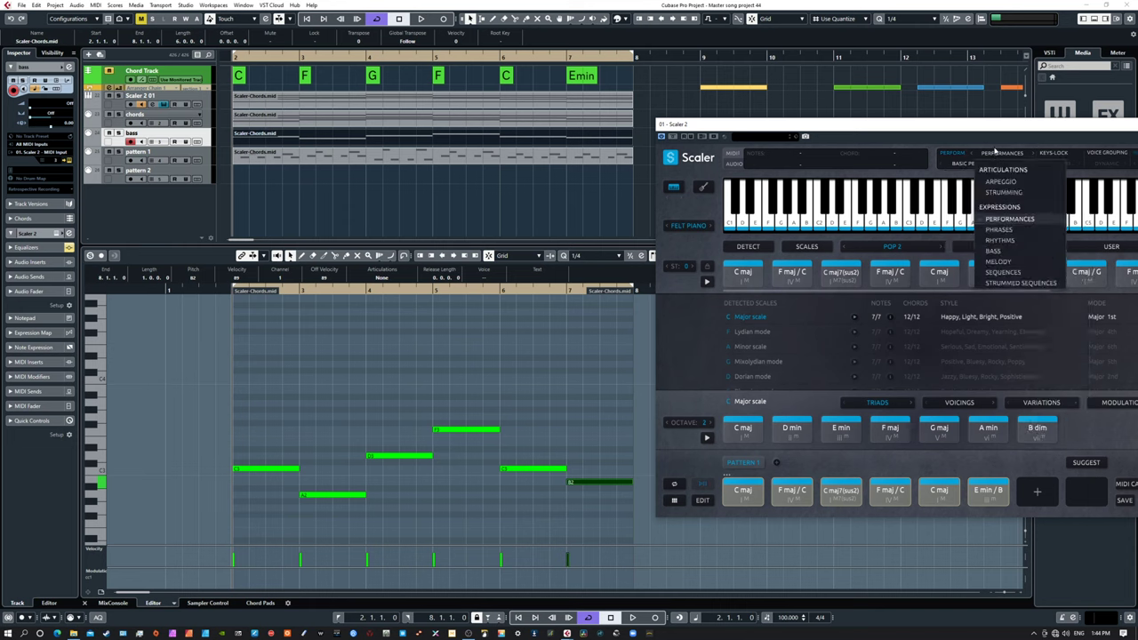
left_click(996, 262)
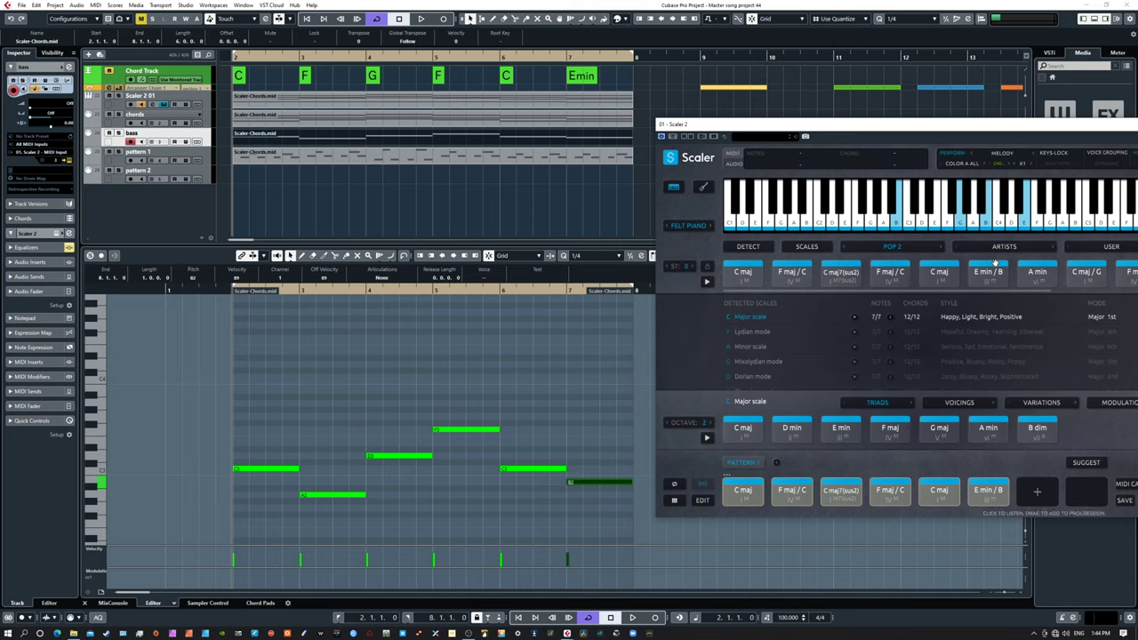
- Choose the Motif A All melody in Scaler 2 and preview it on the progression's first C maj chord
left_click(966, 166)
mouse_move(972, 200)
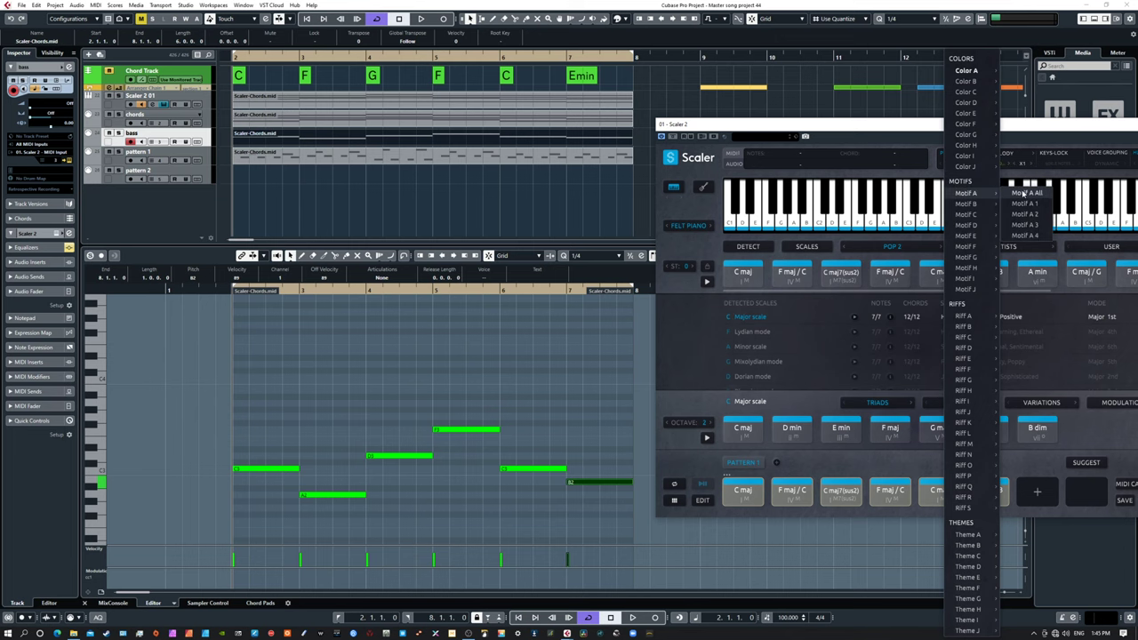
left_click(1024, 193)
left_click_drag(900, 134, 887, 132)
left_click(729, 490)
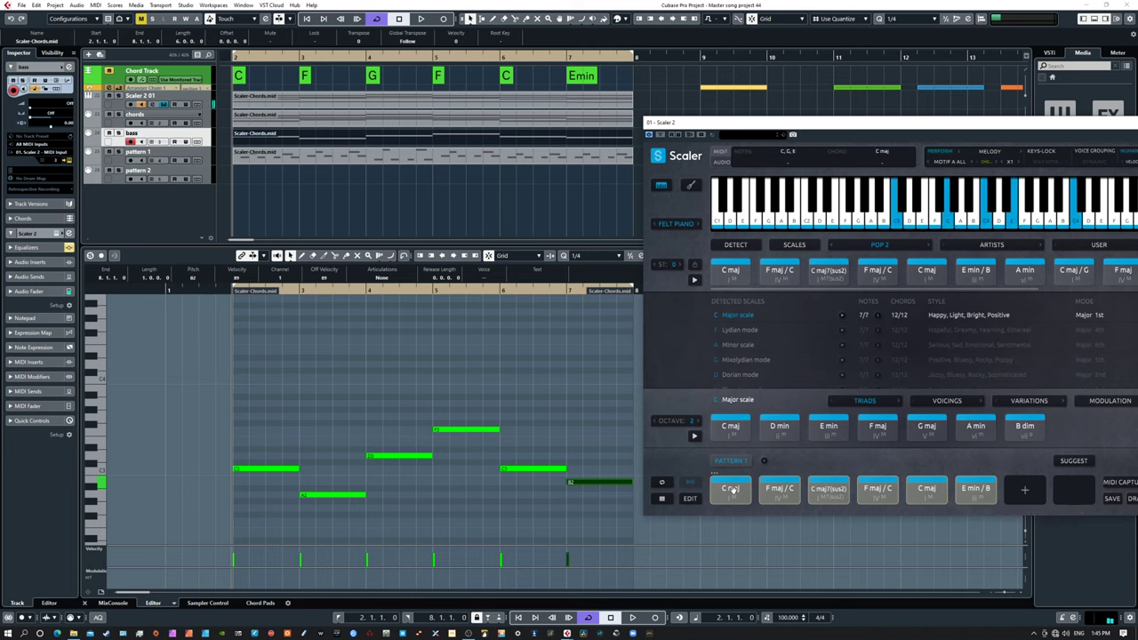
- Preview the Motif A All melody on the progression's F maj / C chord and again on its first C maj chord
left_click(779, 490)
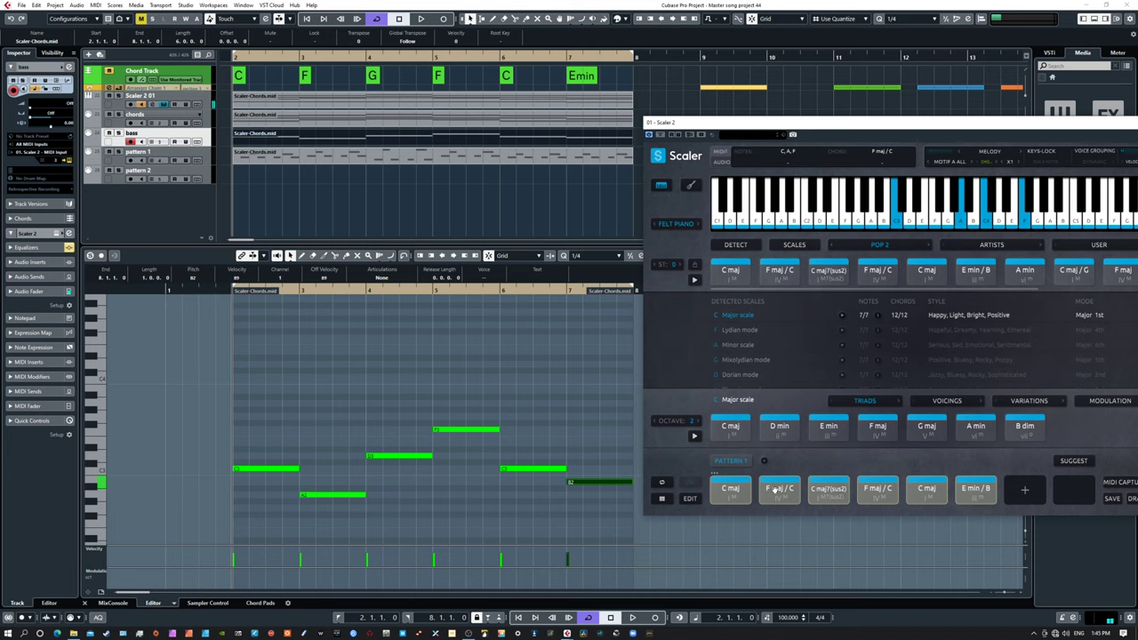
left_click(796, 437)
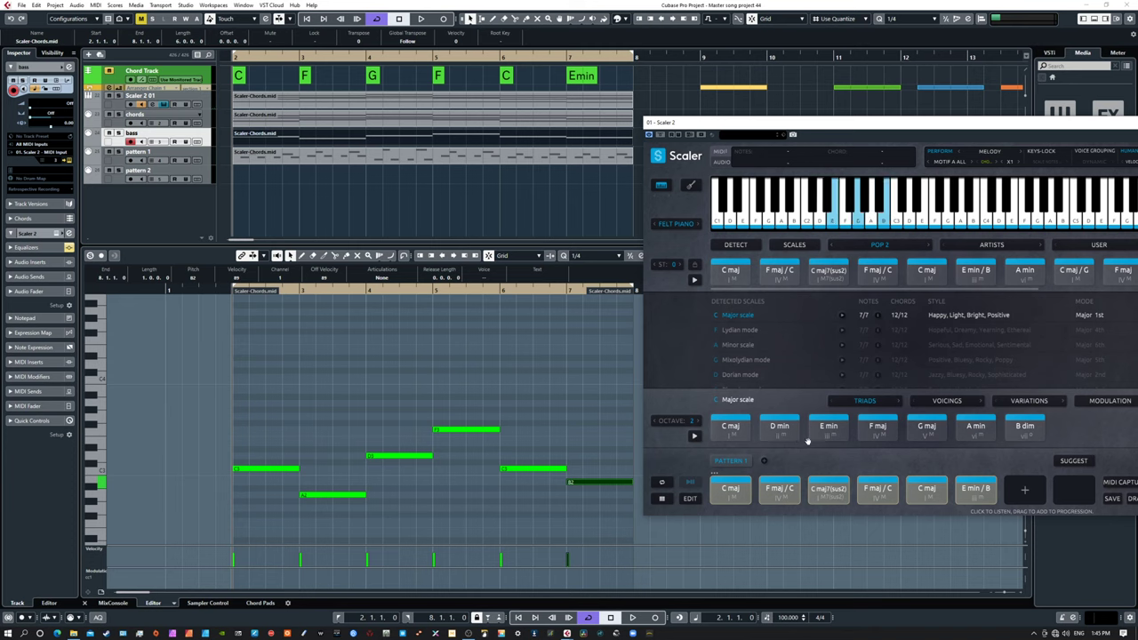
left_click(730, 485)
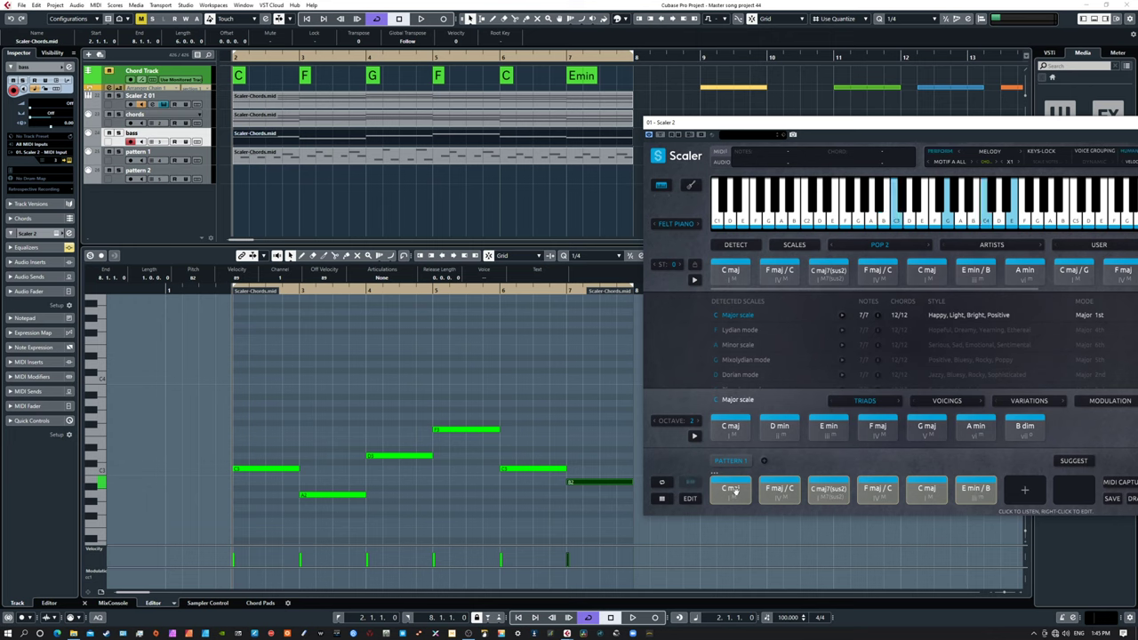
- Place the progression's melody MIDI on the pattern 2 track from bar 2 and delete its lowest row of notes
left_click_drag(239, 174, 238, 173)
left_click(273, 175)
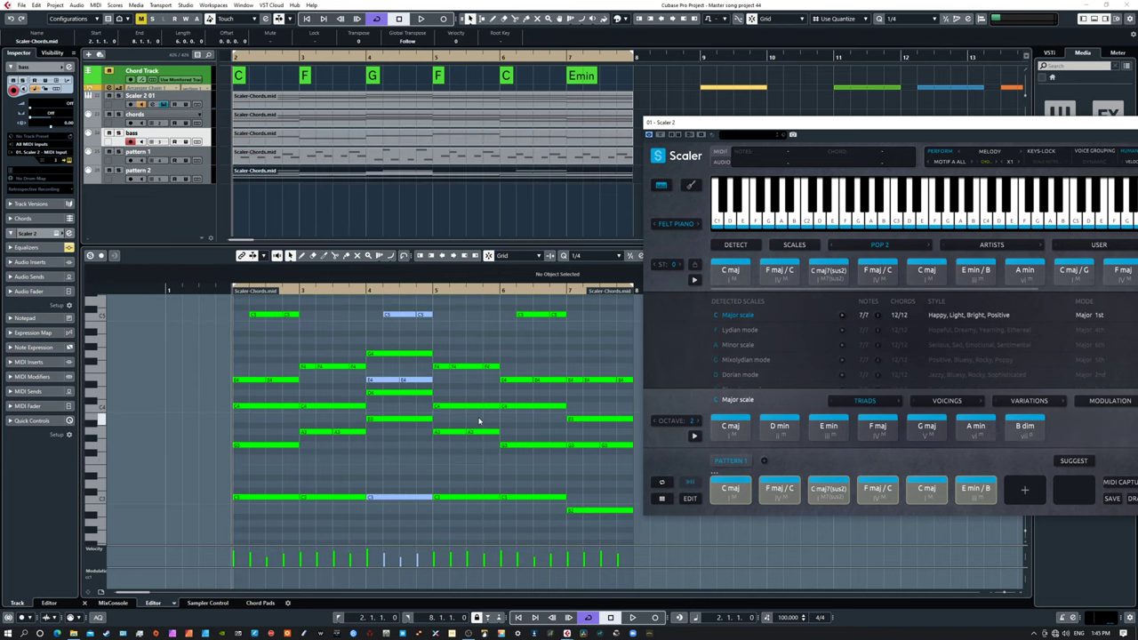
scroll(471, 461, "up", 2)
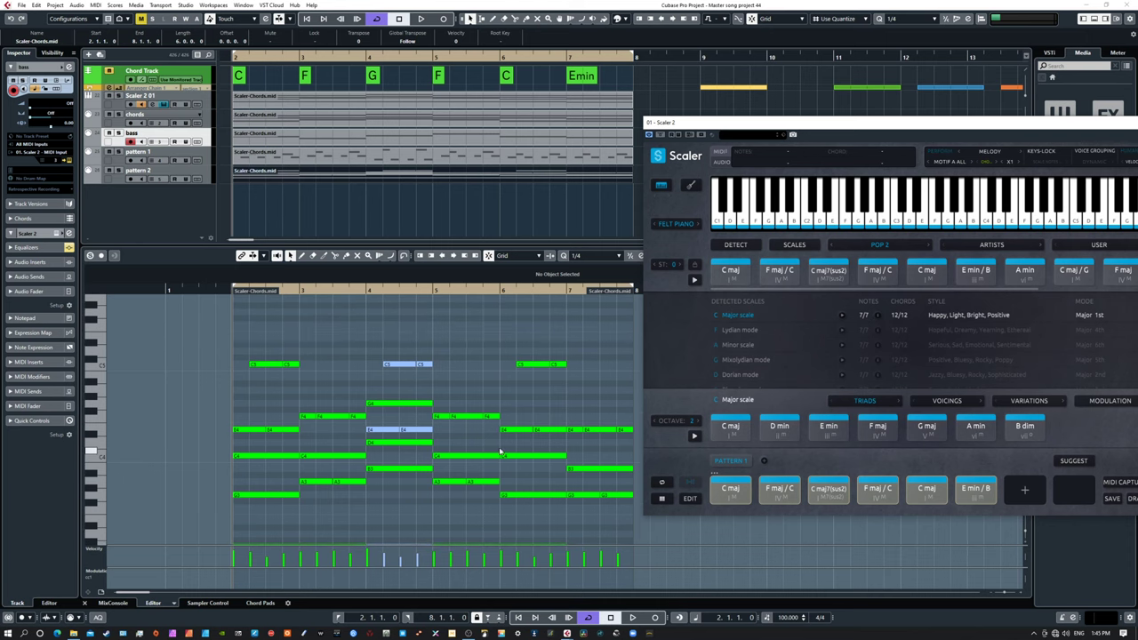
scroll(361, 458, "down", 4)
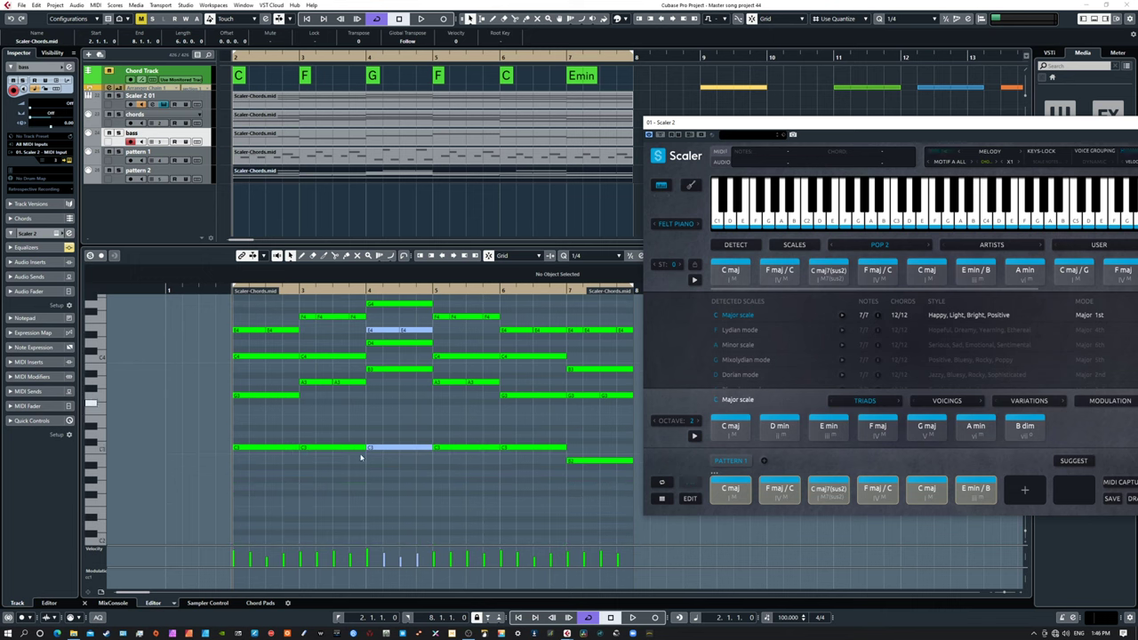
left_click_drag(196, 422, 614, 490)
key("Delete")
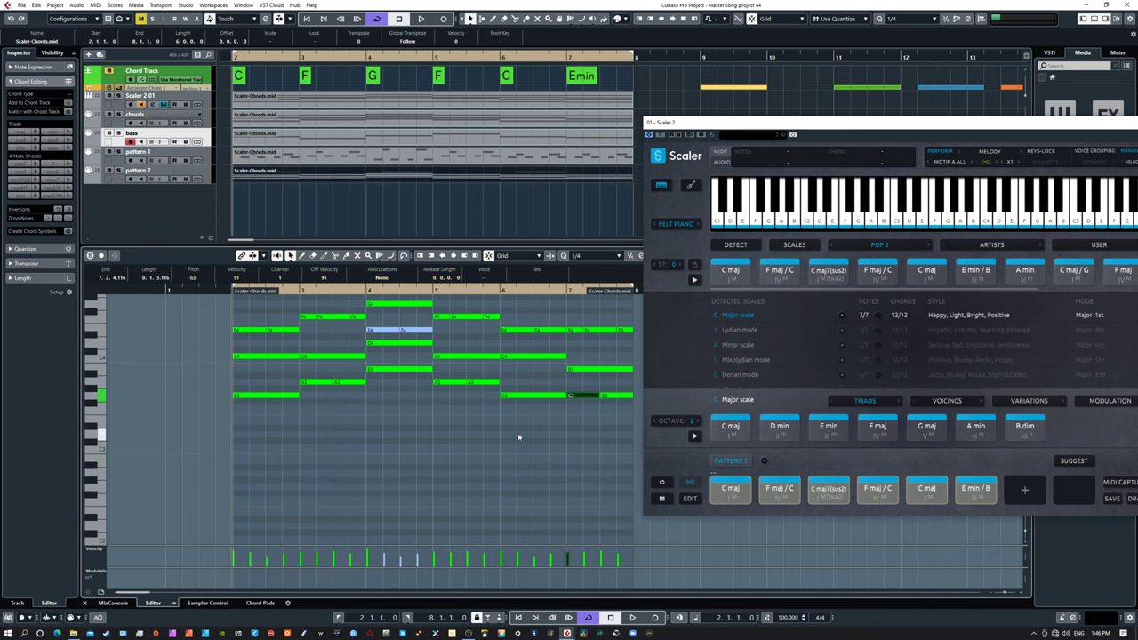
- Thin out pattern 2 by deleting the G3 and C4 notes in bar 2, the C4 in bar 3 and the B3 in bar 4
scroll(517, 432, "up", 3)
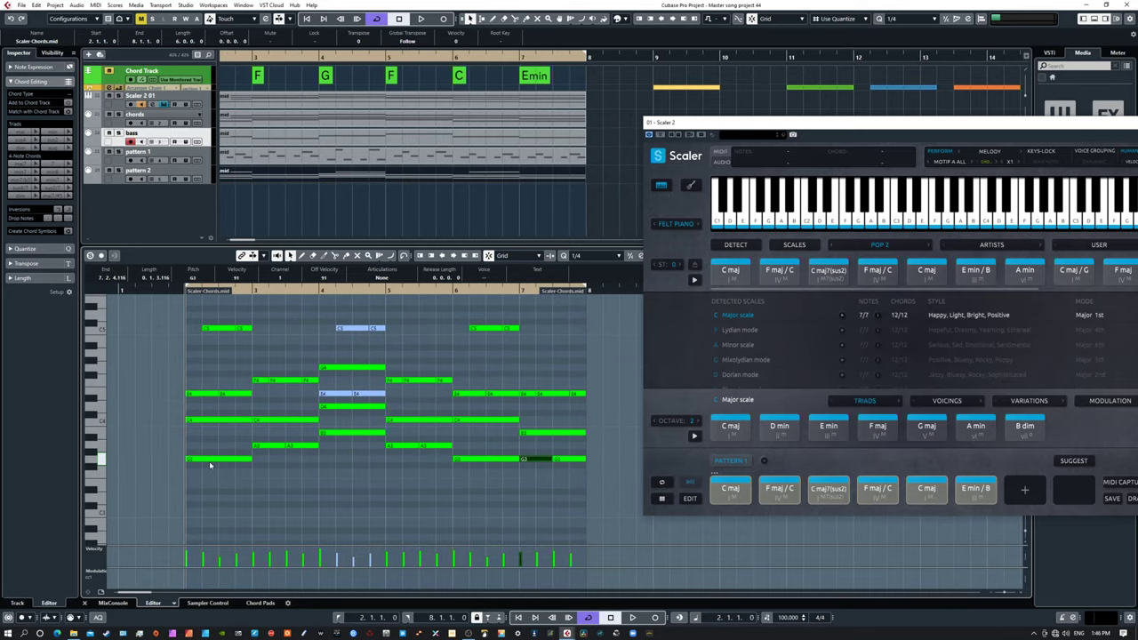
left_click(207, 461)
left_click_drag(229, 459, 231, 425)
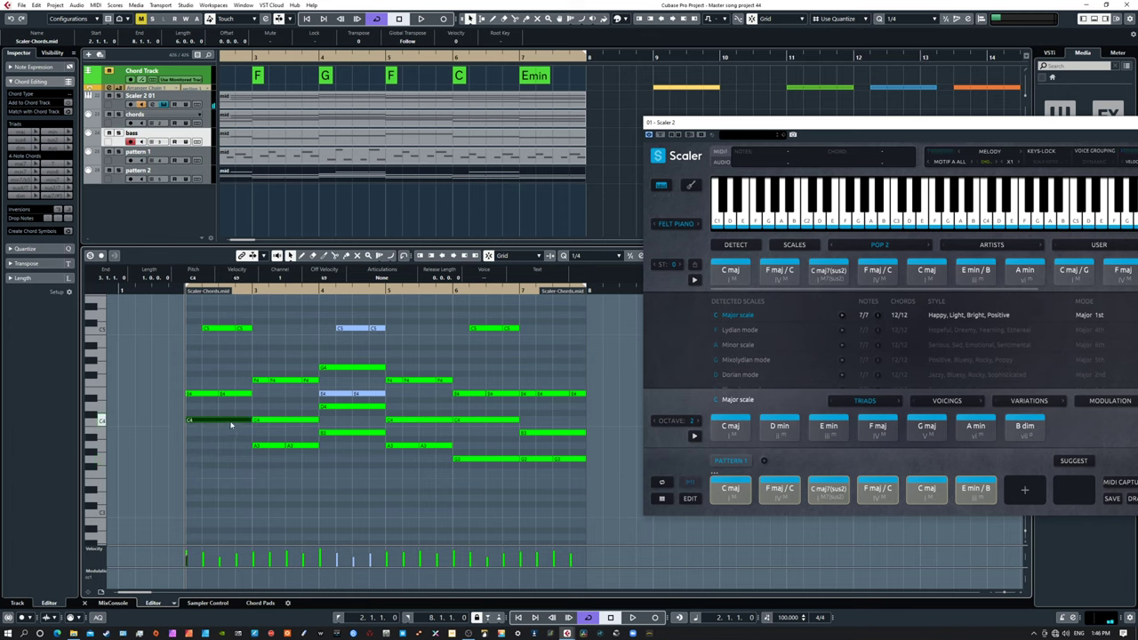
key("Up")
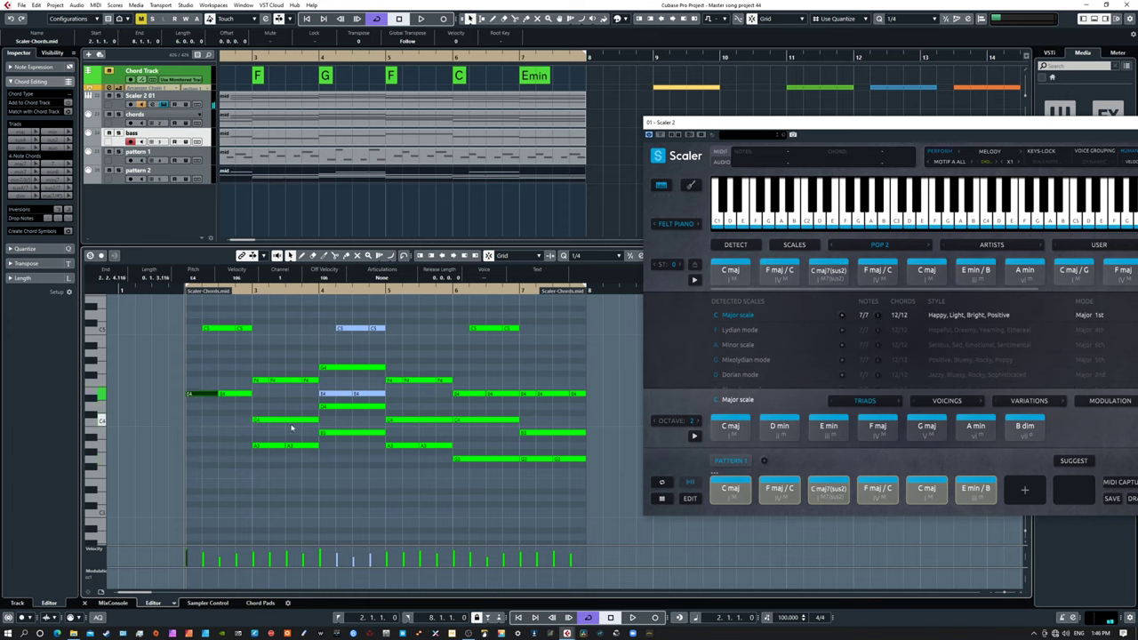
double_click(286, 424)
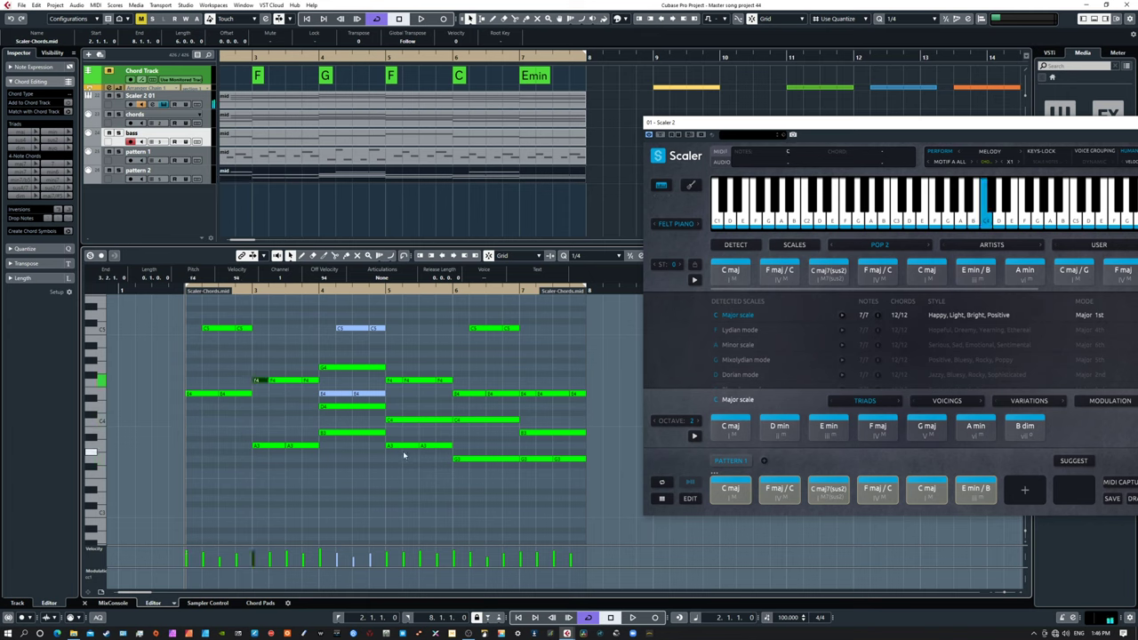
left_click(352, 435)
key("Up")
key("Up")
key("Up")
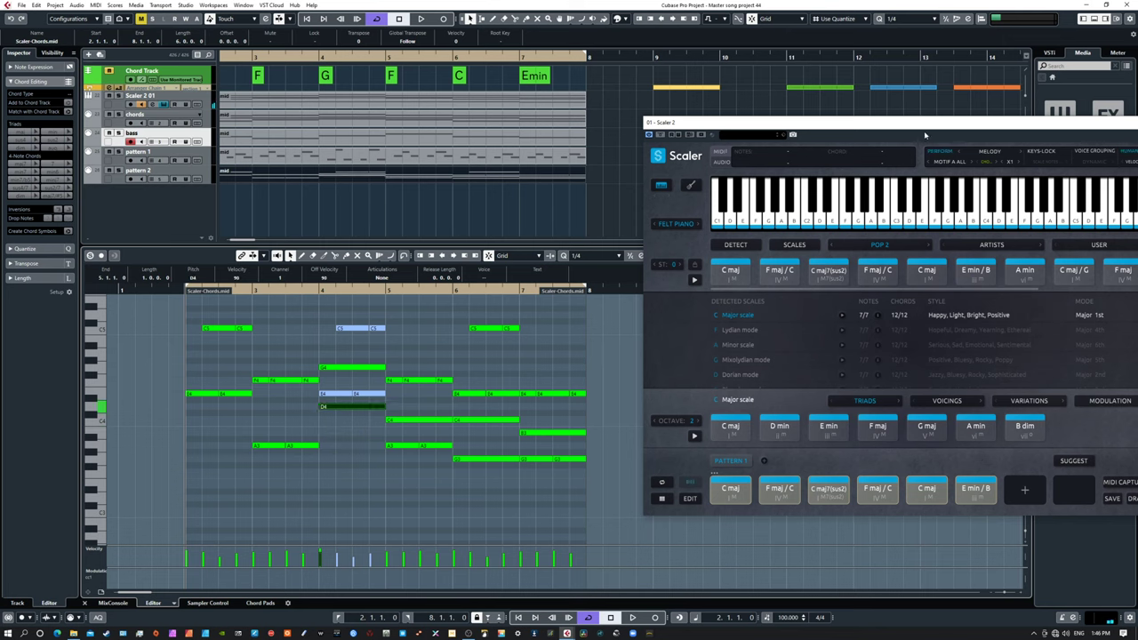
- Turn off Perform in Scaler 2 and delete the sustained G4 and D4 notes in bar 4 of pattern 2
left_click(949, 177)
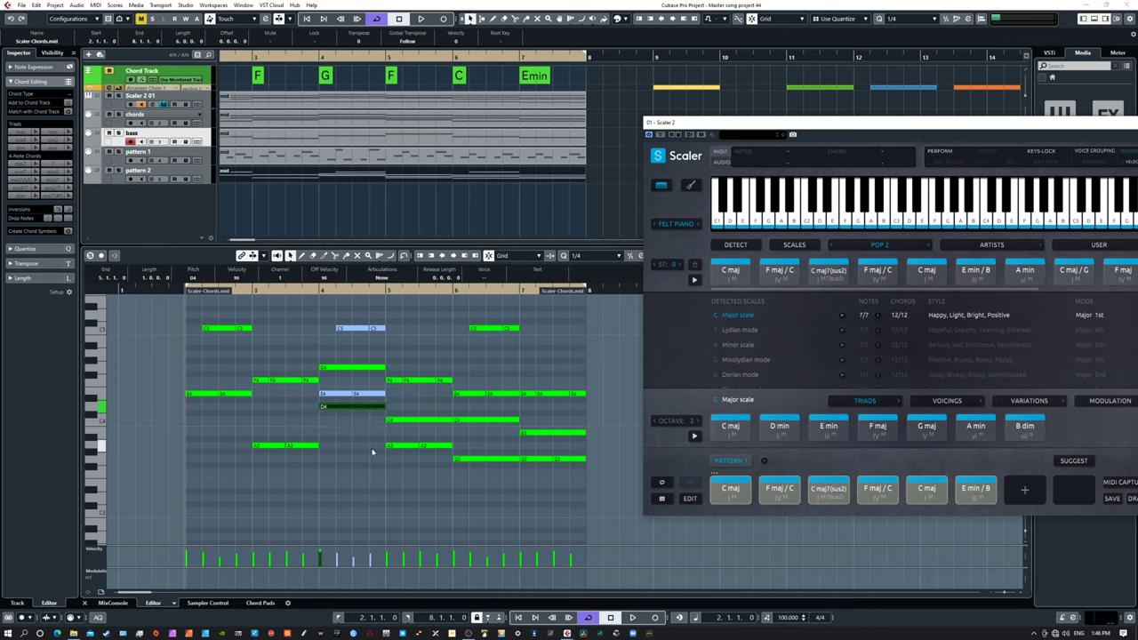
left_click(344, 368)
key("Delete")
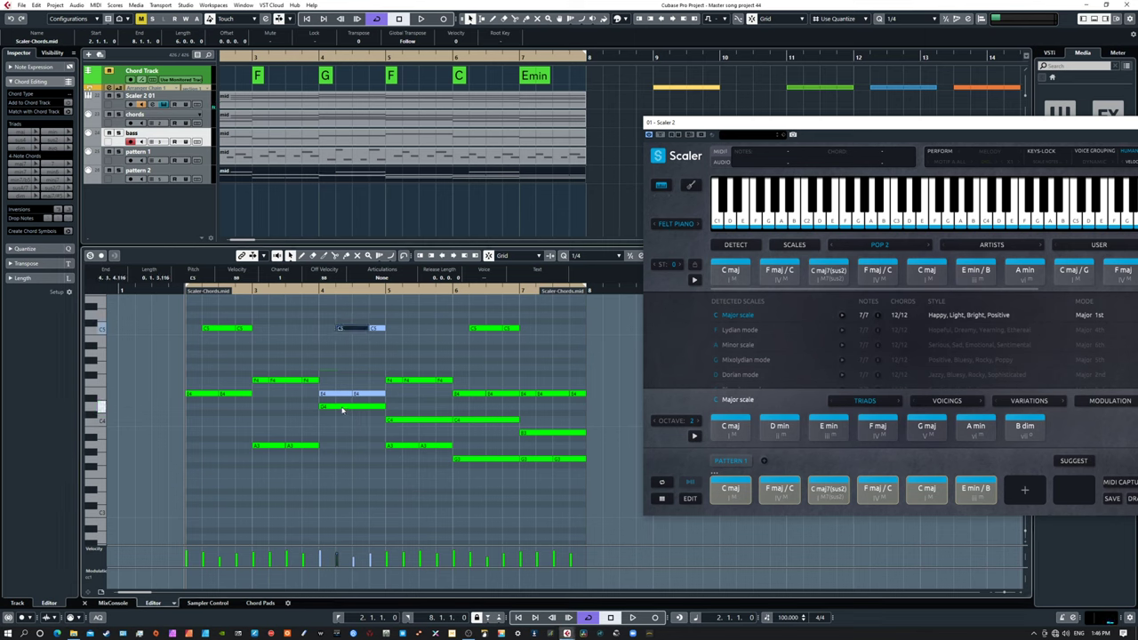
left_click(342, 407)
key("Delete")
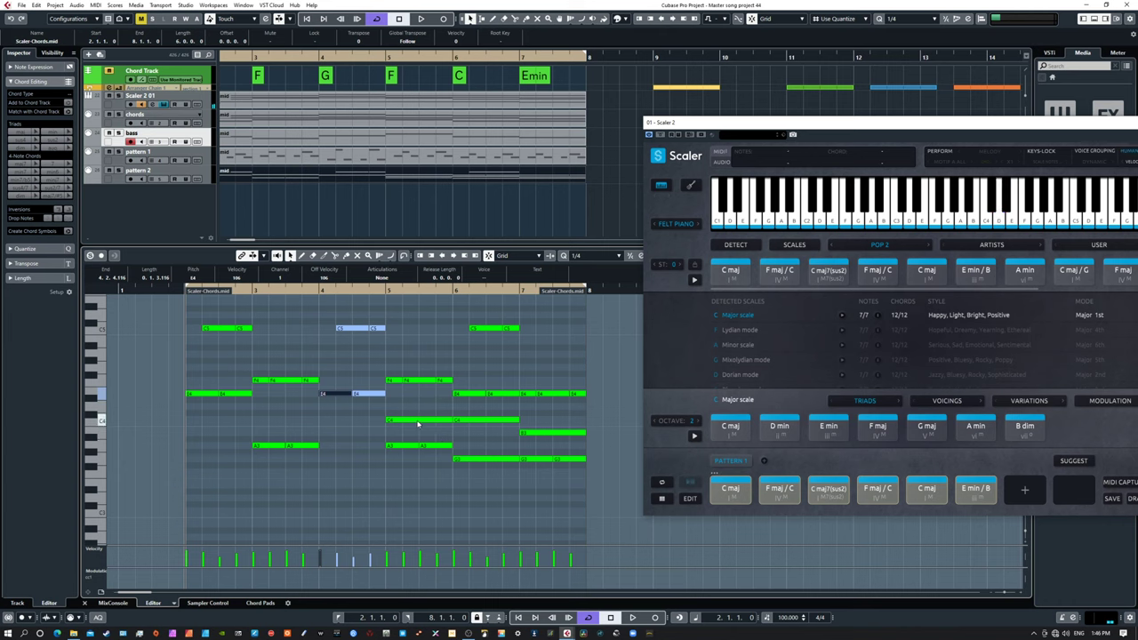
- Delete the C4 note in bar 5, the C4 and G3 notes in bar 6 and the B3 note in bar 7 of pattern 2
left_click(436, 420)
key("Delete")
left_click(484, 420)
key("Delete")
left_click(490, 459)
key("Delete")
left_click(540, 433)
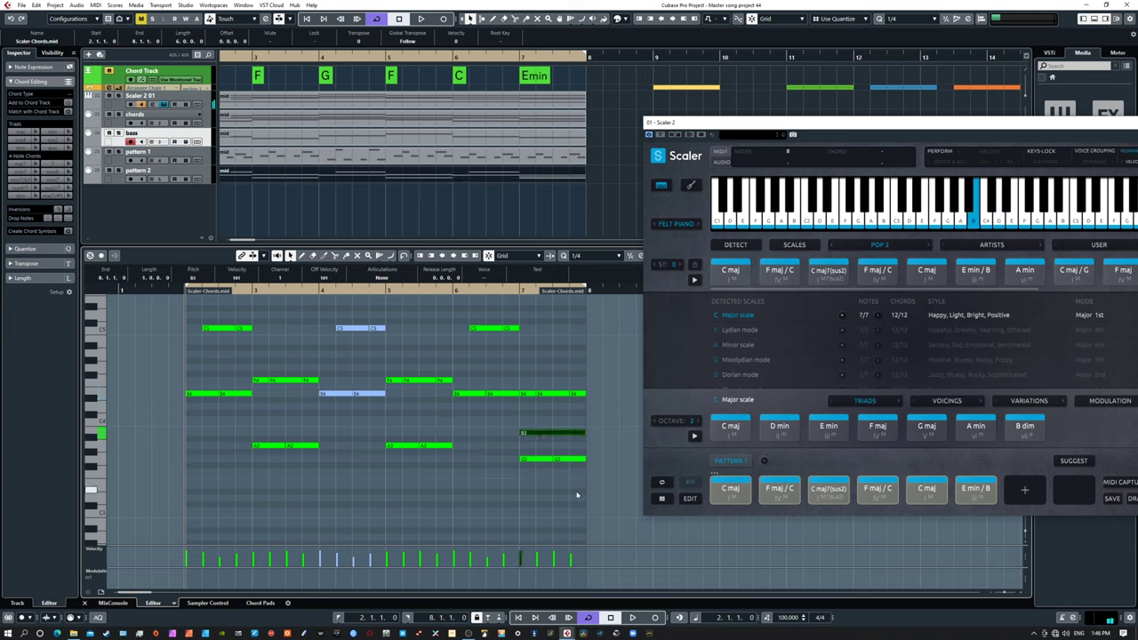
key("Delete")
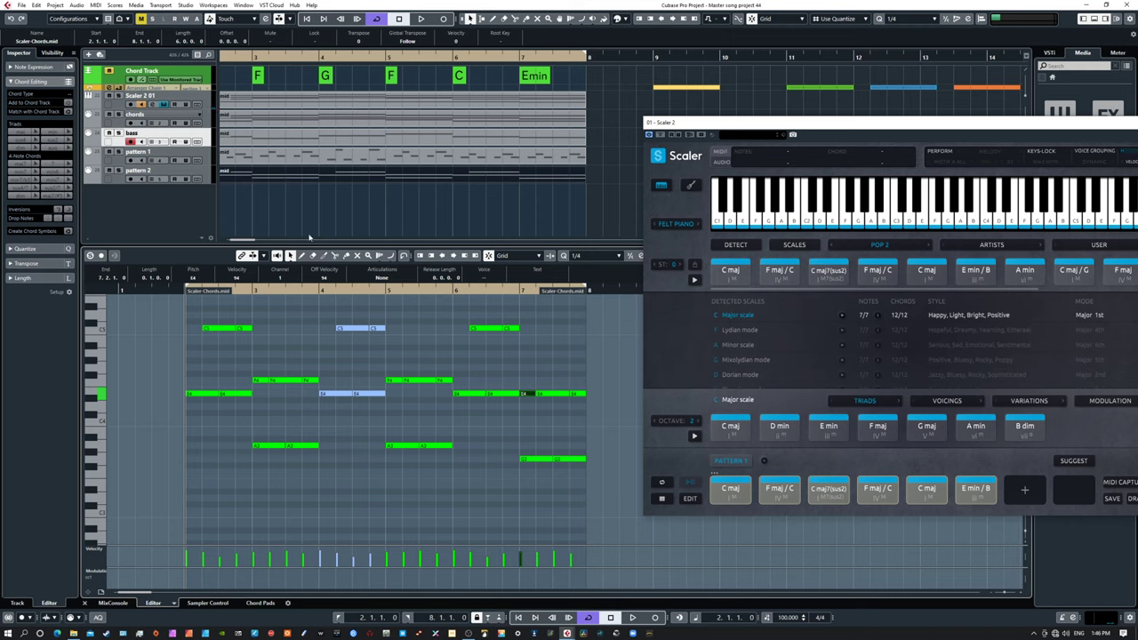
- Play the project from bar 2 with the pattern 1 clip selected to hear both patterns together with the chords and bass
left_click(265, 158)
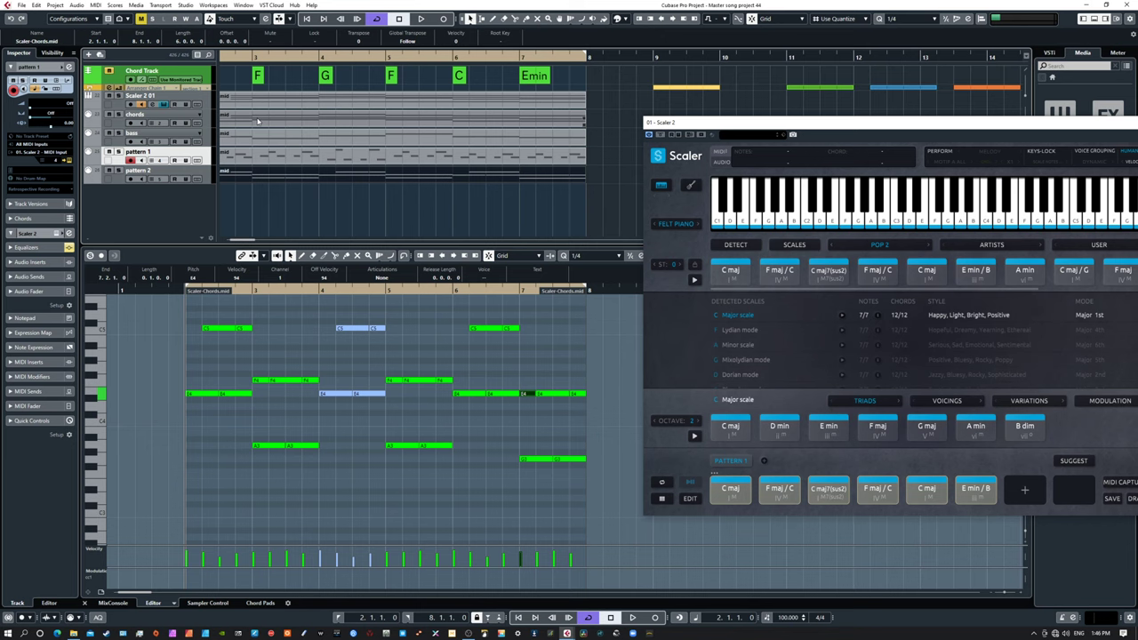
scroll(369, 203, "left", 2)
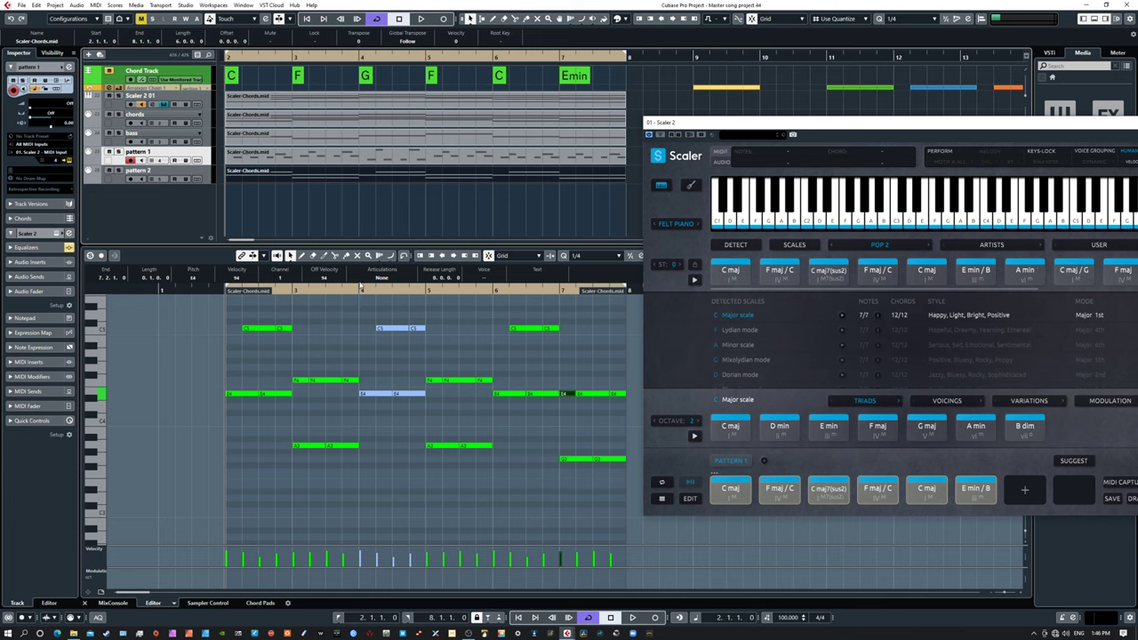
key("space")
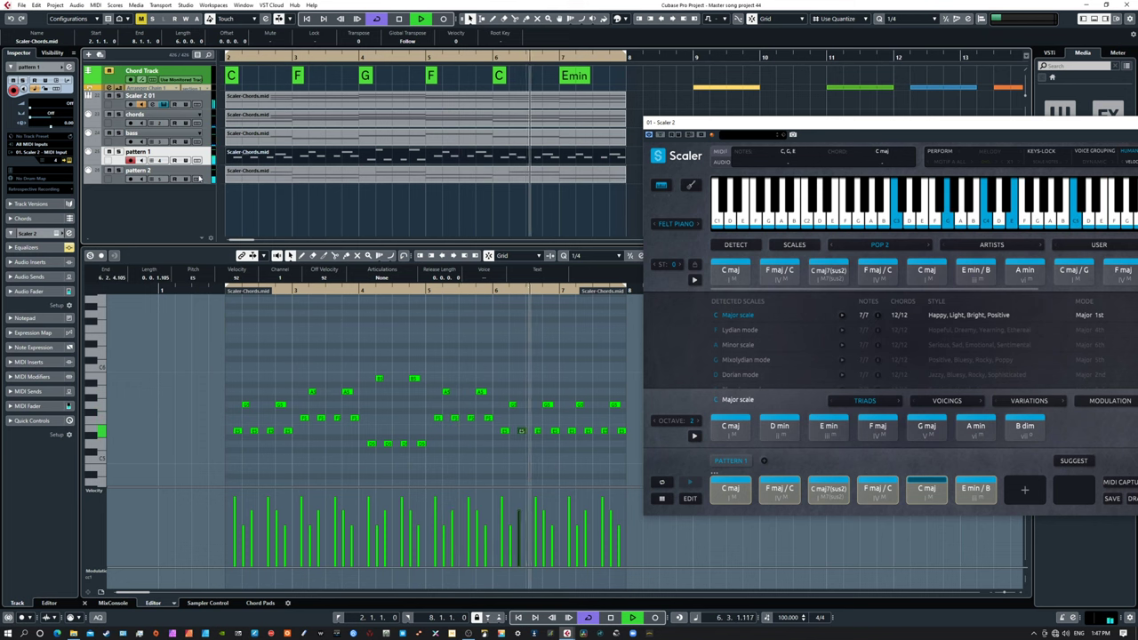
- In bar 4 of pattern 2, lower the C5 notes to B4 and the E4 notes to D4
left_click(191, 171)
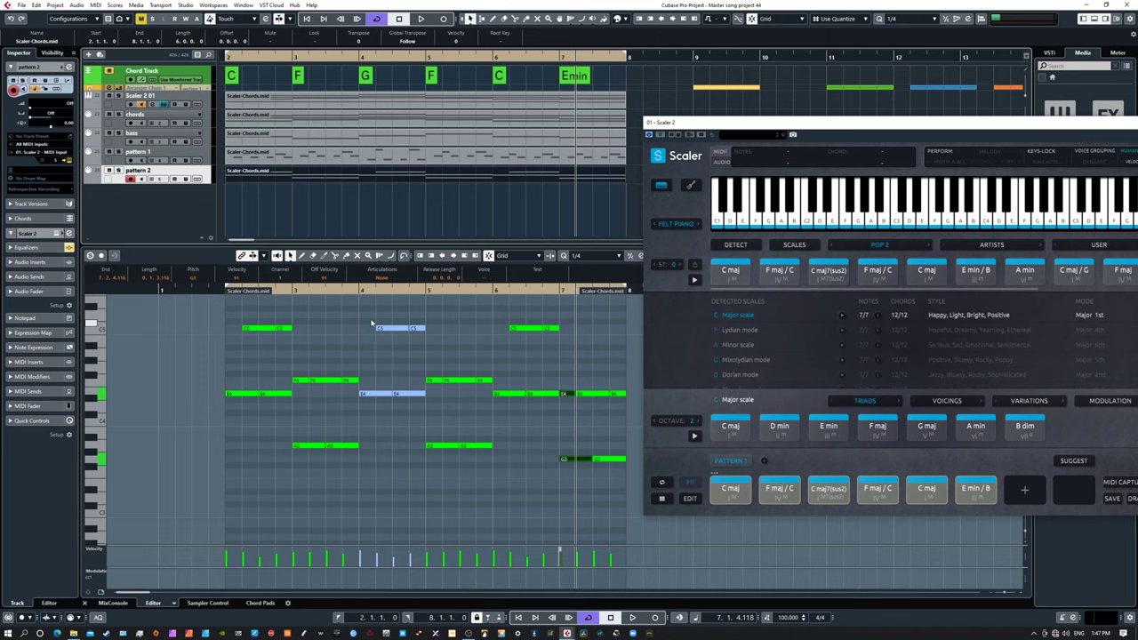
left_click(409, 328)
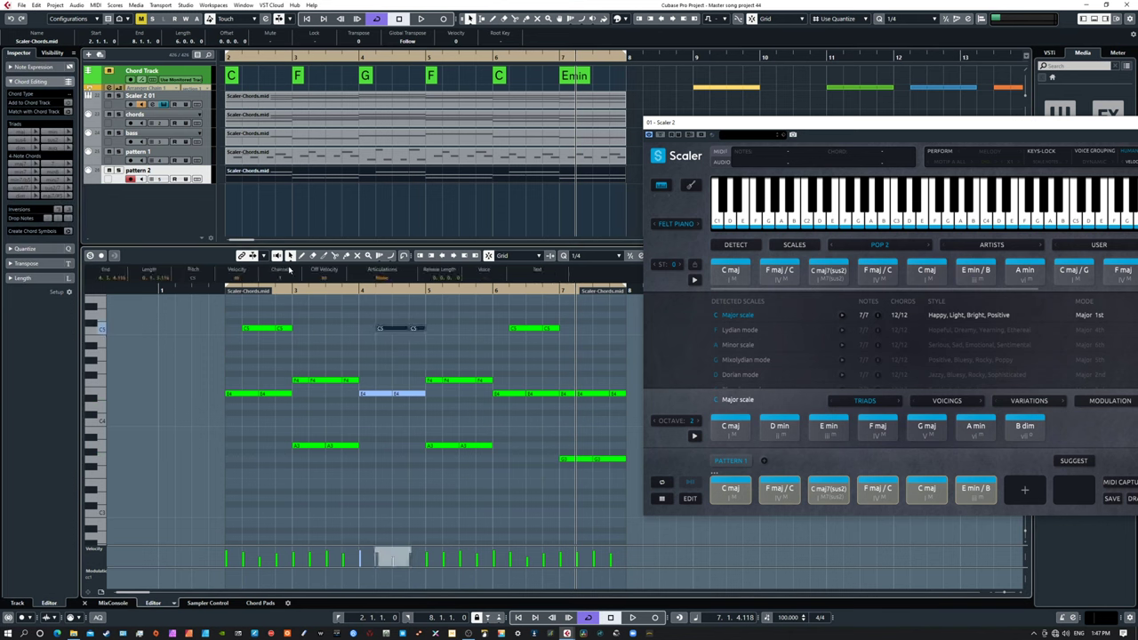
key("Down")
left_click_drag(371, 383, 432, 444)
key("Down")
key("Down")
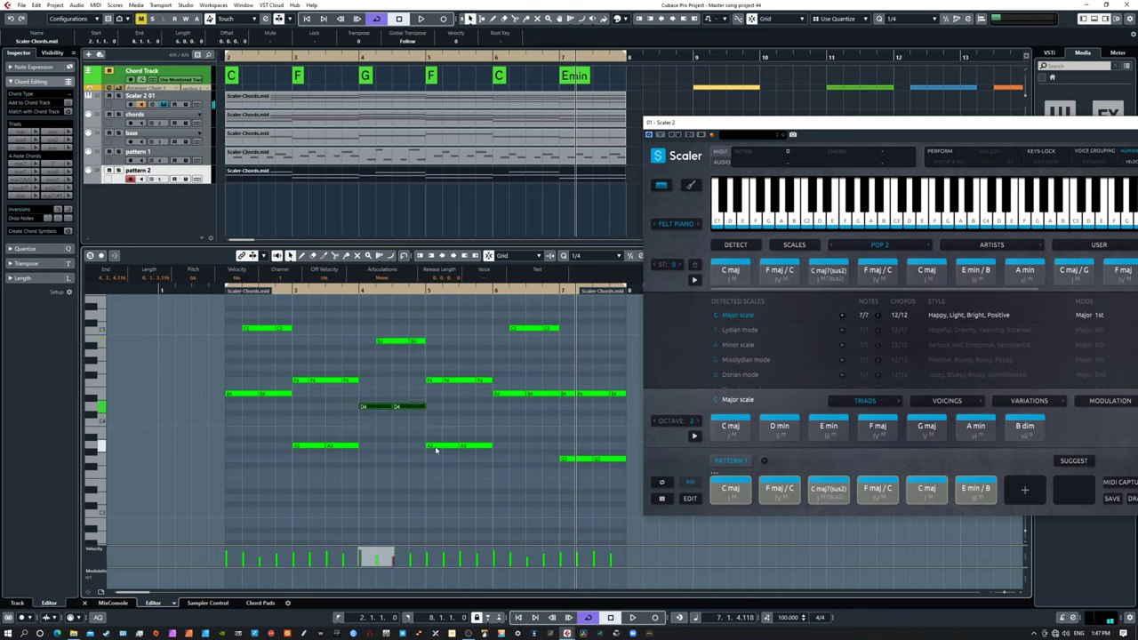
left_click(455, 418)
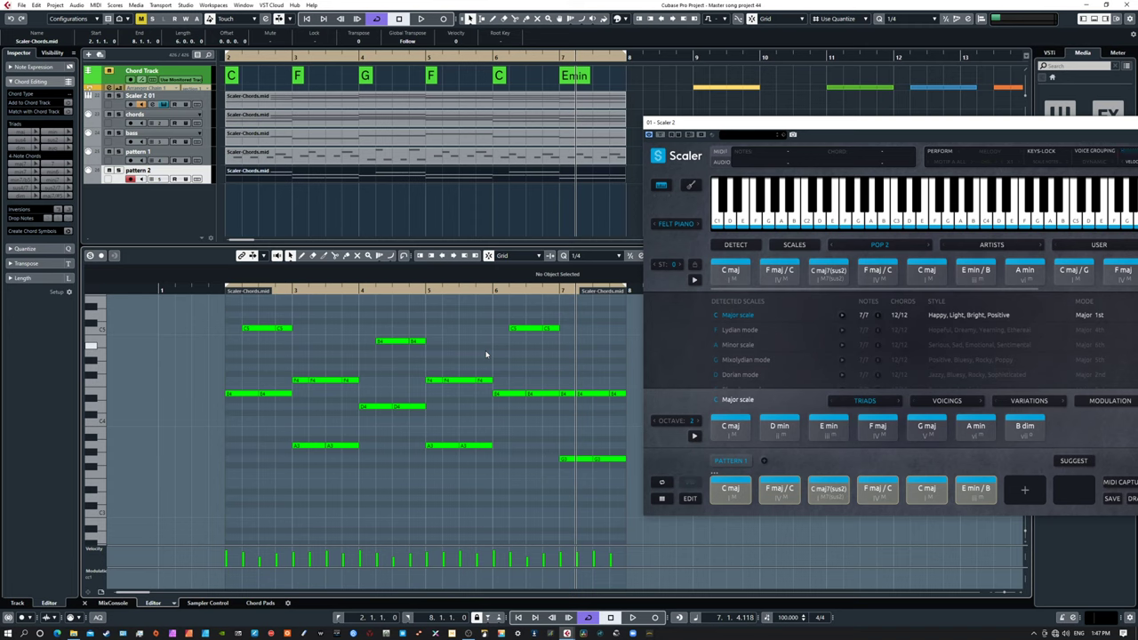
- Play back the project from bar 2 to listen to the corrected pattern 2 notes
key("space")
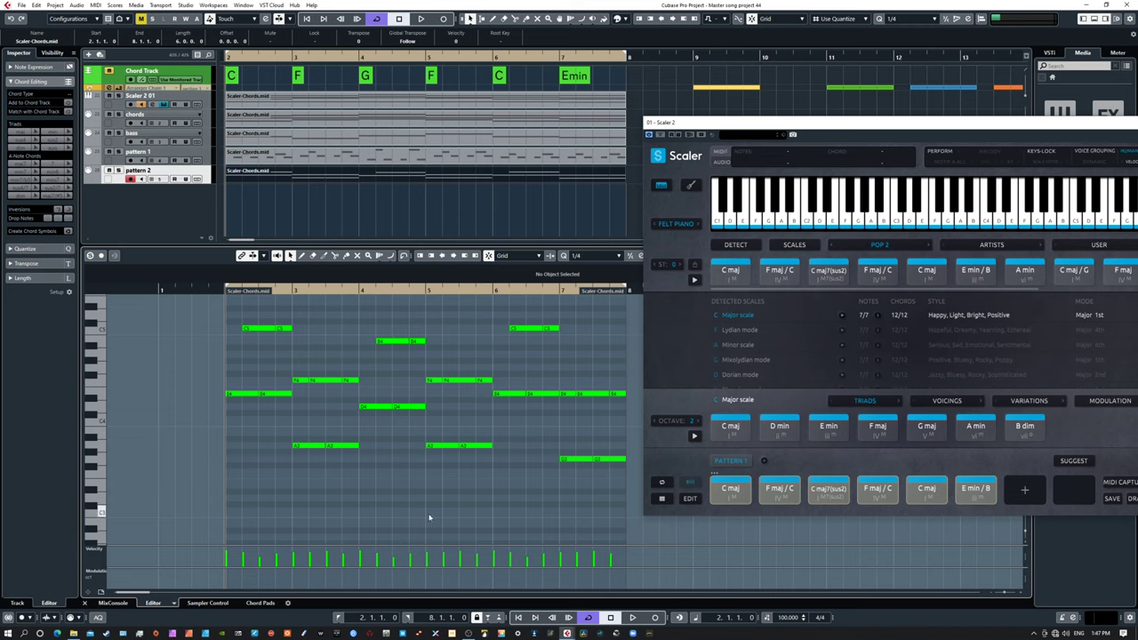
key("space")
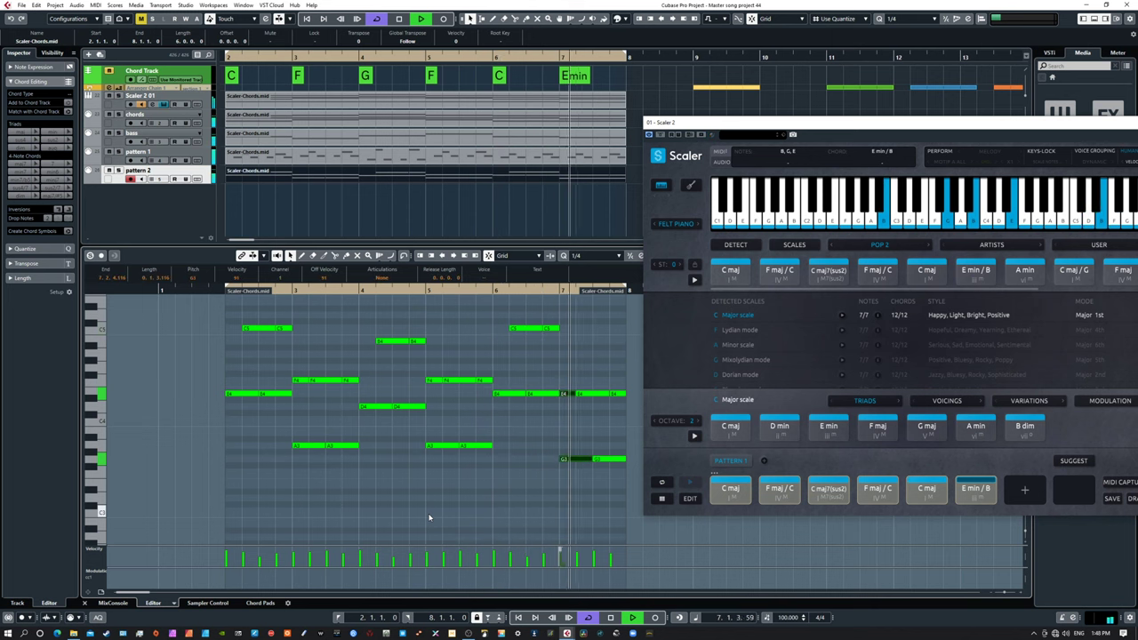
key("space")
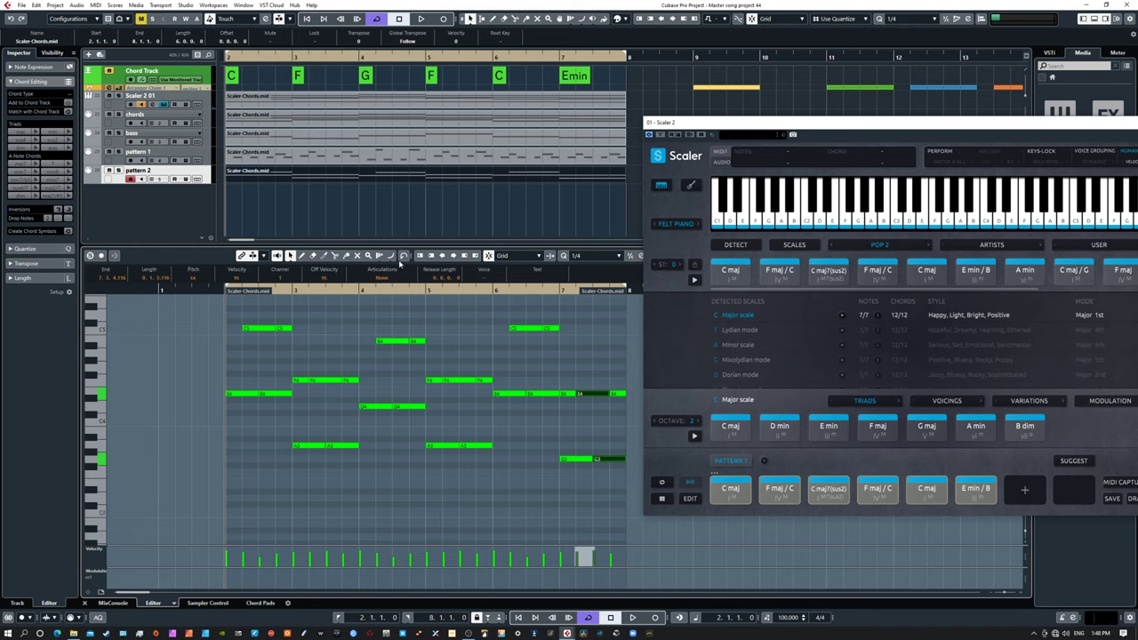
left_click(206, 124)
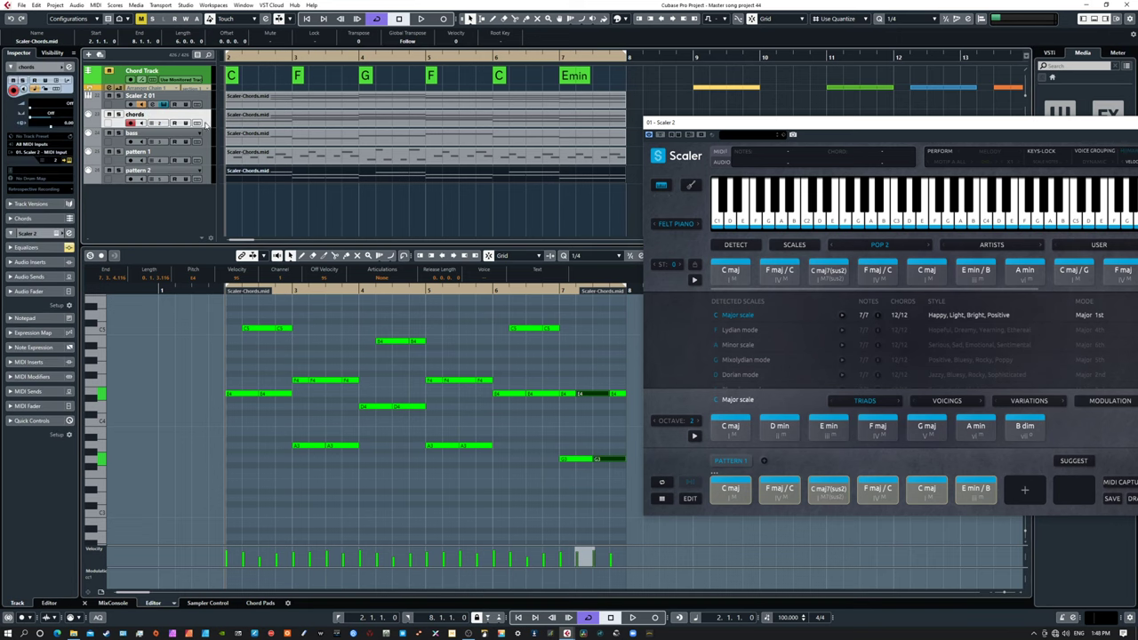
left_click(207, 176, "shift")
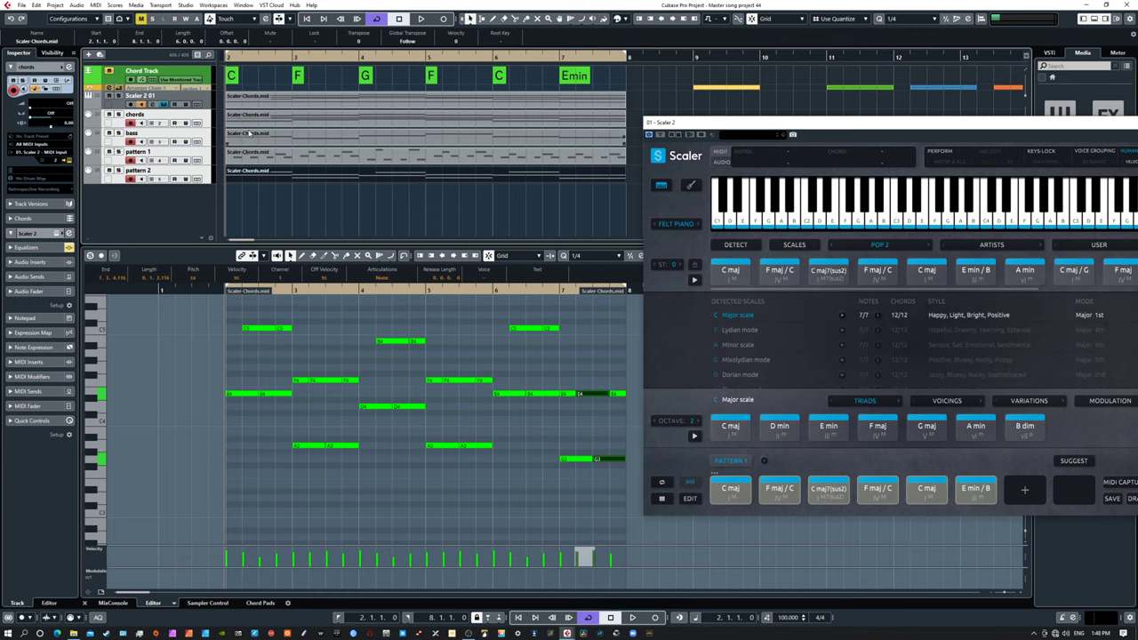
left_click(208, 101)
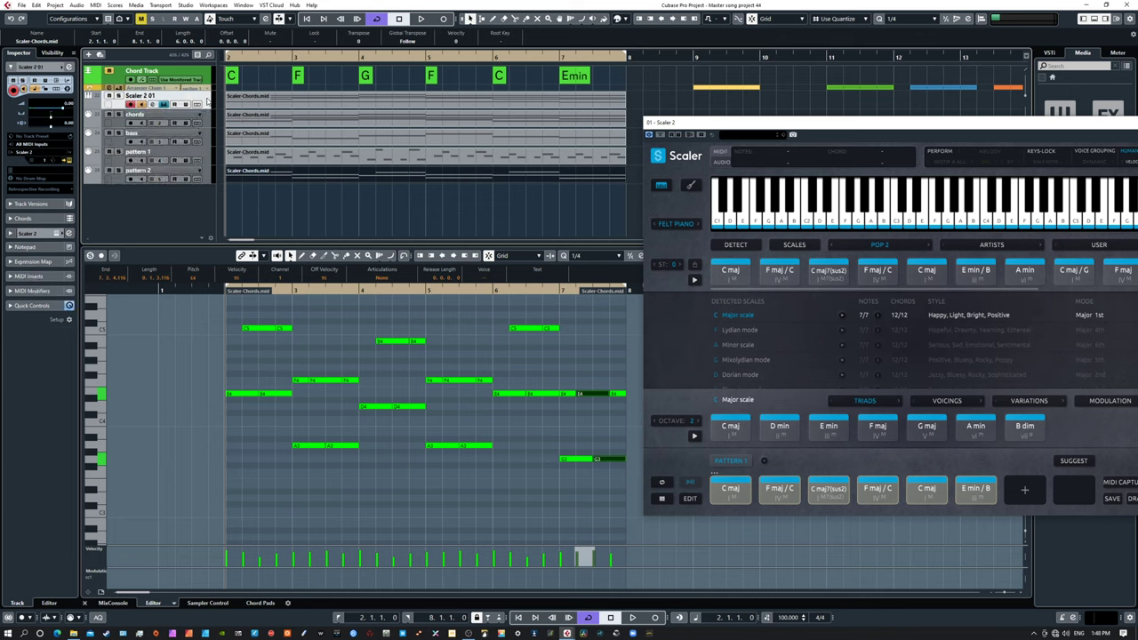
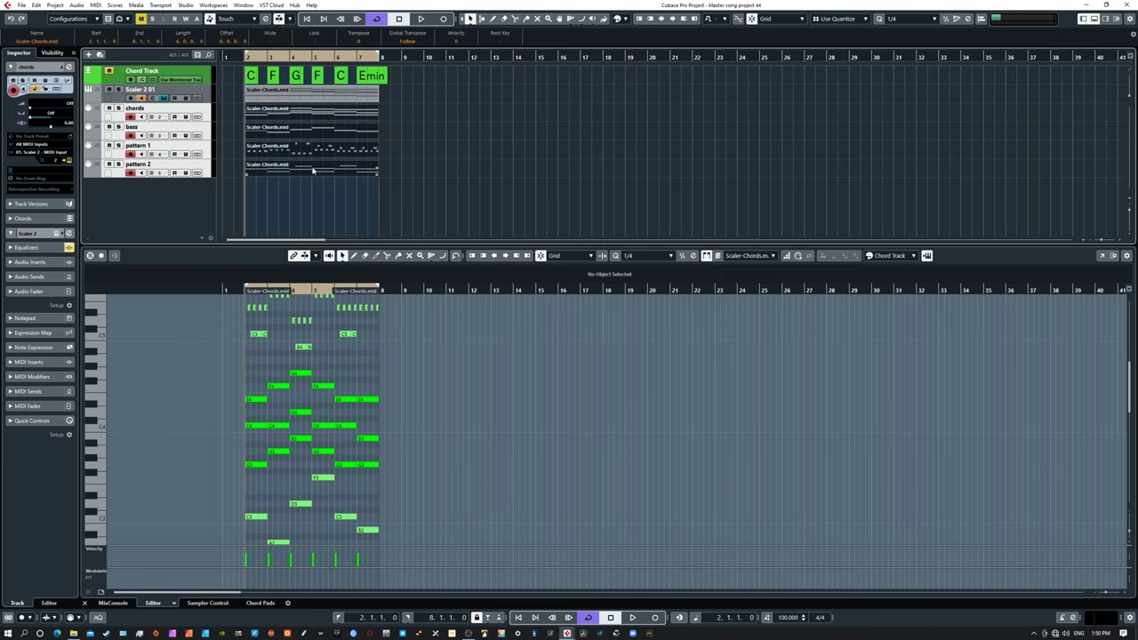
- Deselect the clips and delete the Scaler 2 01 instrument track from the project
left_click(419, 201)
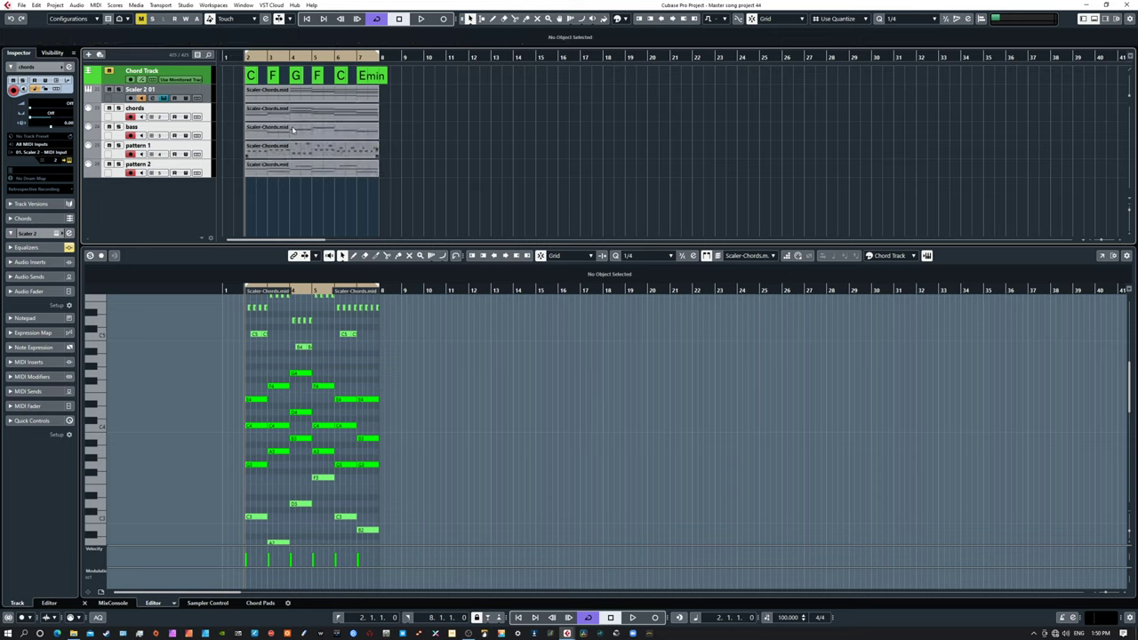
left_click(206, 96)
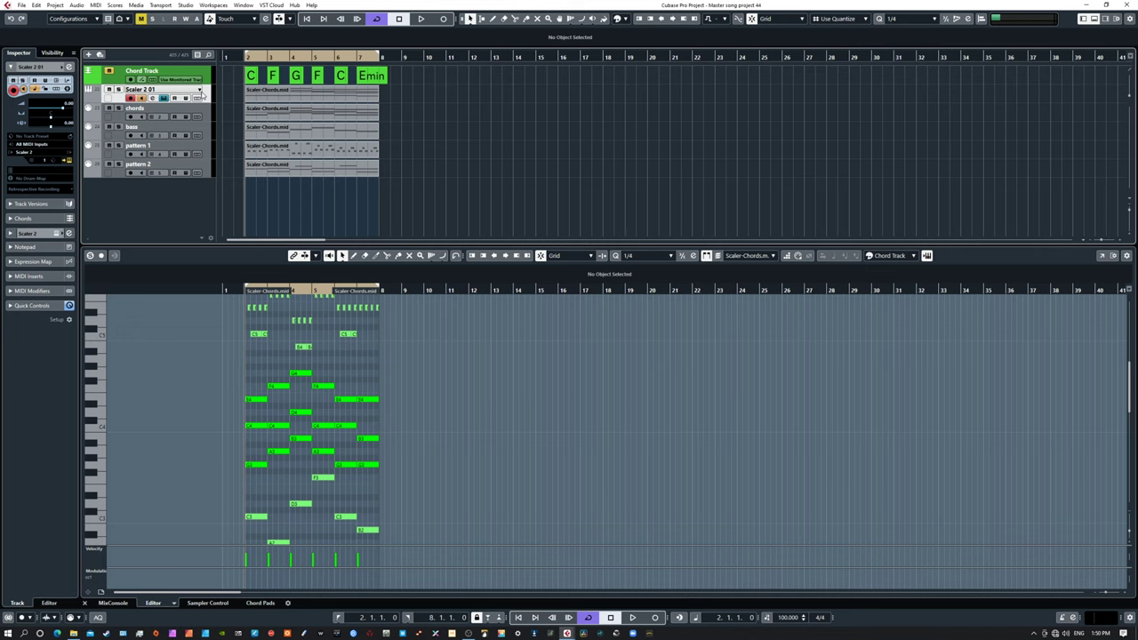
key("Delete")
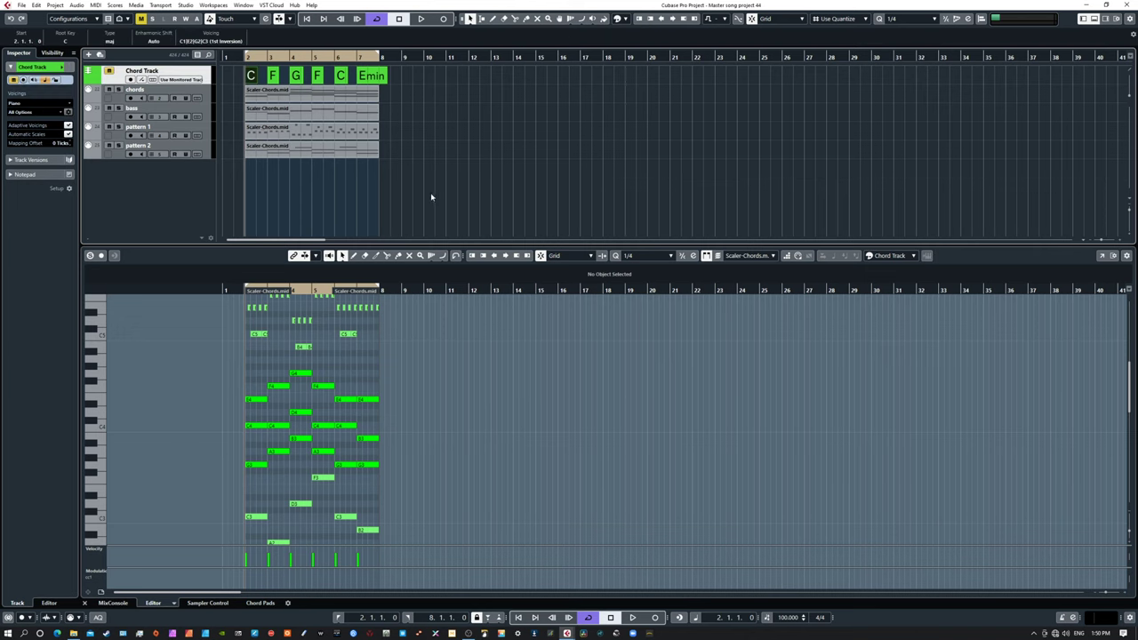
- Select all chord events with the chords, bass, pattern 1 and pattern 2 clips and move them to start at bar 36
mouse_move(433, 199)
left_mouse_down()
mouse_move(262, 110)
mouse_move(236, 73)
left_mouse_up()
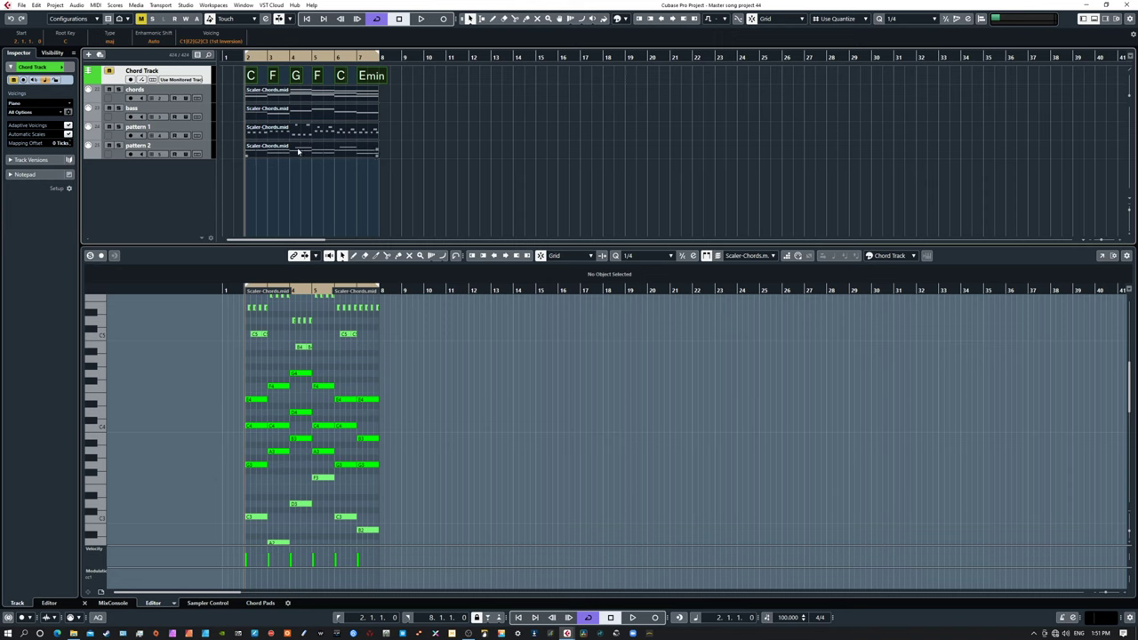
left_click_drag(298, 151, 1056, 135)
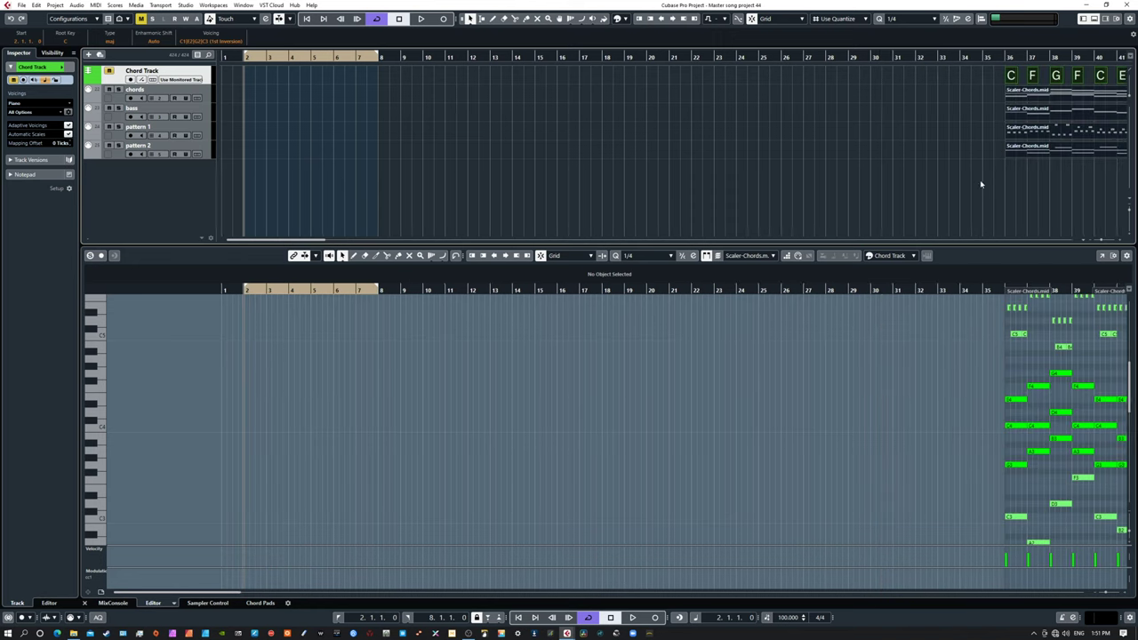
left_click_drag(980, 180, 242, 167)
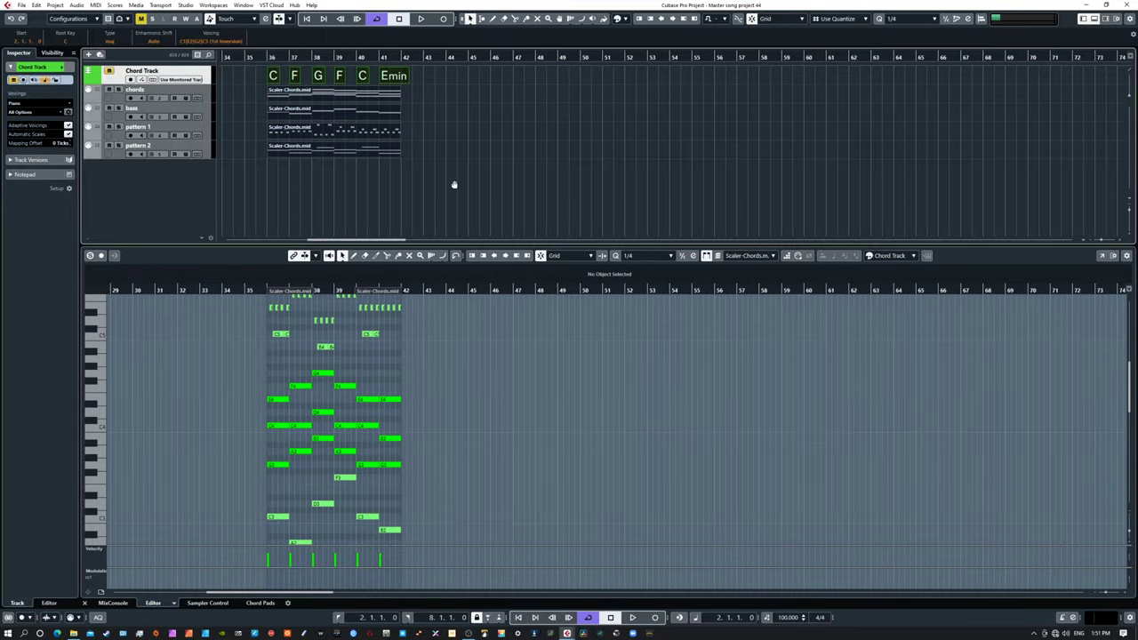
left_click_drag(453, 184, 424, 185)
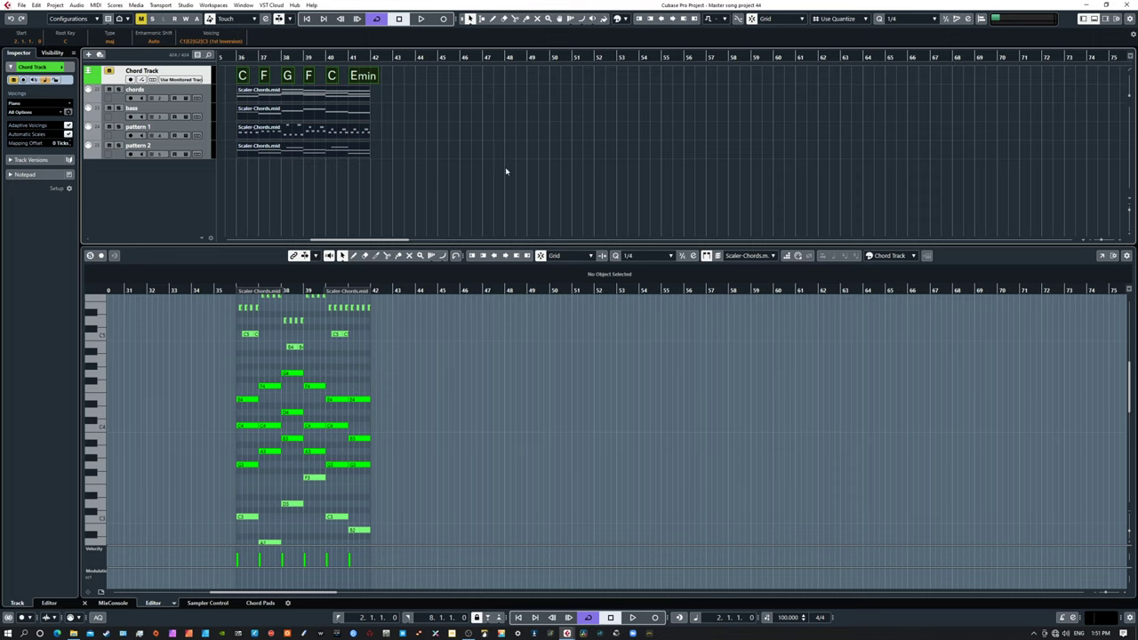
left_click_drag(418, 169, 433, 213)
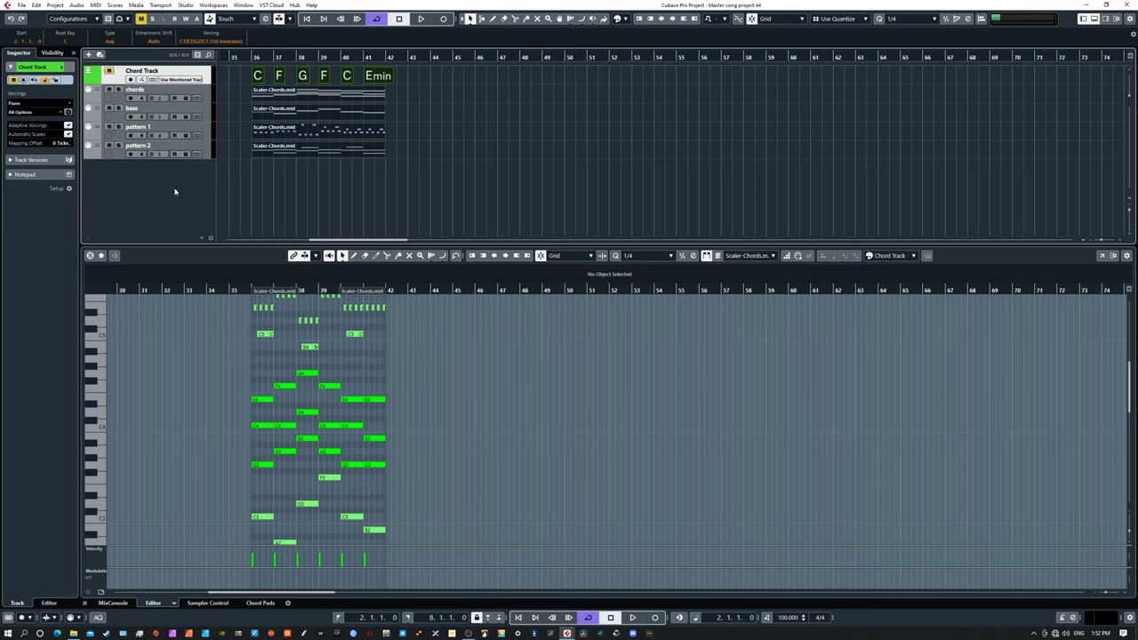
- Select the bar 36 notes of all tracks in the Key Editor to examine what sounds under the C chord
key("h")
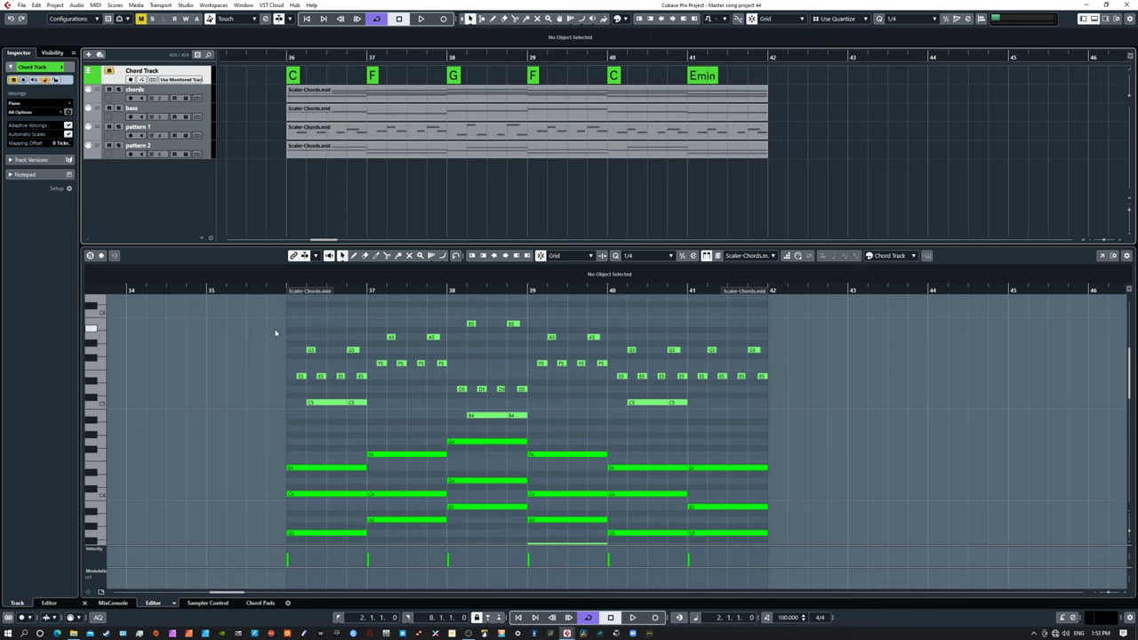
left_click_drag(269, 328, 363, 543)
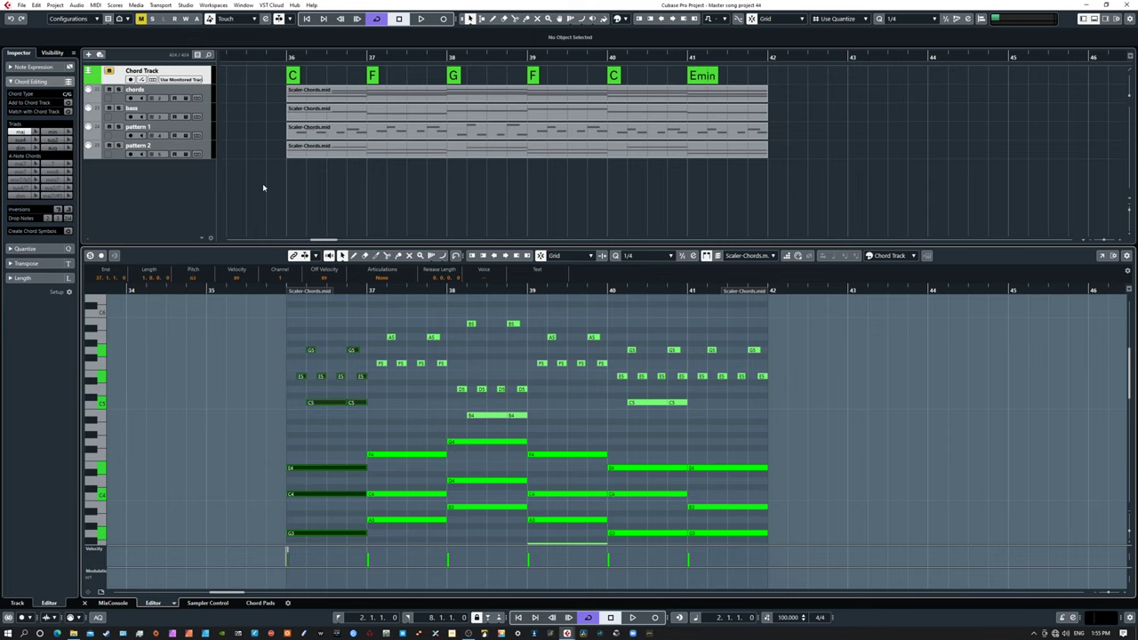
left_click(185, 205)
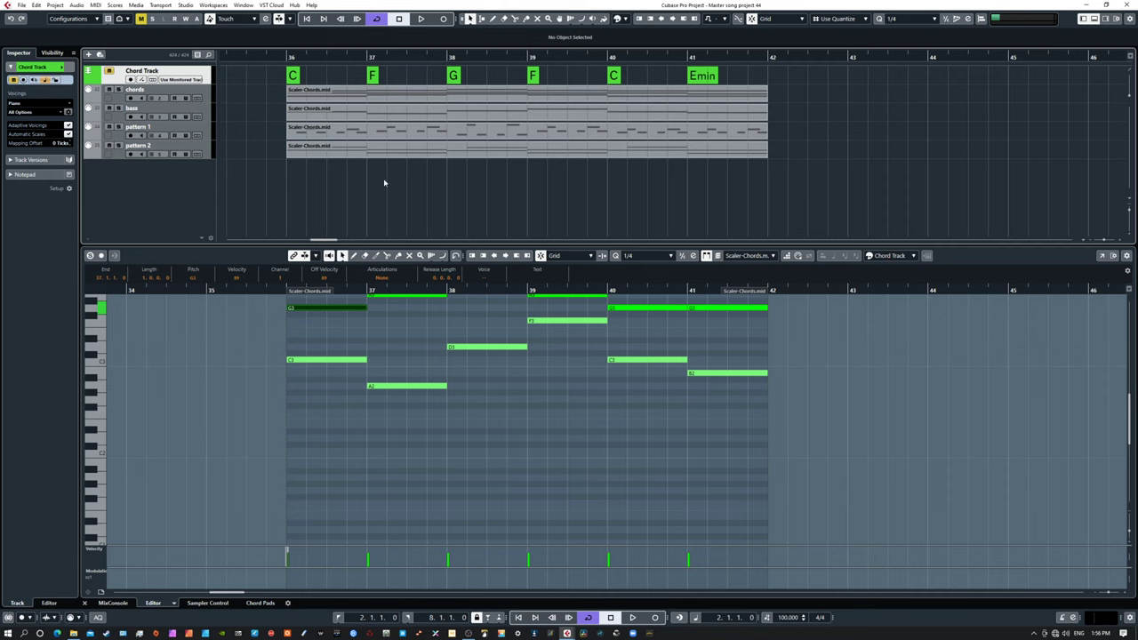
- Select the four MIDI clips and extend their start back to bar 1, leaving the notes at bar 36
key("g")
key("g")
key("g")
key("g")
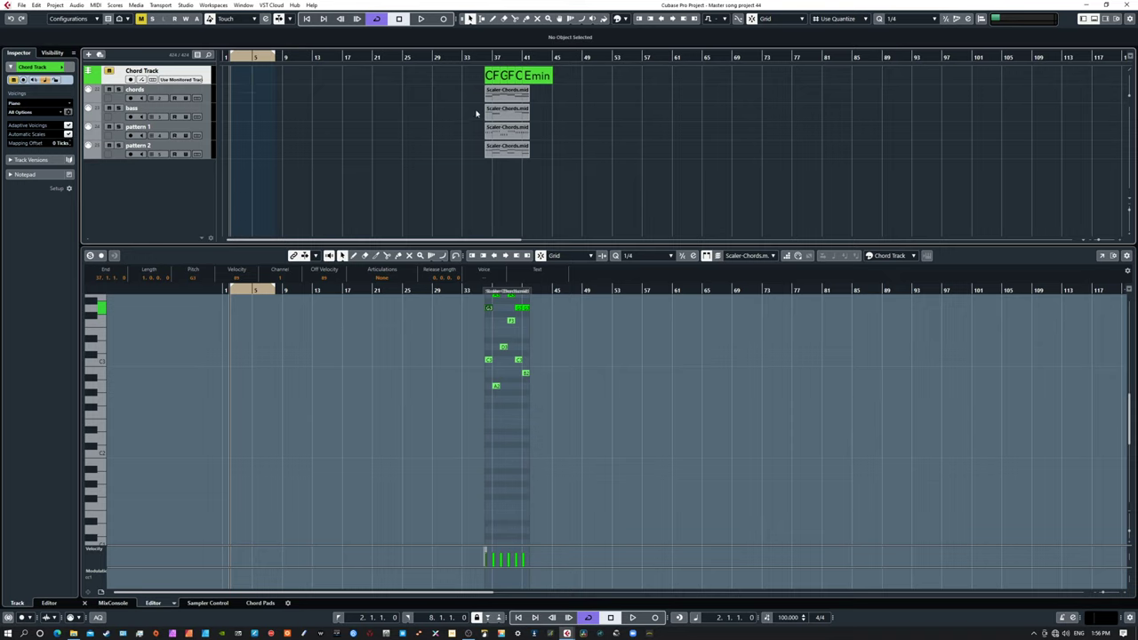
left_click_drag(474, 100, 493, 169)
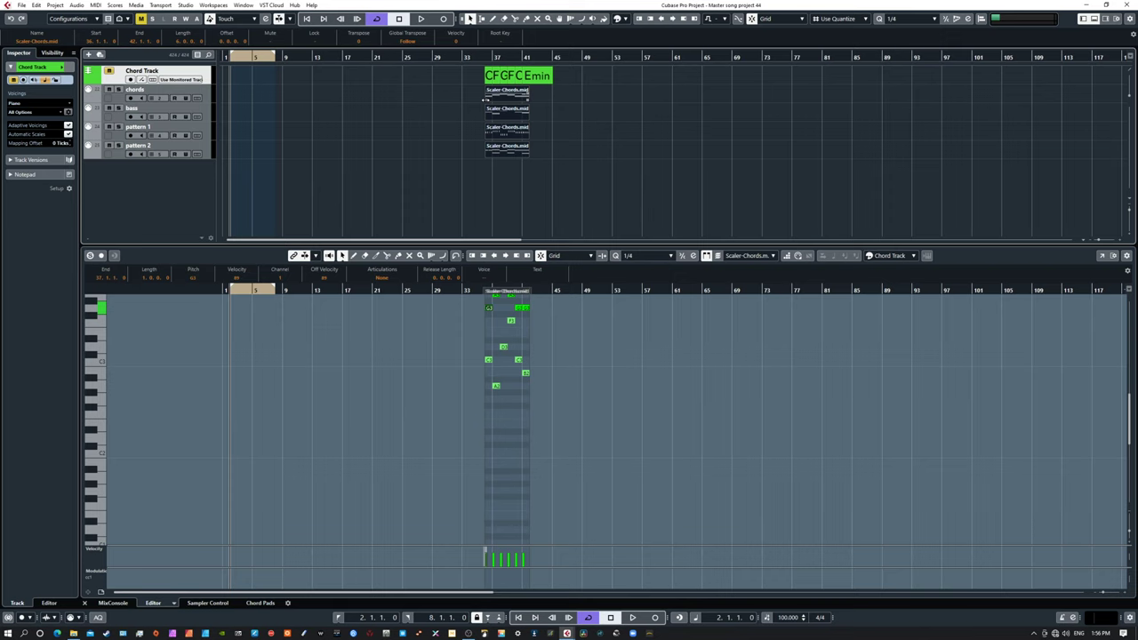
left_click_drag(486, 99, 222, 99)
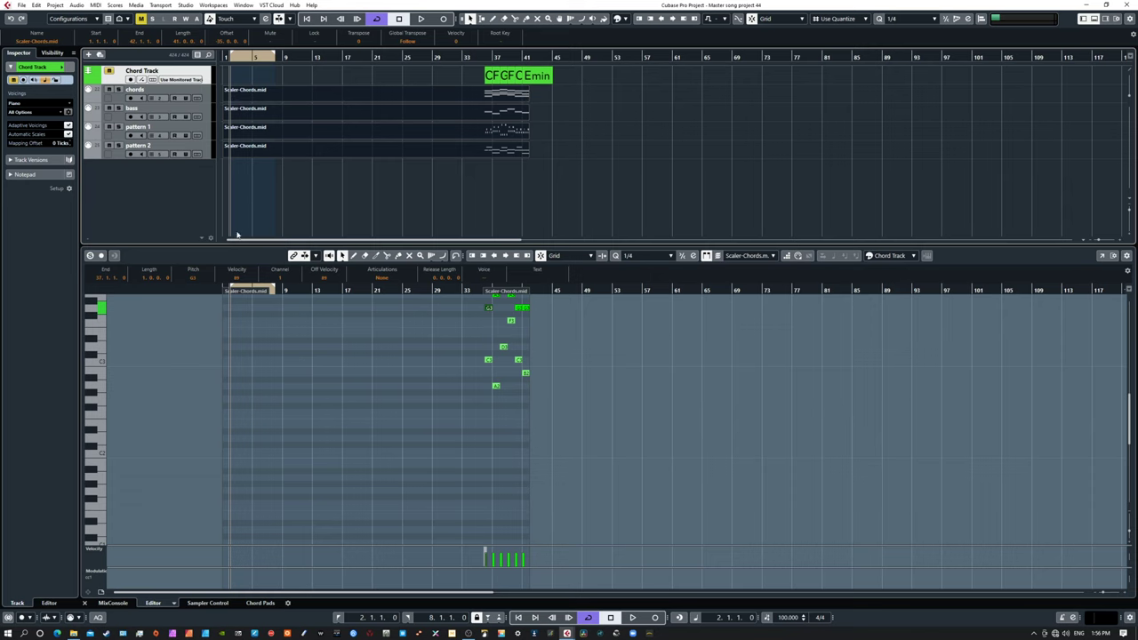
- Select the extended chords clip, set the locators to its range from bar 1 to bar 42 and return the cursor to bar 1
key("h")
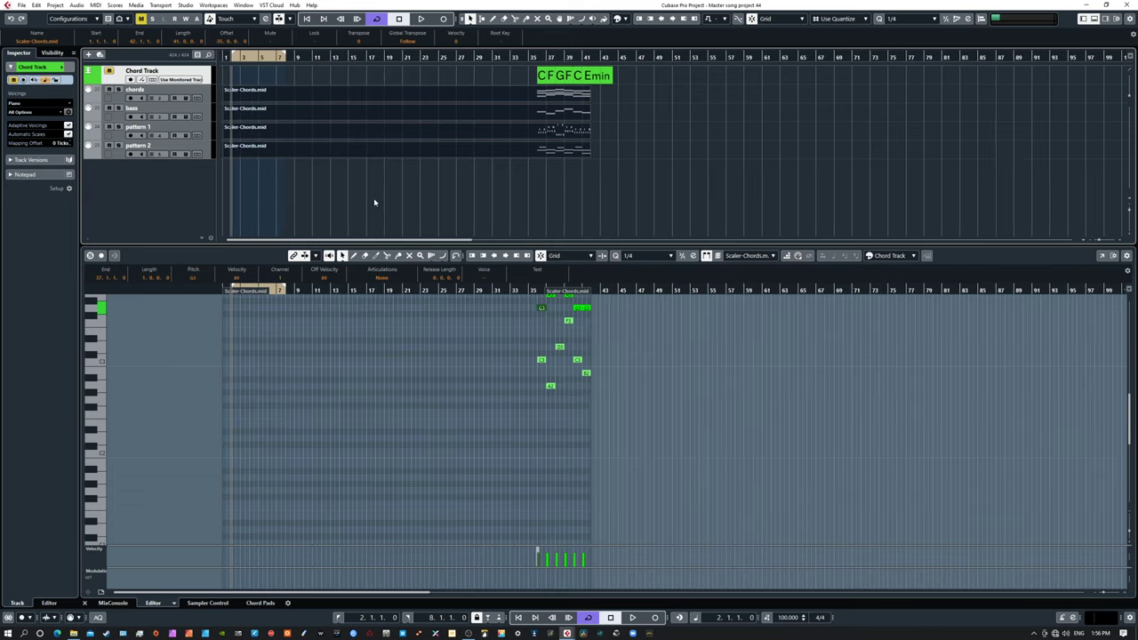
key("h")
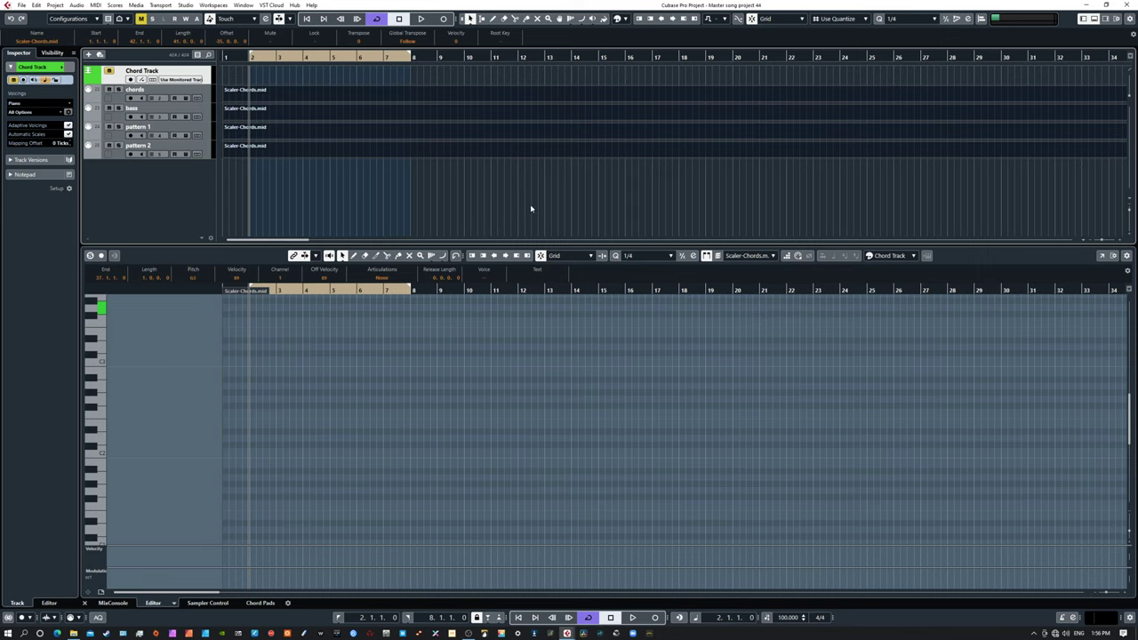
key("h")
key("h")
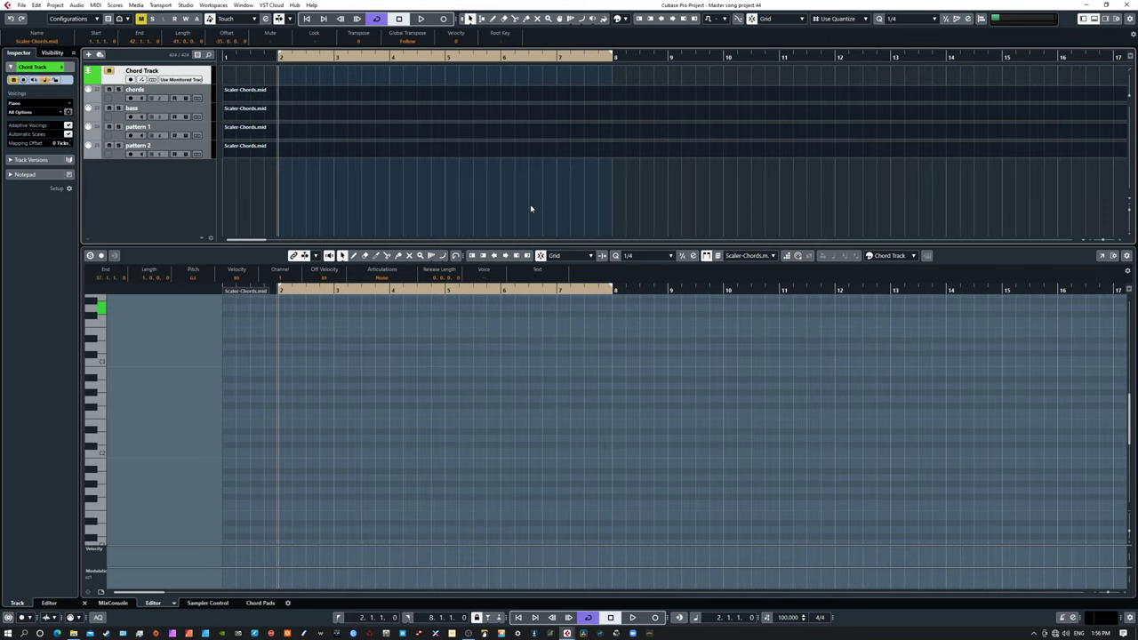
key("h")
key("h")
key("shift+f")
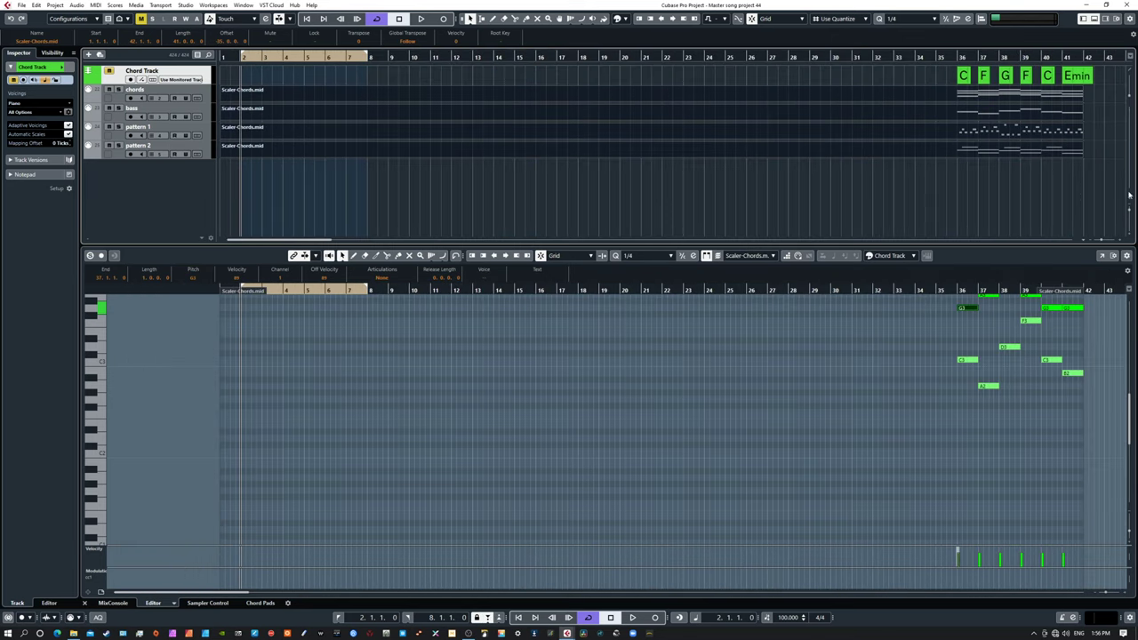
left_click_drag(900, 101, 847, 190)
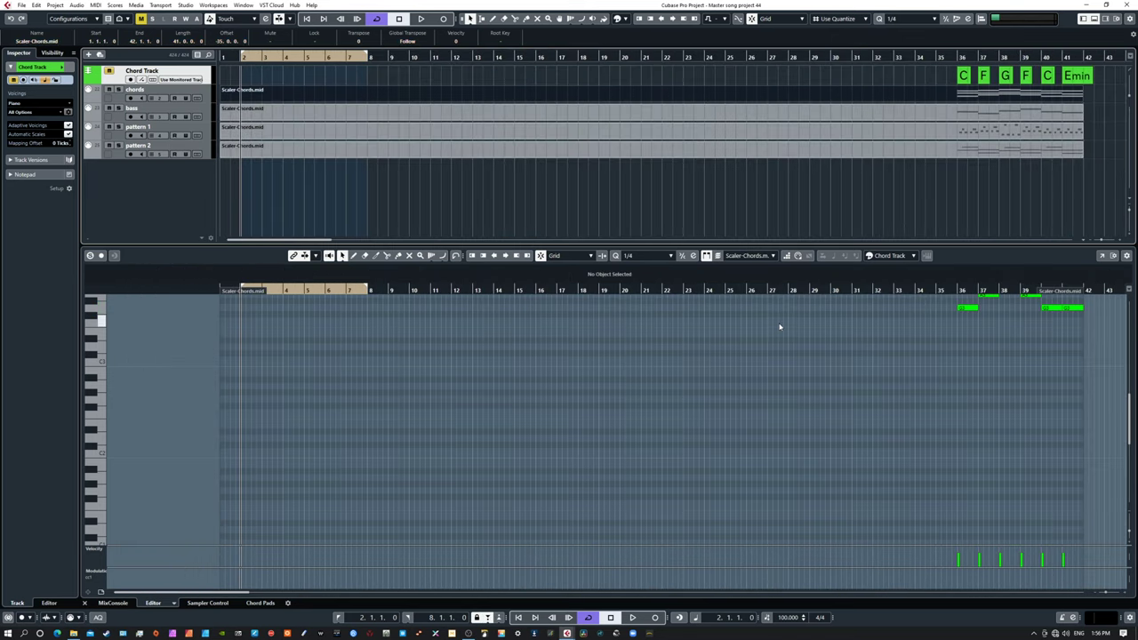
key("p")
key("Home")
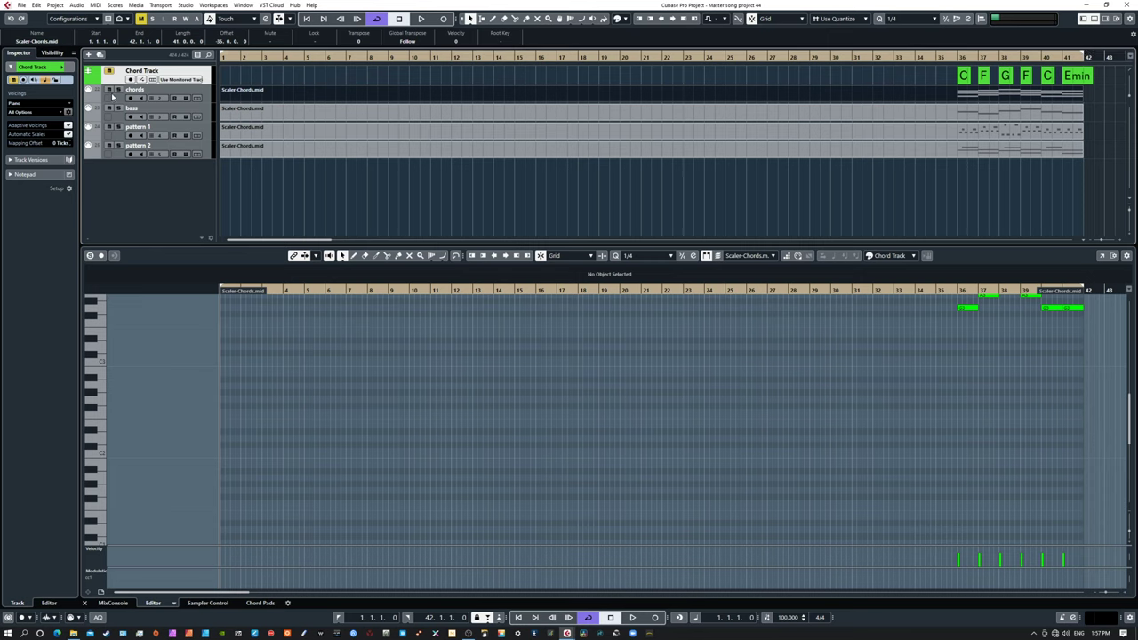
left_click(108, 145)
left_click(107, 148)
scroll(1008, 191, "right", 5)
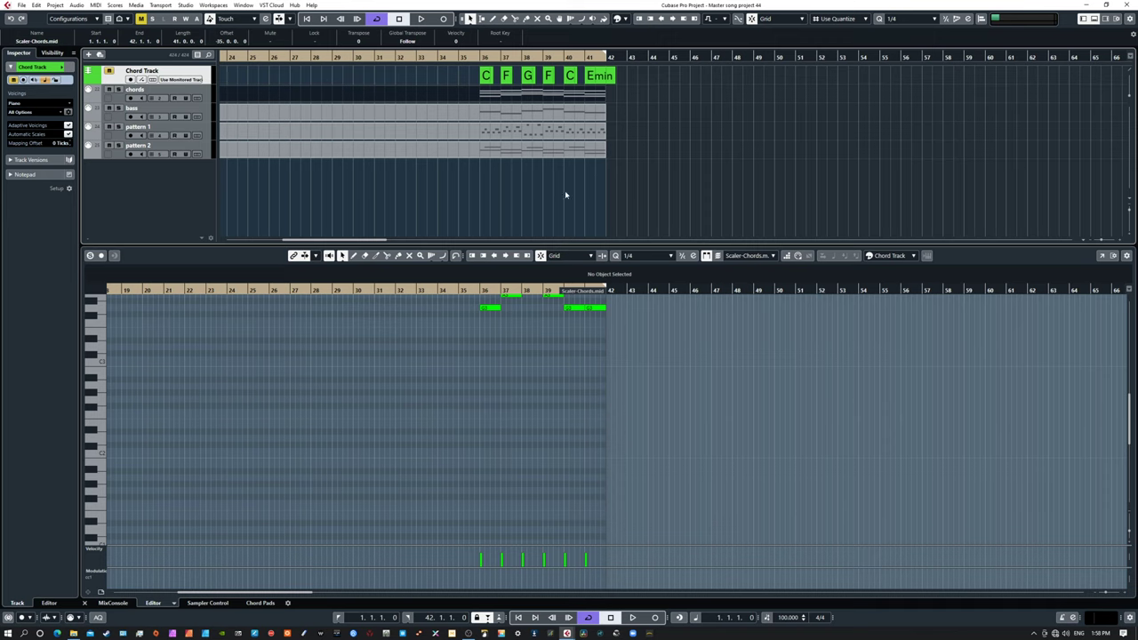
left_click_drag(339, 189, 827, 194)
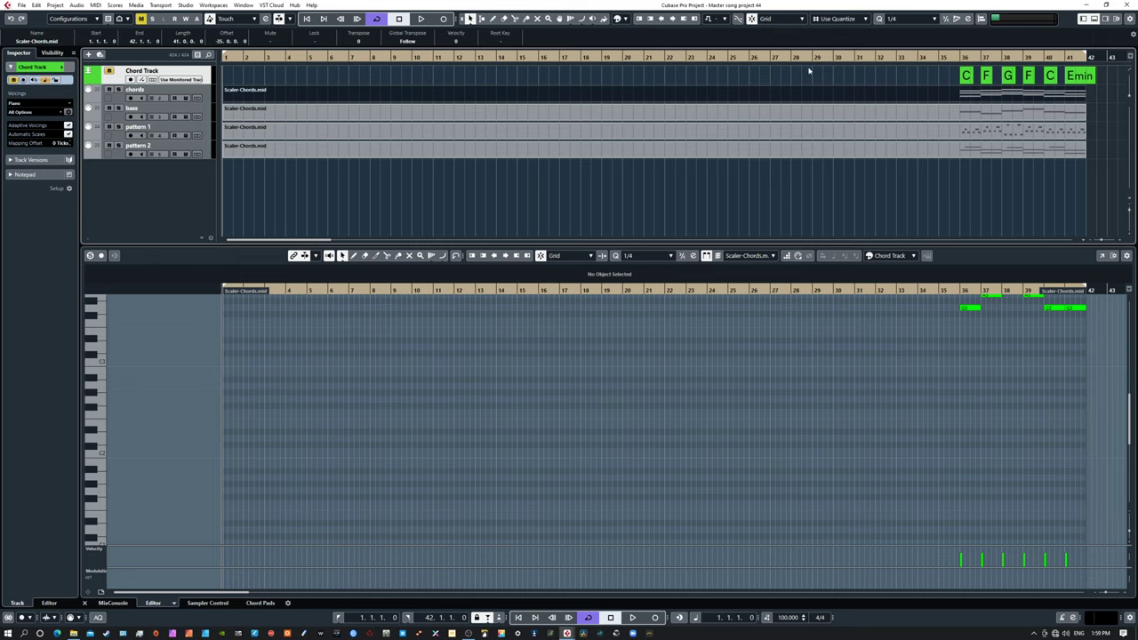
- Export the prepared tracks as a MIDI file
left_click(22, 7)
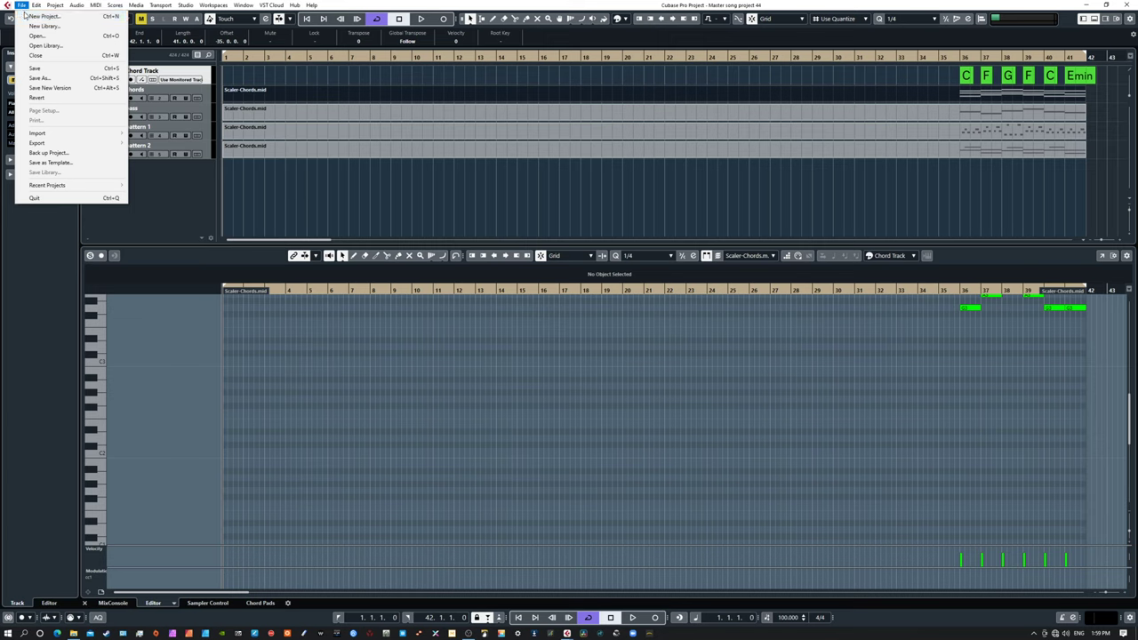
mouse_move(46, 143)
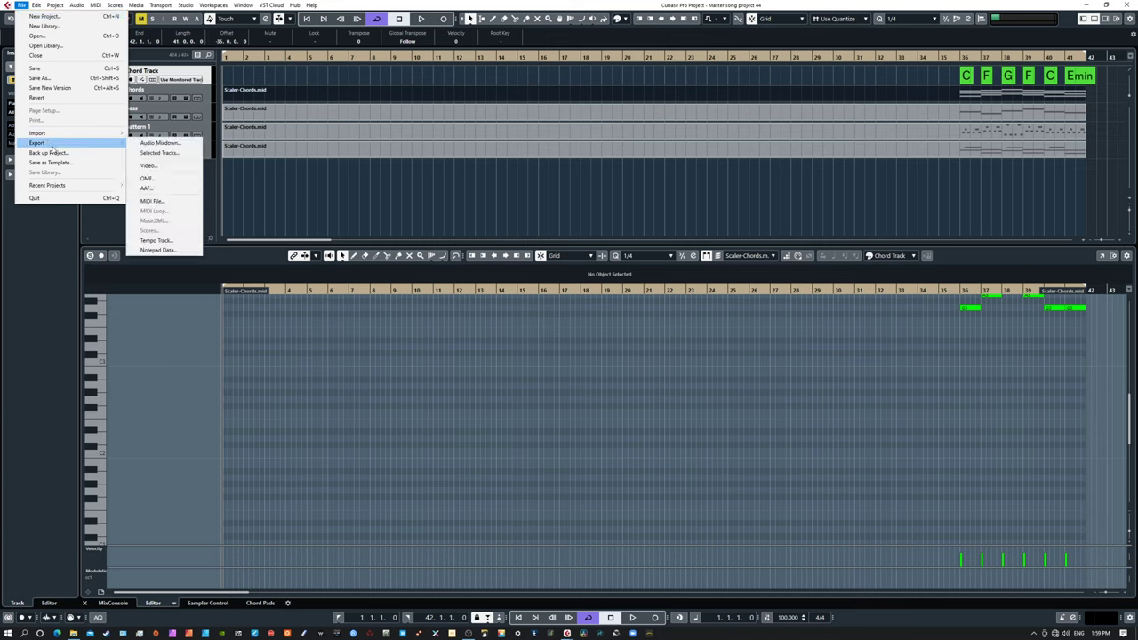
left_click(149, 201)
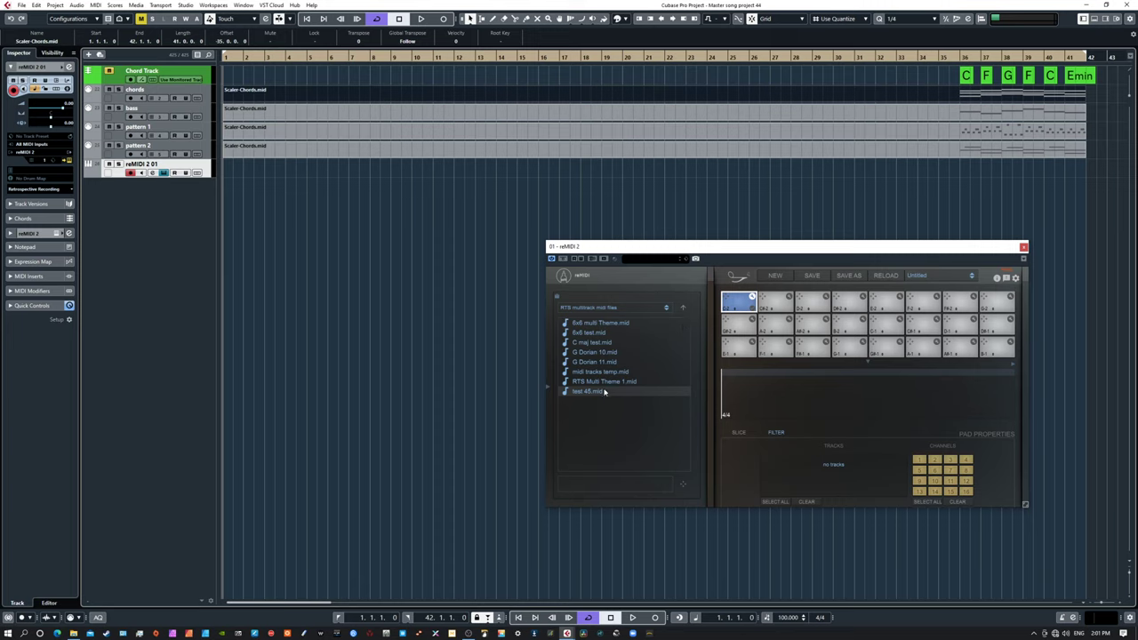
- Load test 45.mid into the first reMIDI 2 pad and reduce its track filter to pattern 1 only
double_click(603, 393)
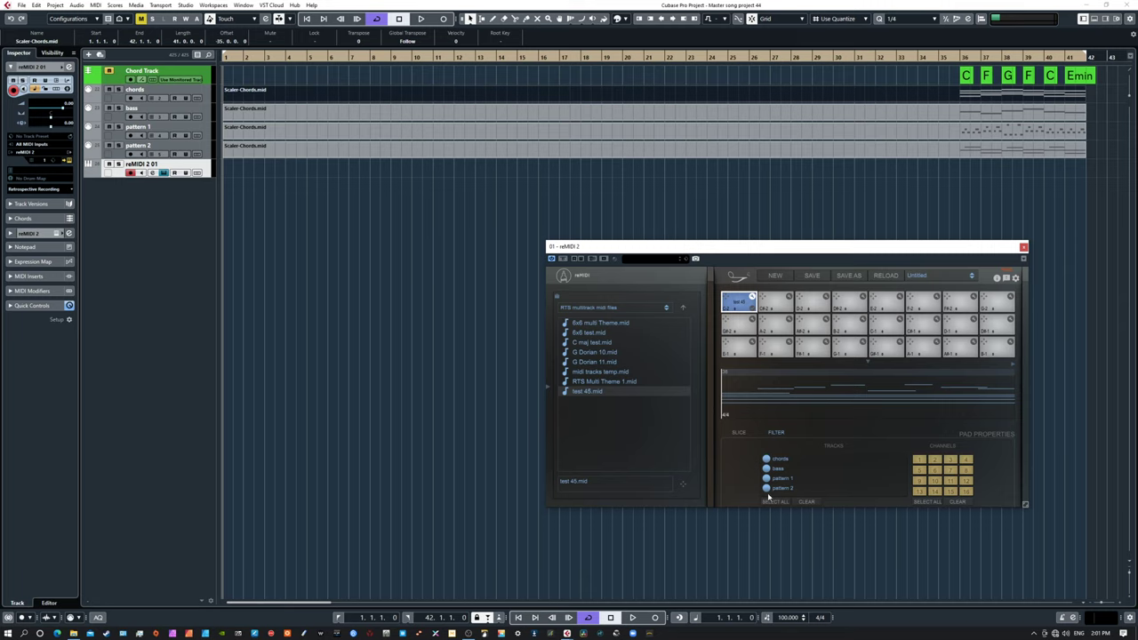
left_click(805, 502)
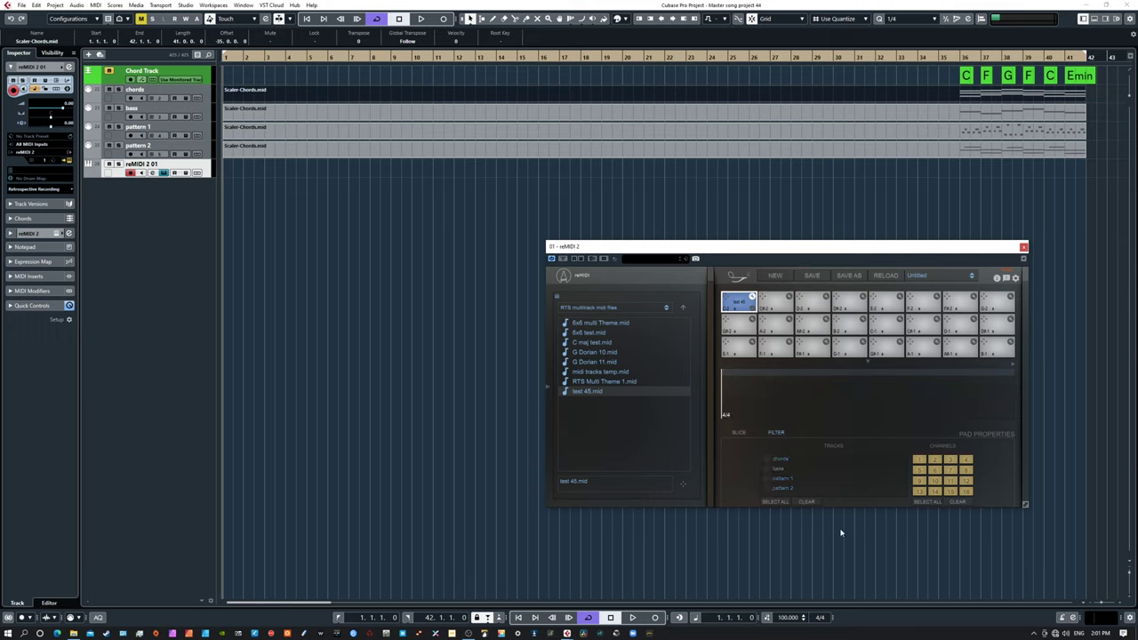
left_click(766, 459)
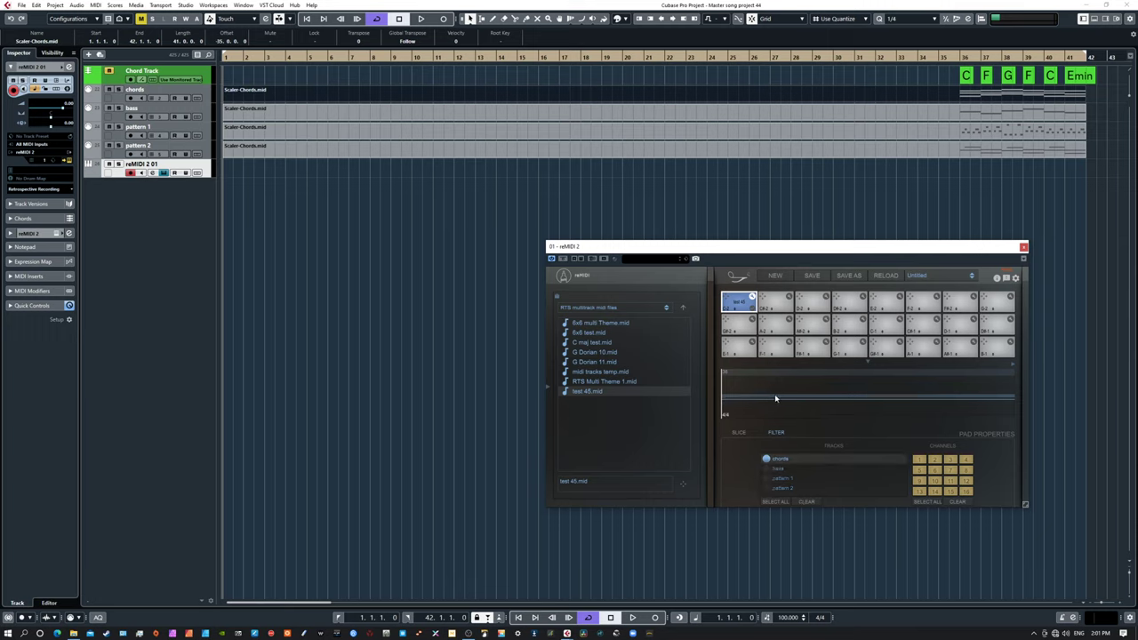
left_click(768, 470)
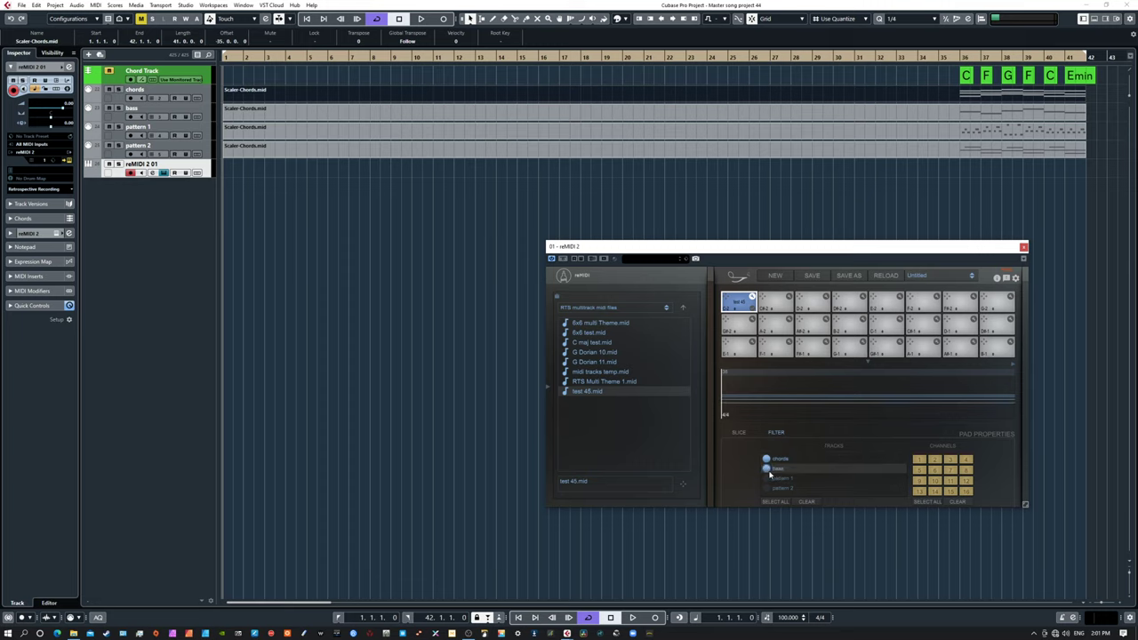
left_click(768, 481)
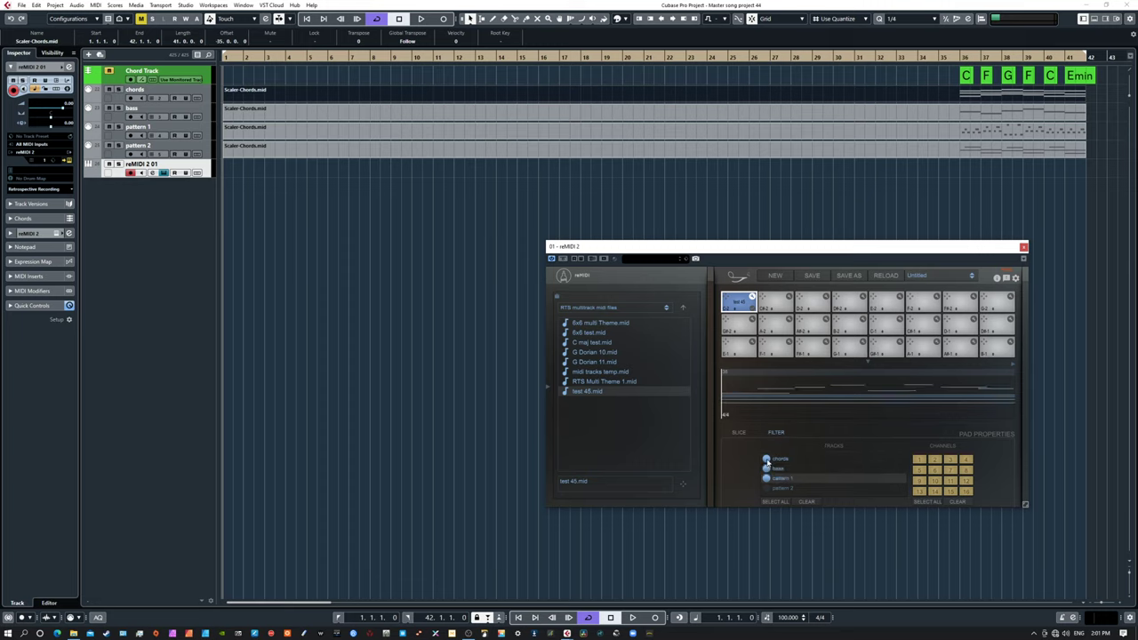
left_click(768, 459)
left_click(768, 468)
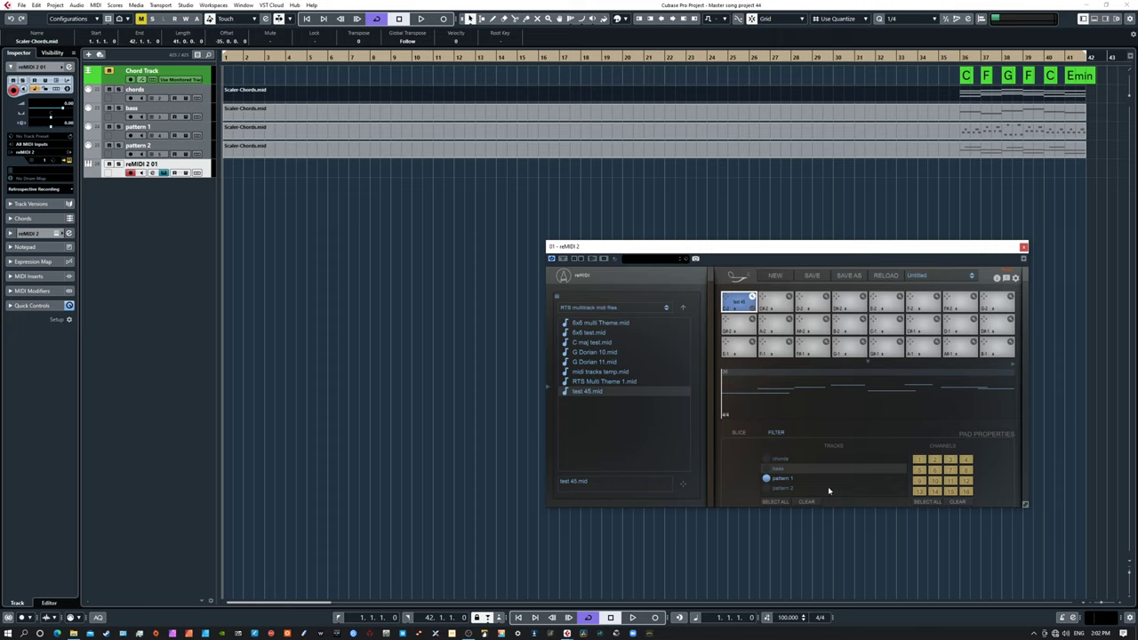
- Re-enable chords and bass in the pad's track filter, and then leave only chords active
left_click(768, 459)
left_click(769, 468)
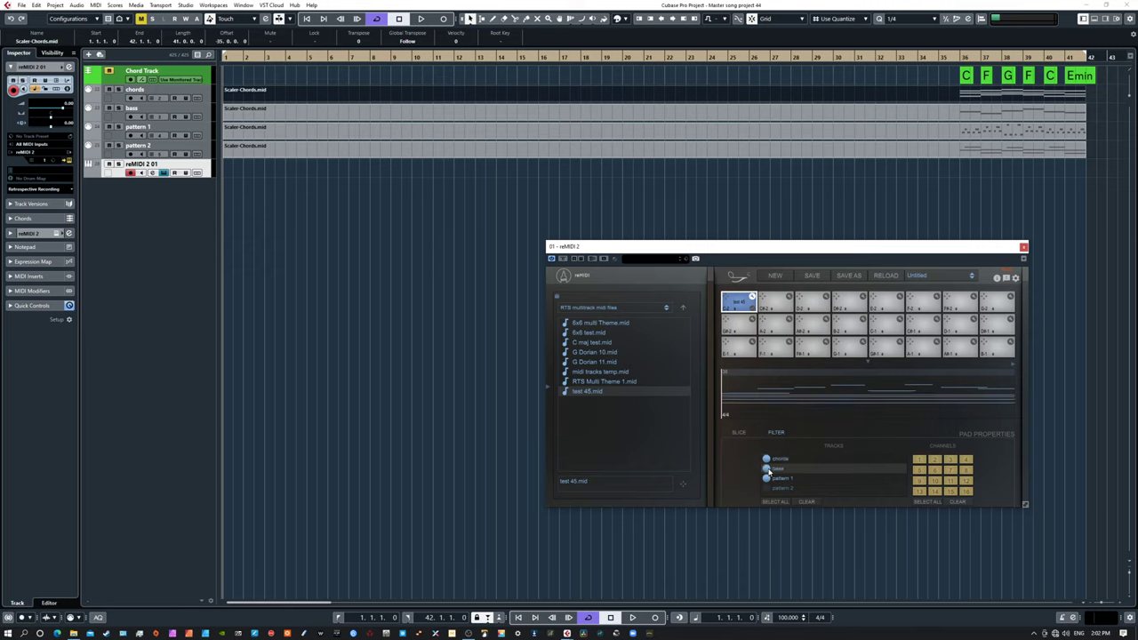
left_click(768, 480)
left_click(771, 480)
left_click(771, 480)
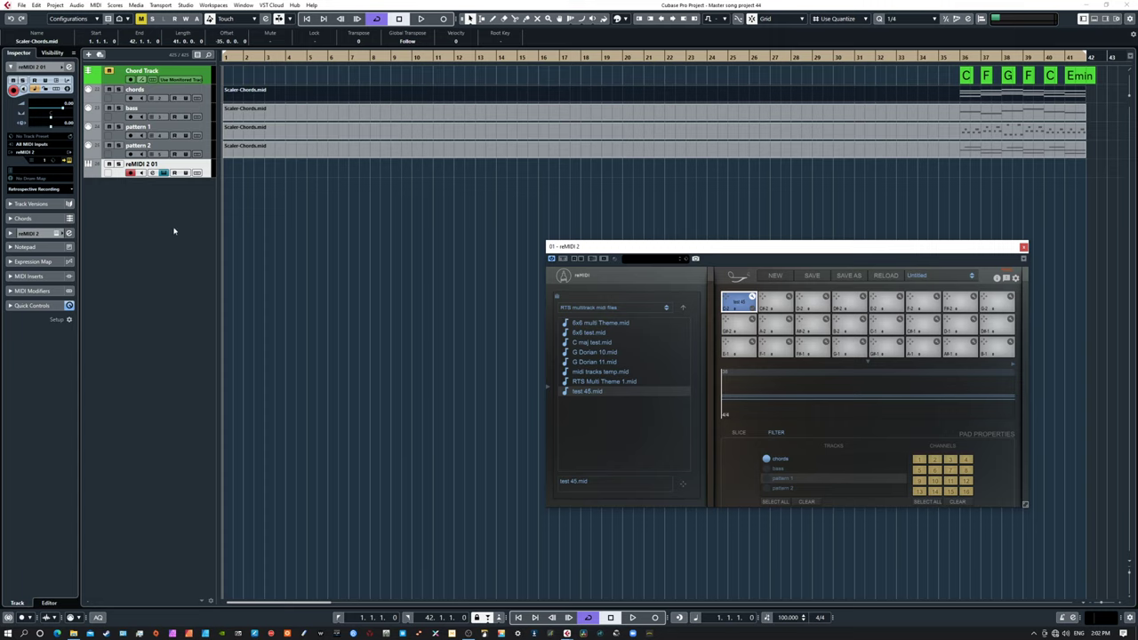
- Switch the pad's track filter from chords to bass and finally to pattern 1 alone, and reposition the reMIDI 2 window
left_click(762, 459)
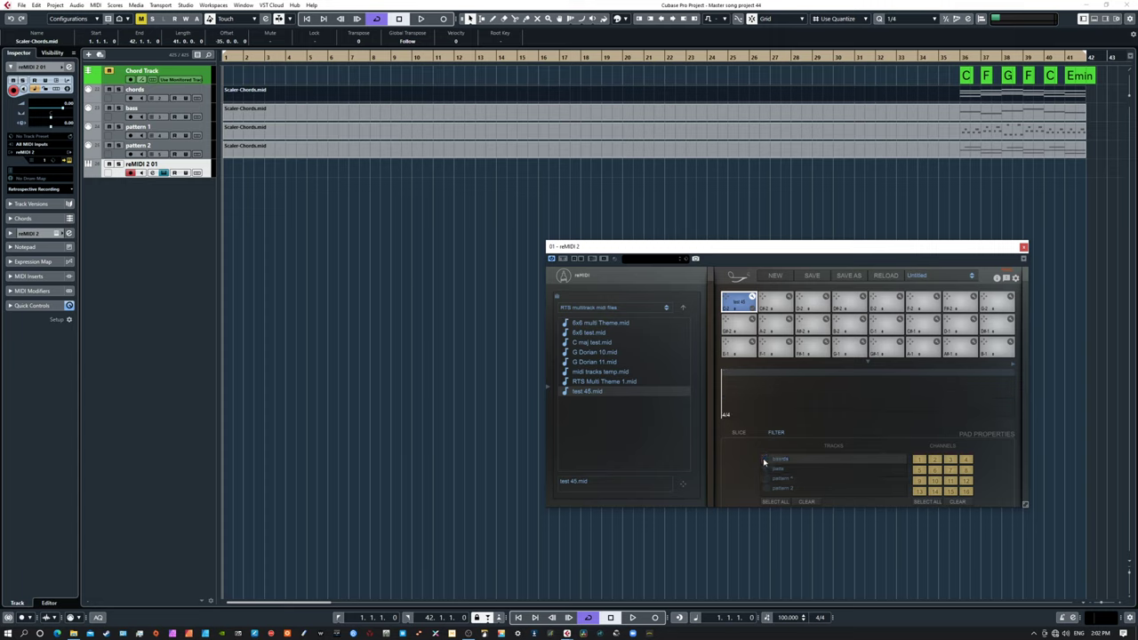
left_click(767, 468)
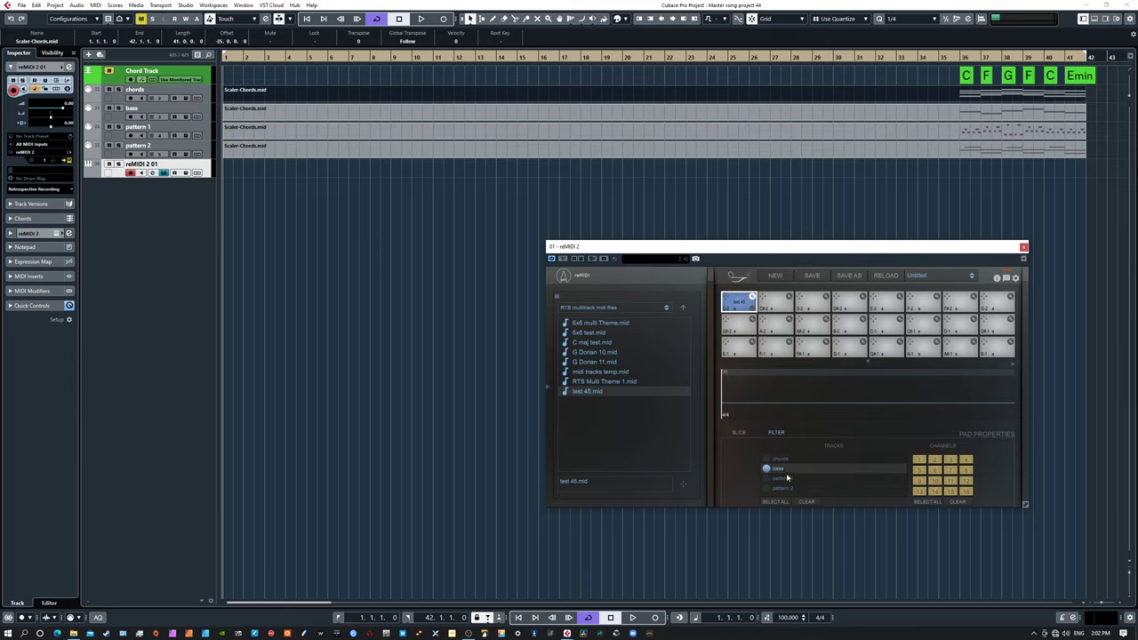
left_click(768, 468)
left_click(768, 479)
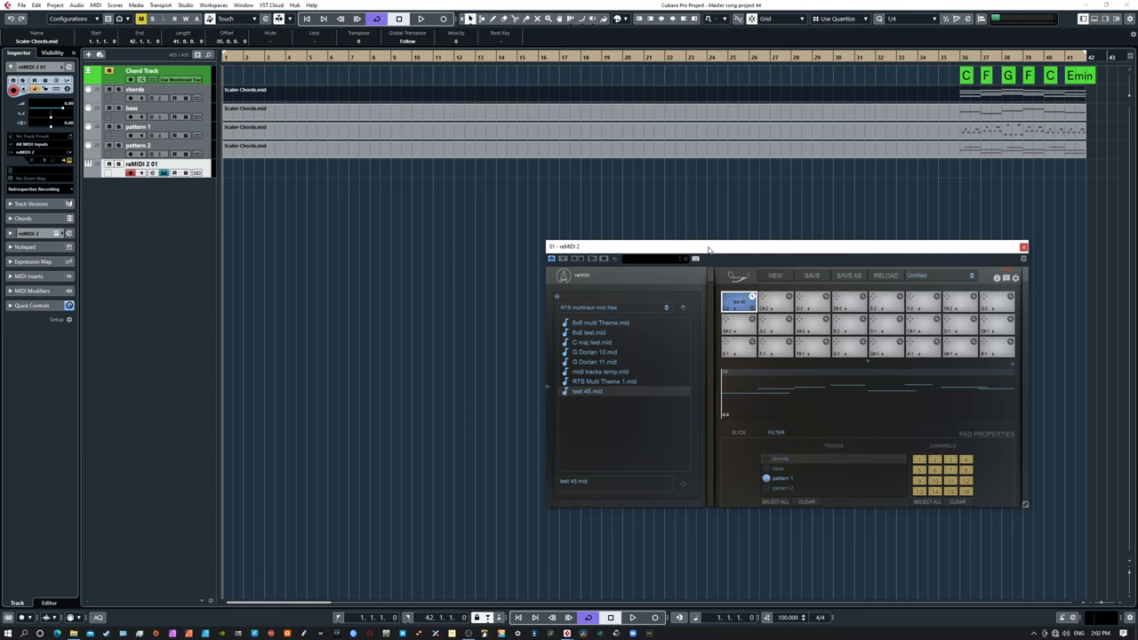
left_click_drag(708, 249, 562, 268)
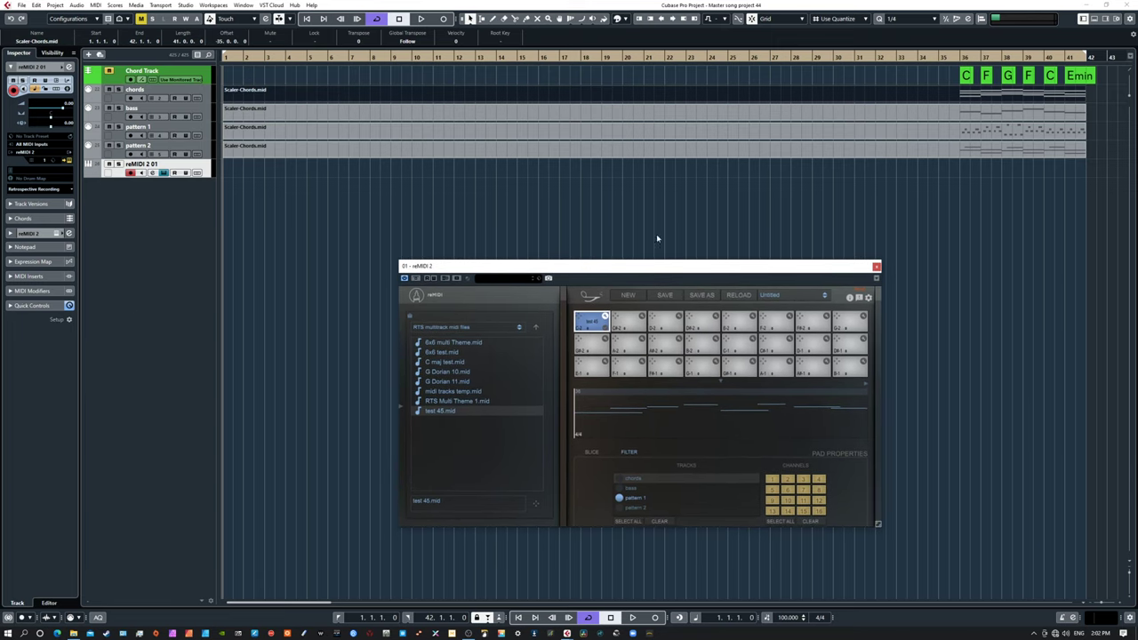